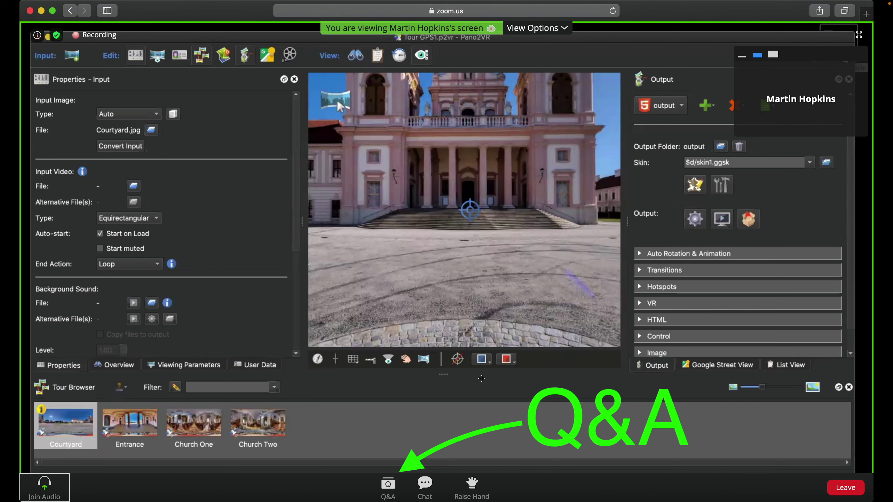
pyautogui.press('ctrl')
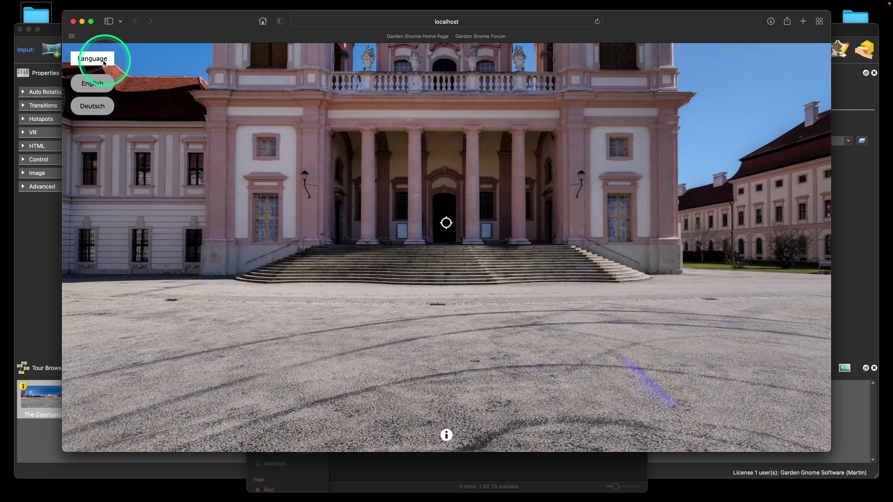
# Step: Enter the Abby Entrance panorama from the courtyard in the tour preview and look around to the hotspot leading back
pyautogui.moveTo(441, 227)
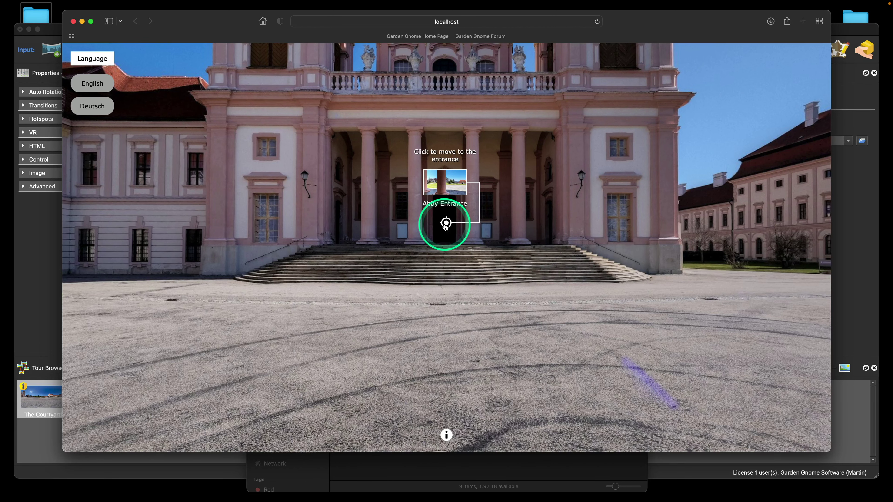
pyautogui.click(445, 224)
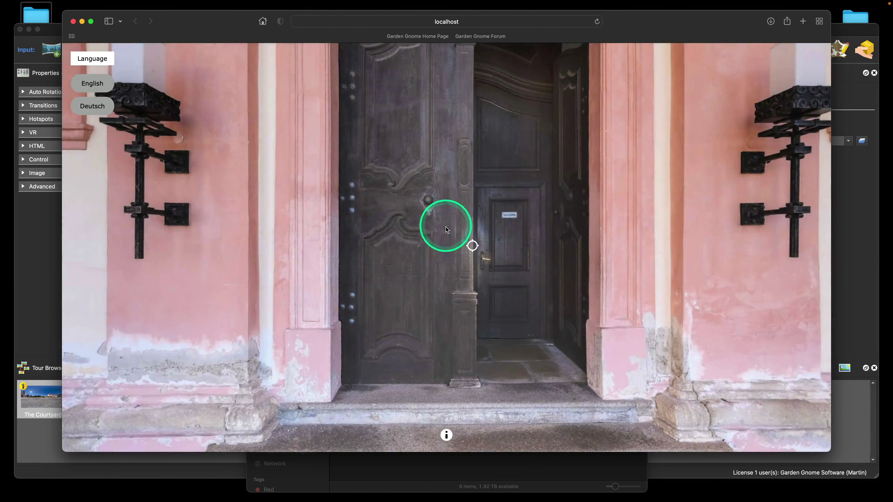
pyautogui.moveTo(405, 268); pyautogui.dragTo(689, 240)
pyautogui.moveTo(405, 274); pyautogui.dragTo(686, 246)
pyautogui.moveTo(415, 271); pyautogui.dragTo(528, 262)
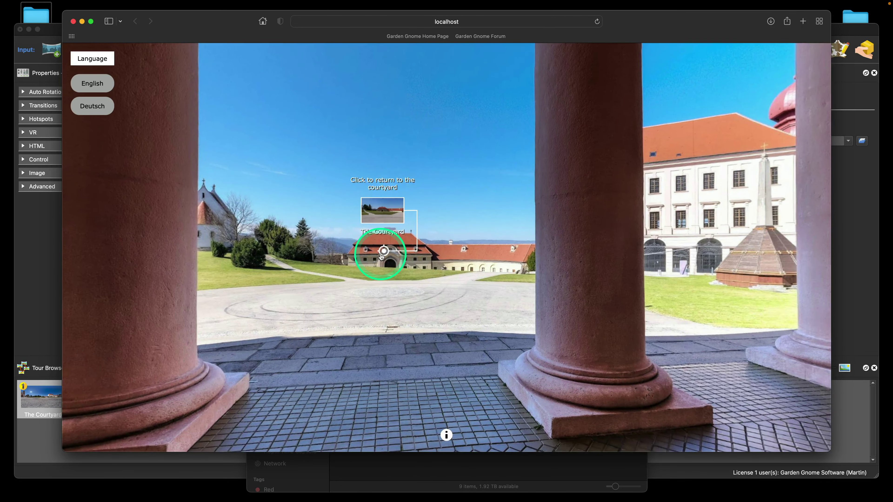
# Step: Show the Göttweig Abbey description in the tour preview and close it again
pyautogui.click(446, 436)
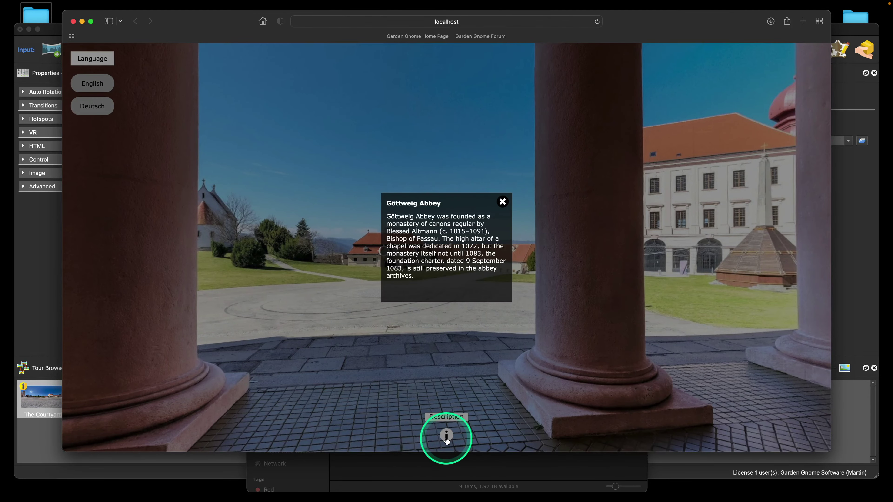
pyautogui.click(489, 366)
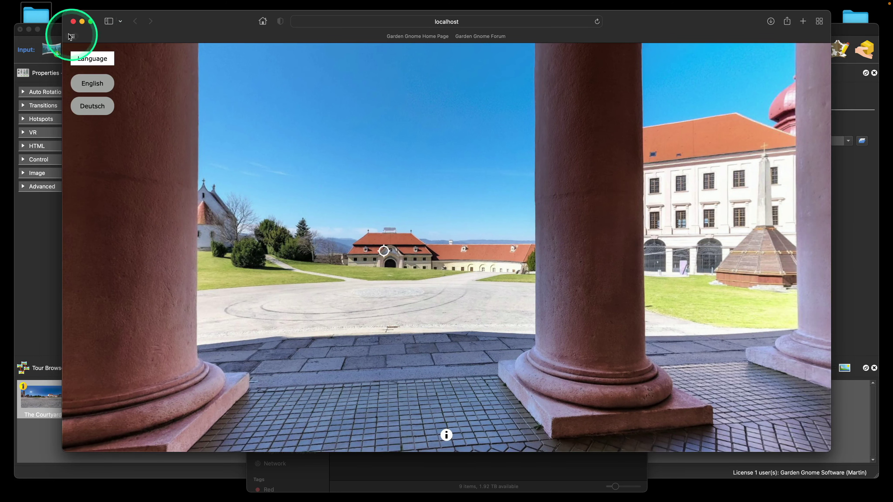
# Step: Switch to Pano2VR and show the project properties with only the Translations section expanded
pyautogui.click(55, 30)
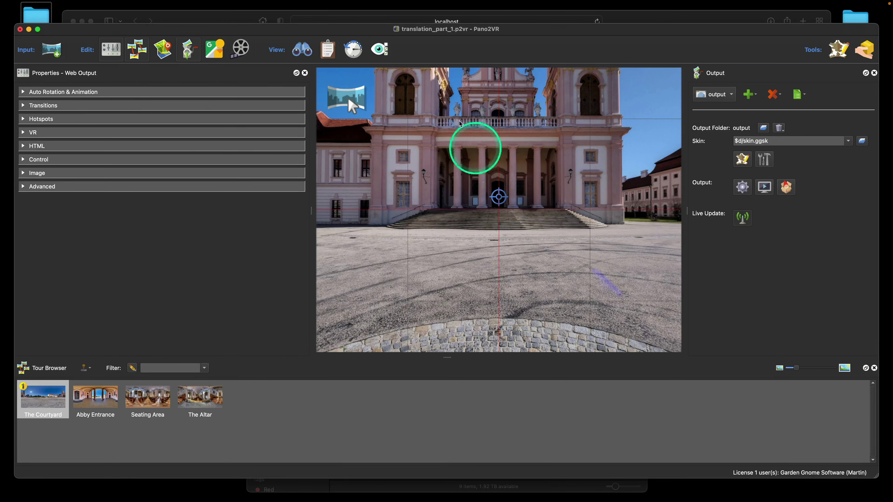
pyautogui.click(458, 144)
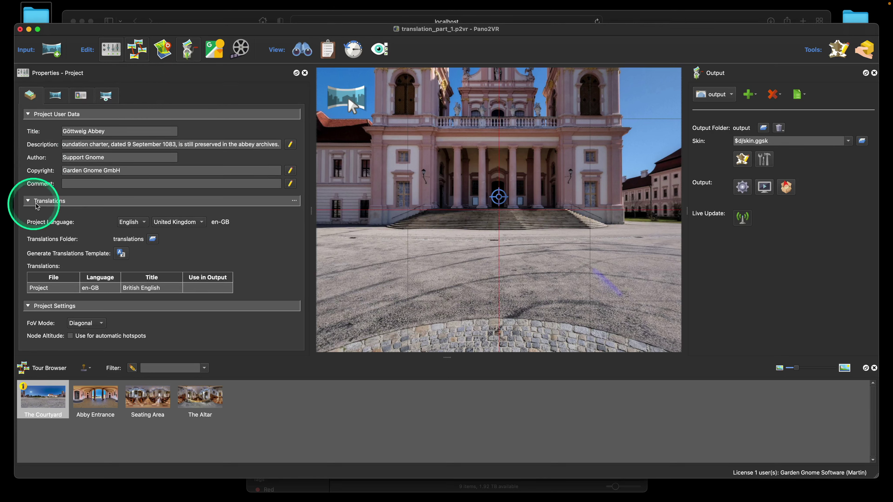
pyautogui.click(29, 115)
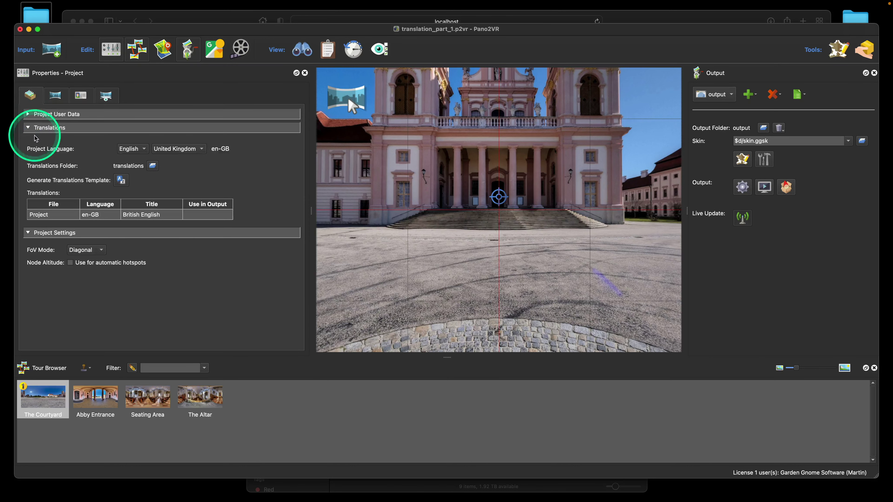
pyautogui.click(29, 128)
pyautogui.click(28, 142)
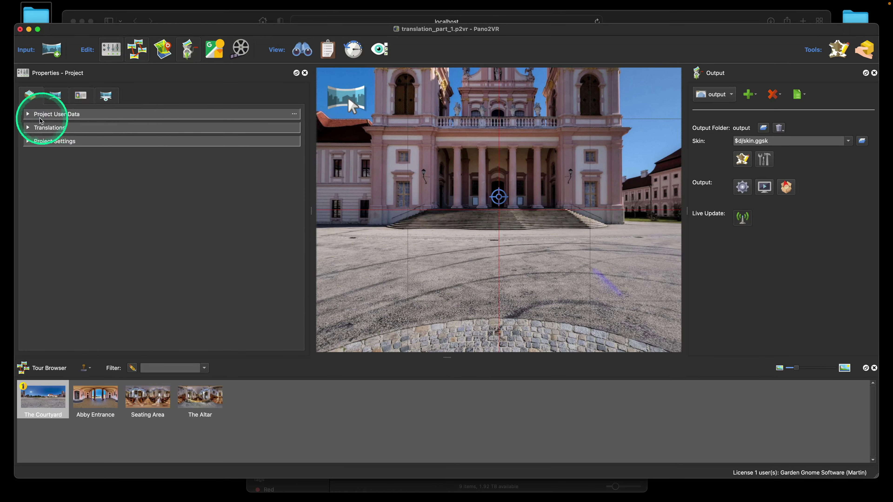
pyautogui.click(28, 127)
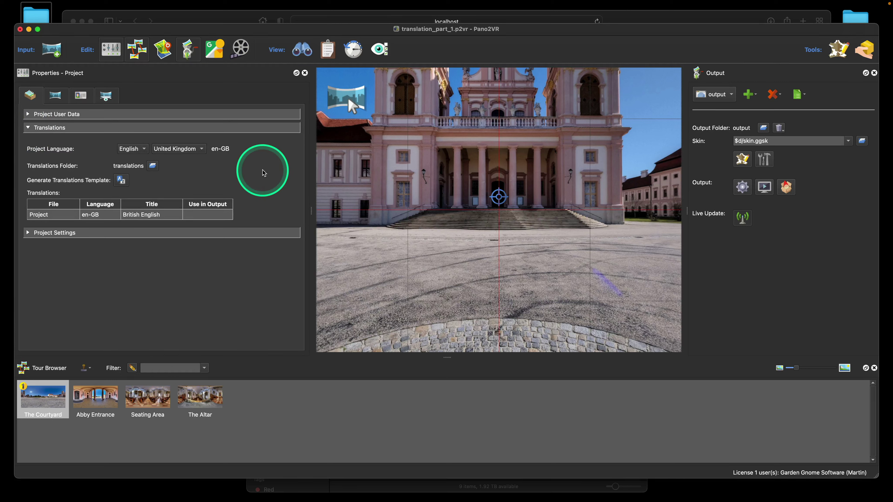
pyautogui.click(255, 170)
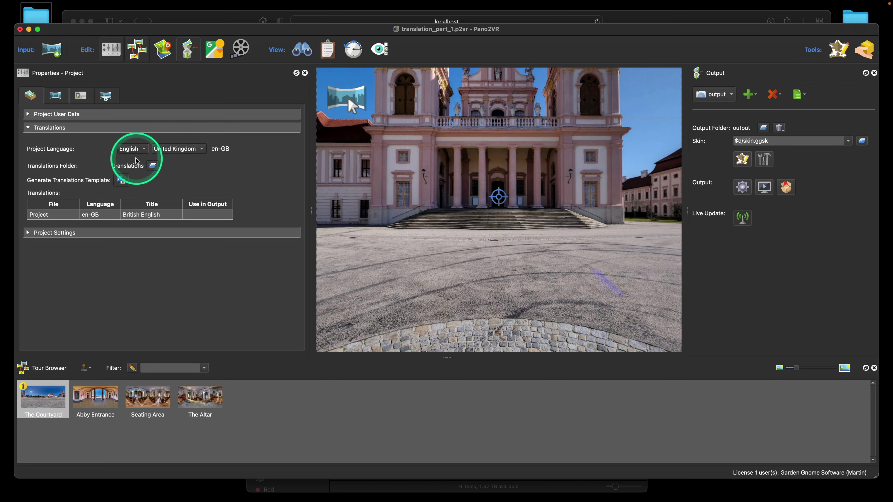
# Step: Set the country of the English project language to Fiji
pyautogui.click(202, 149)
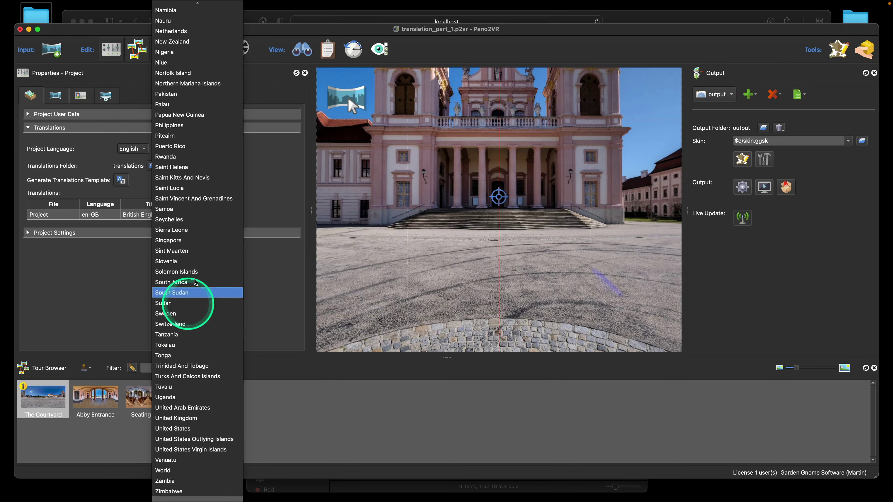
pyautogui.scroll(13, 210, 141)
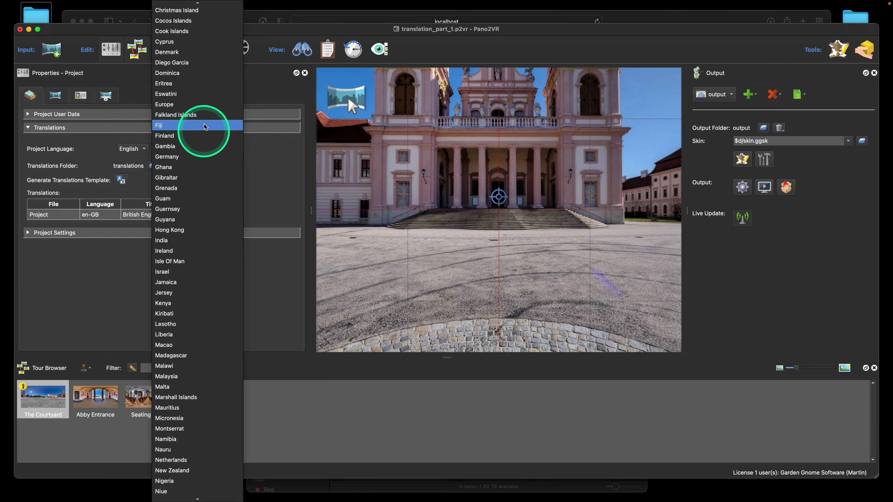
pyautogui.click(206, 126)
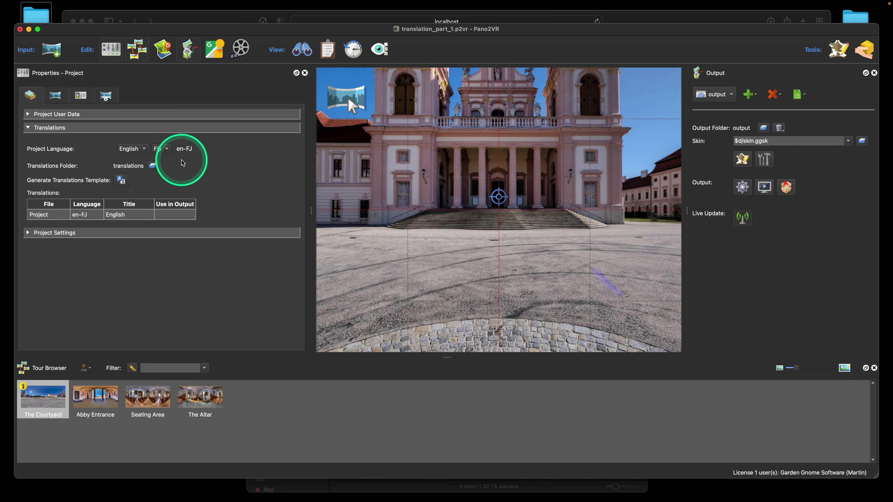
# Step: Set the country of the English project language to <Main>
pyautogui.click(161, 148)
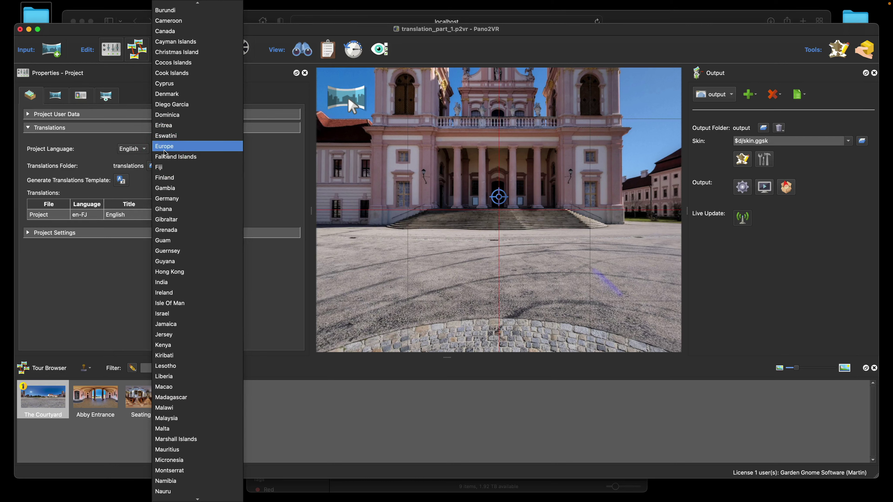
pyautogui.scroll(5, 211, 158)
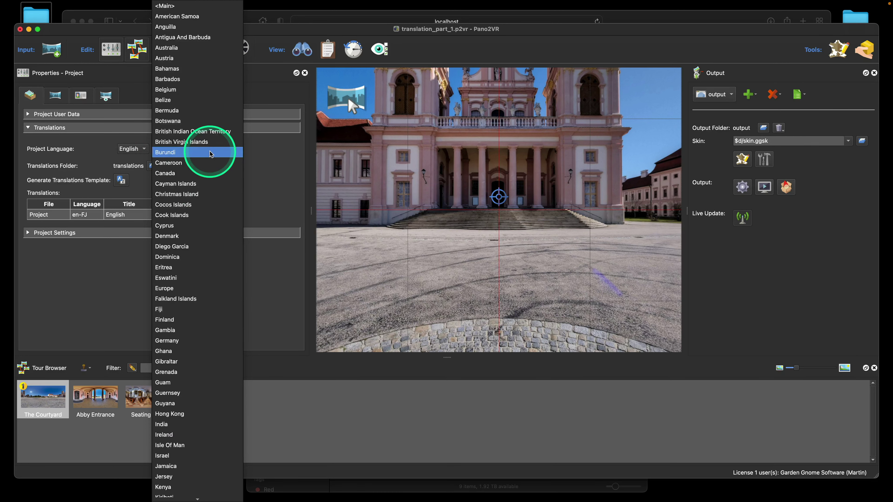
pyautogui.click(190, 8)
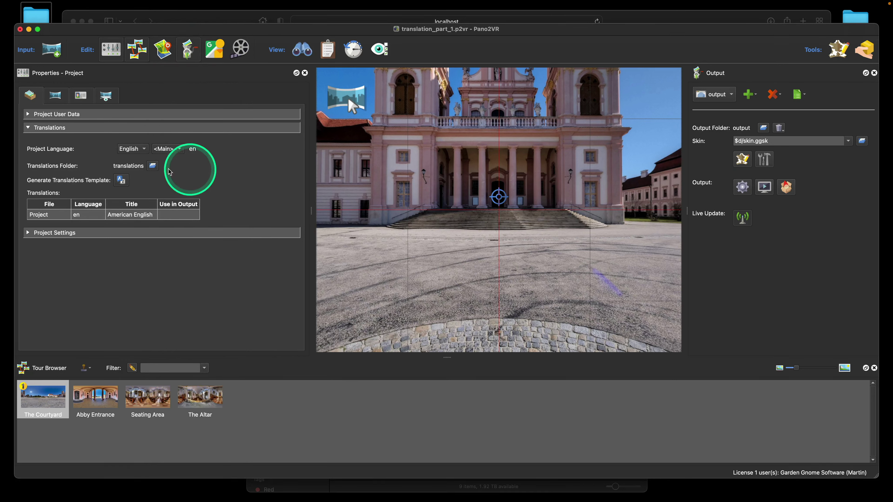
# Step: Change the project language's title in the translations table to English
pyautogui.click(140, 215)
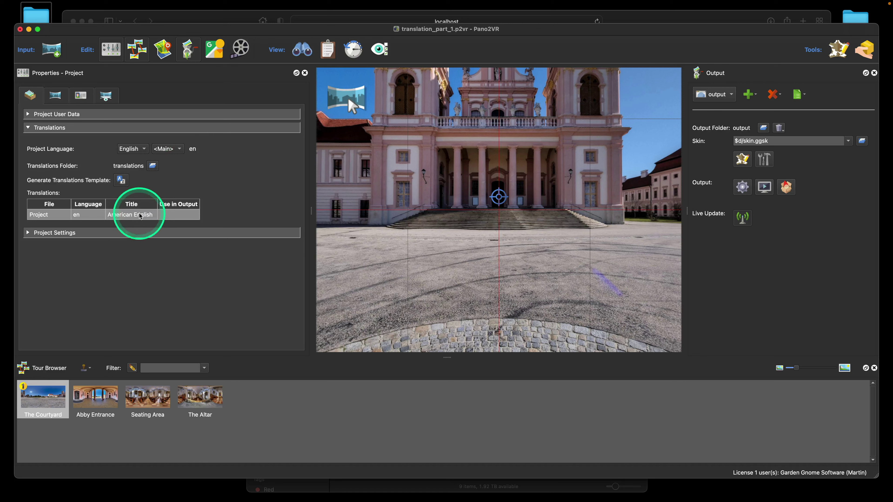
pyautogui.click(140, 215)
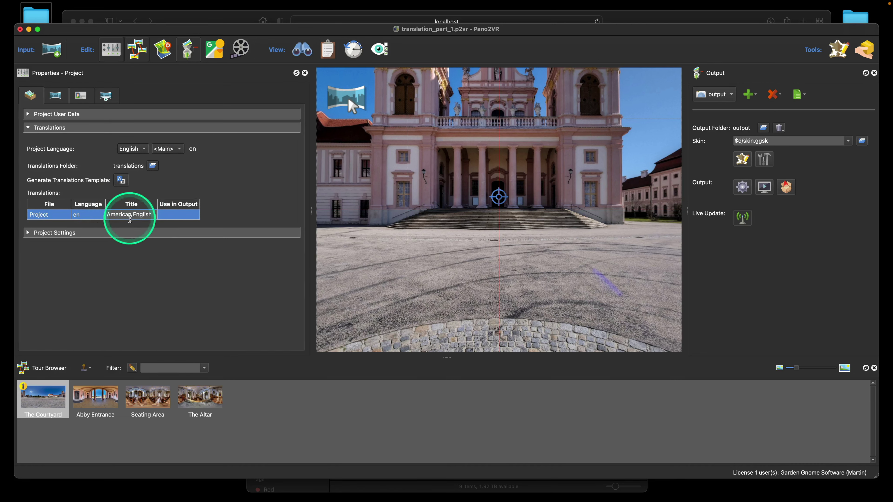
pyautogui.click(131, 216)
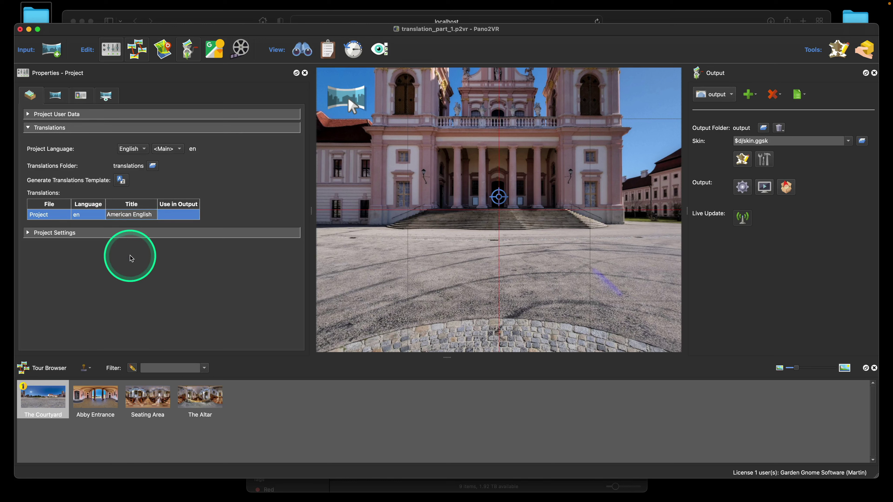
pyautogui.press('BackSpace')
pyautogui.press('BackSpace')
pyautogui.press('BackSpace')
pyautogui.press('BackSpace')
pyautogui.press('BackSpace')
pyautogui.press('BackSpace')
pyautogui.press('BackSpace')
pyautogui.press('BackSpace')
pyautogui.press('BackSpace')
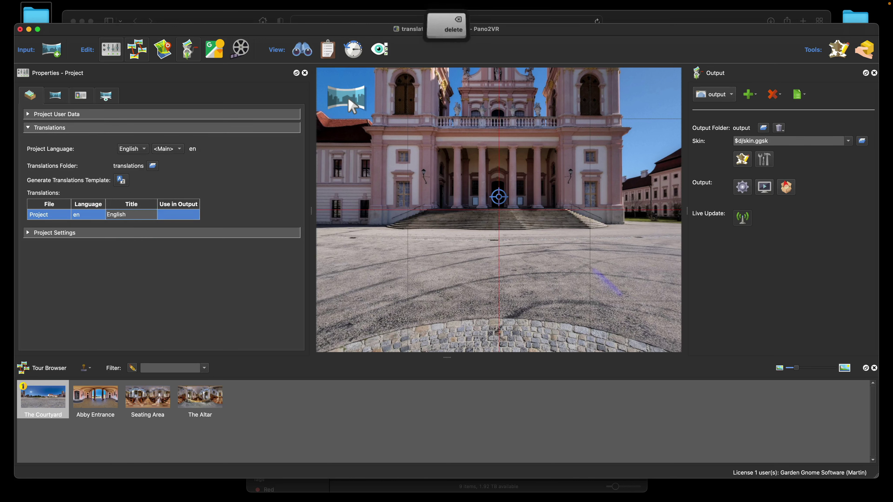
pyautogui.click(210, 189)
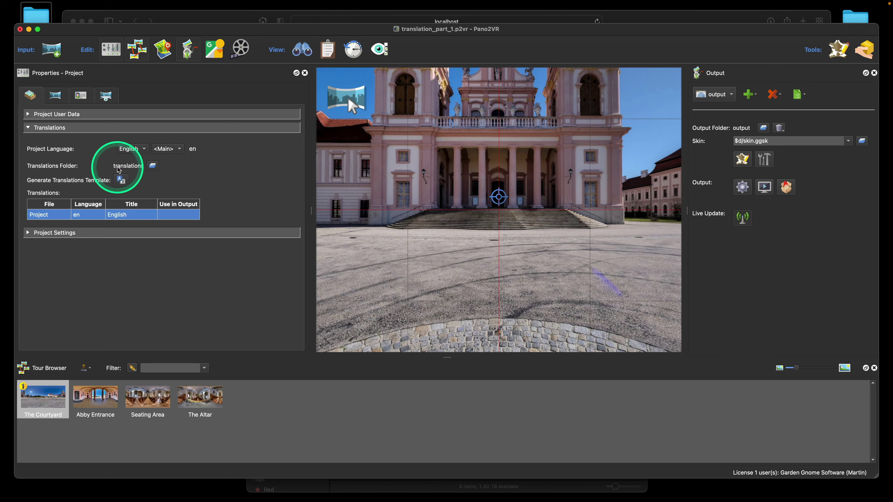
# Step: View the folder chooser and the context options of the translations folder
pyautogui.click(153, 167)
pyautogui.click(485, 201)
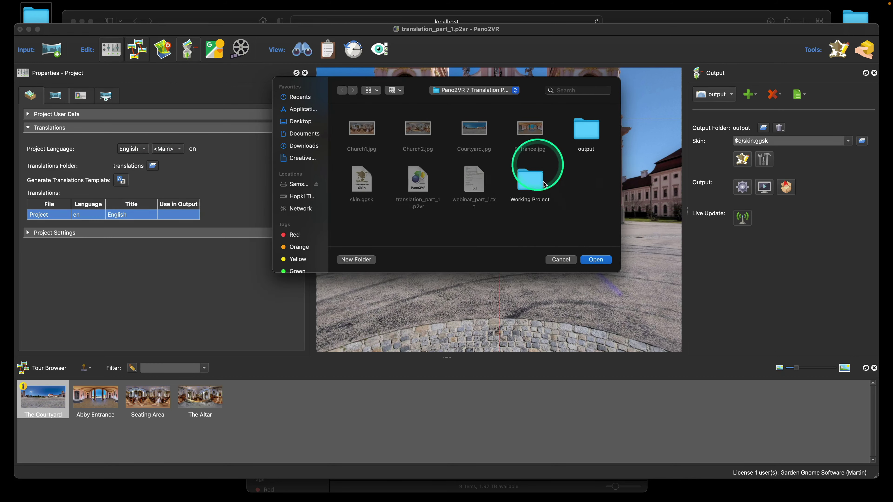
pyautogui.click(562, 259)
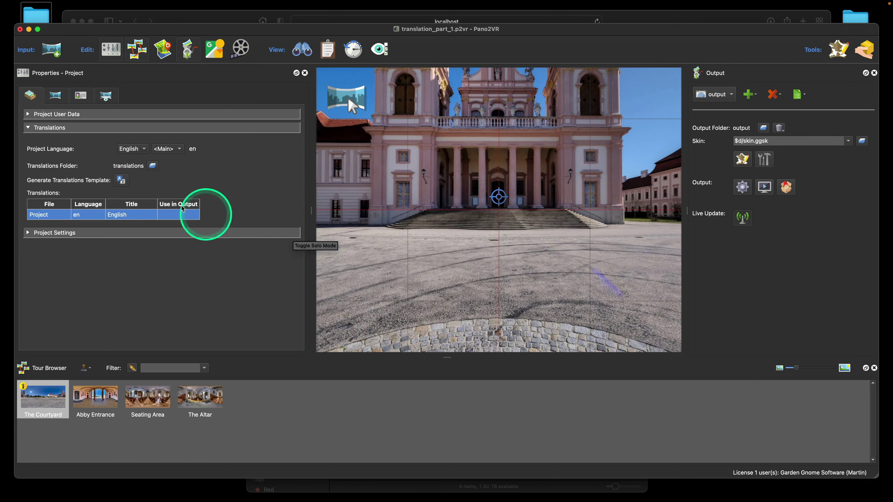
pyautogui.rightClick(134, 166)
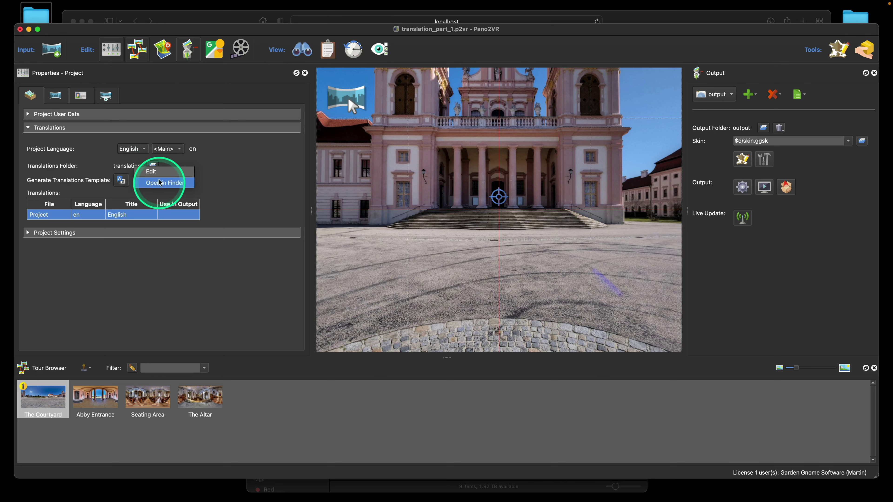
pyautogui.click(248, 175)
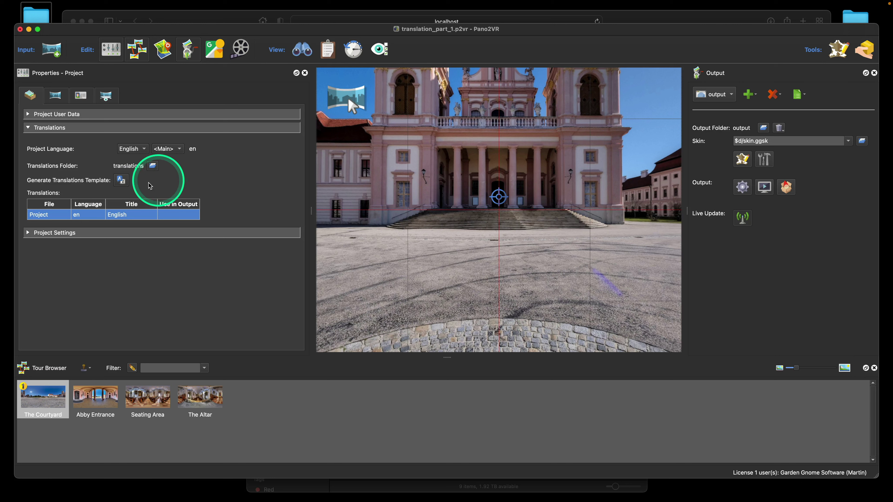
# Step: Generate the translations template for the project and move the resulting message aside
pyautogui.click(121, 181)
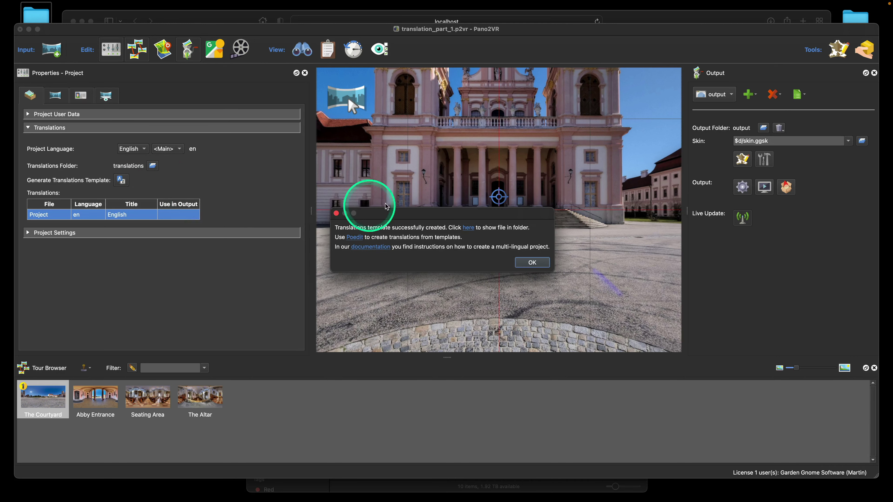
pyautogui.moveTo(390, 217); pyautogui.dragTo(400, 142)
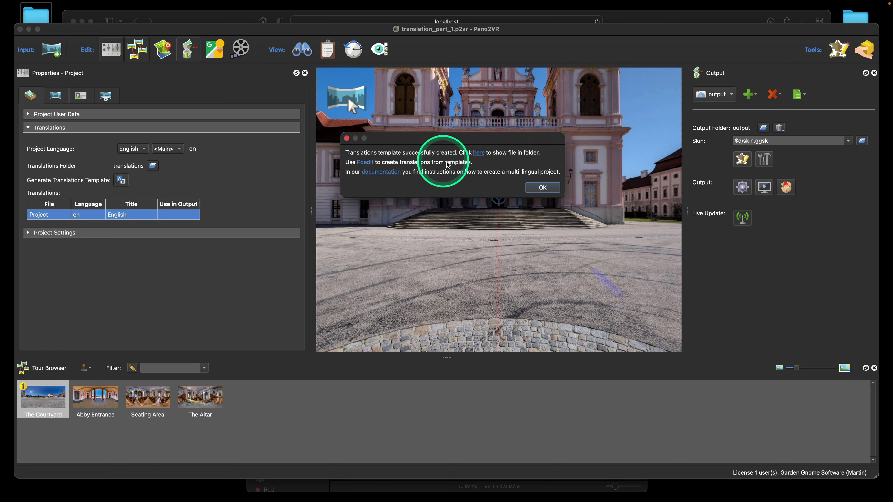
pyautogui.click(481, 157)
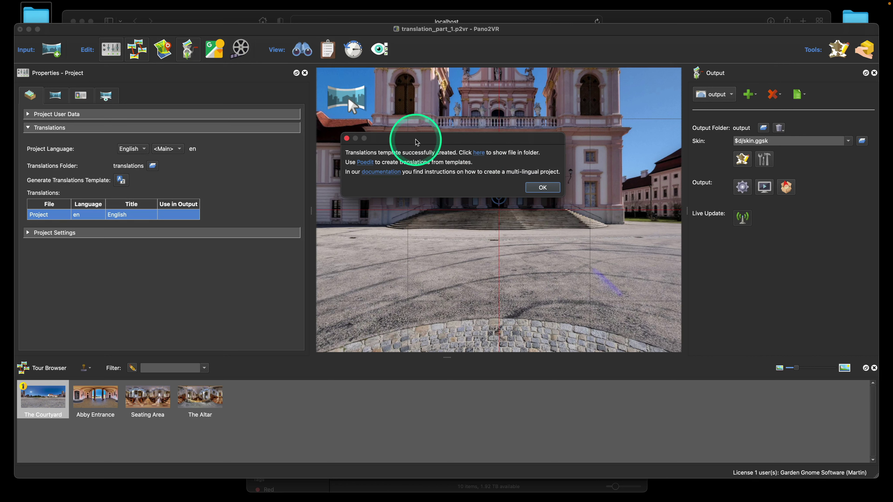
pyautogui.moveTo(412, 147); pyautogui.dragTo(441, 148)
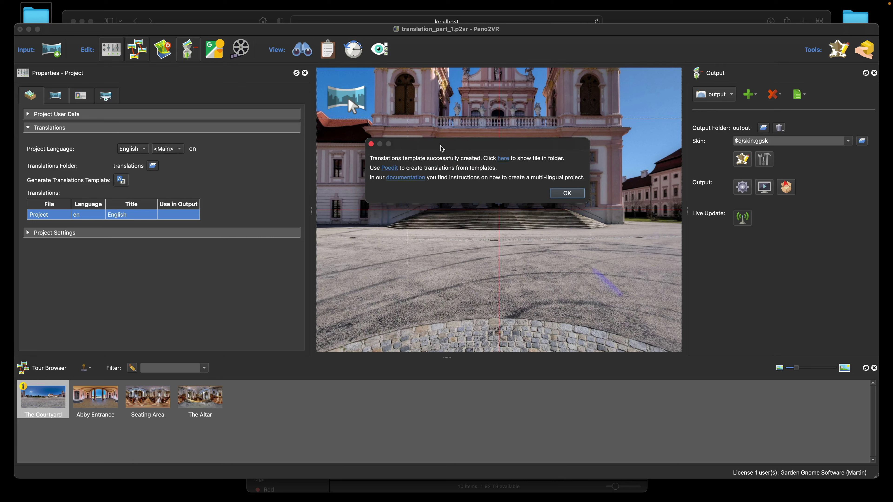
pyautogui.click(442, 148)
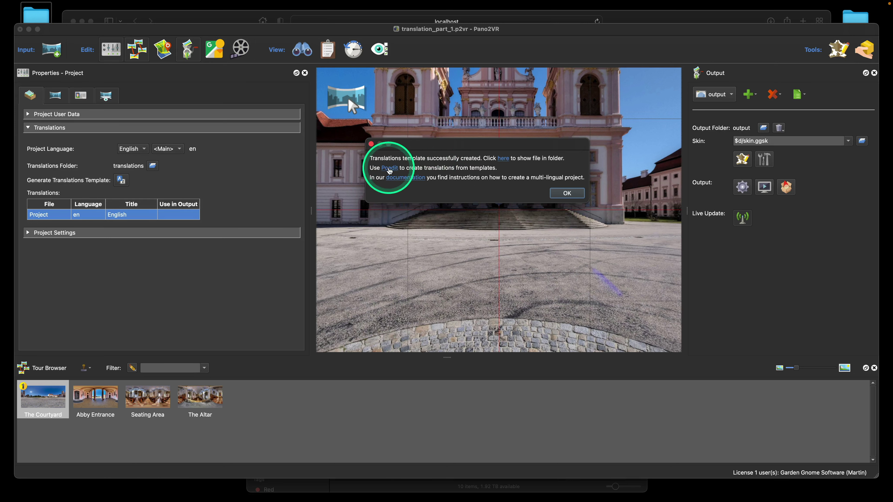
# Step: View the Poedit website from the template message, close it and return to Pano2VR
pyautogui.click(392, 170)
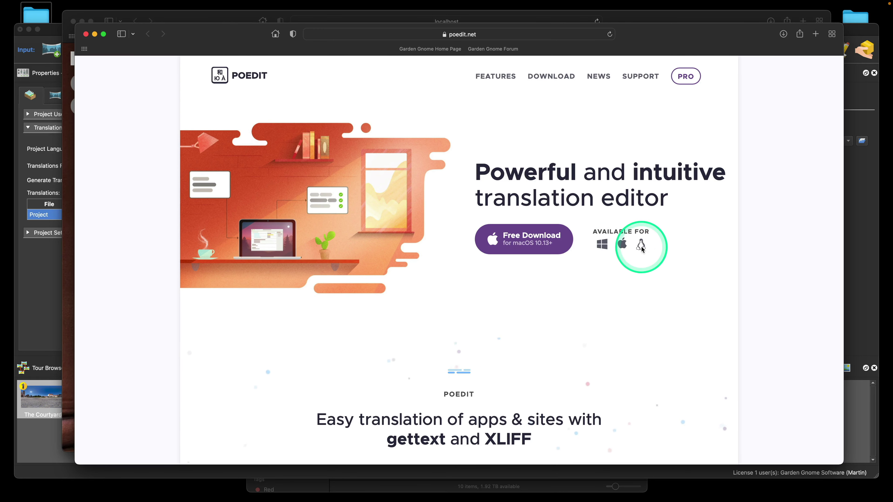
pyautogui.click(86, 35)
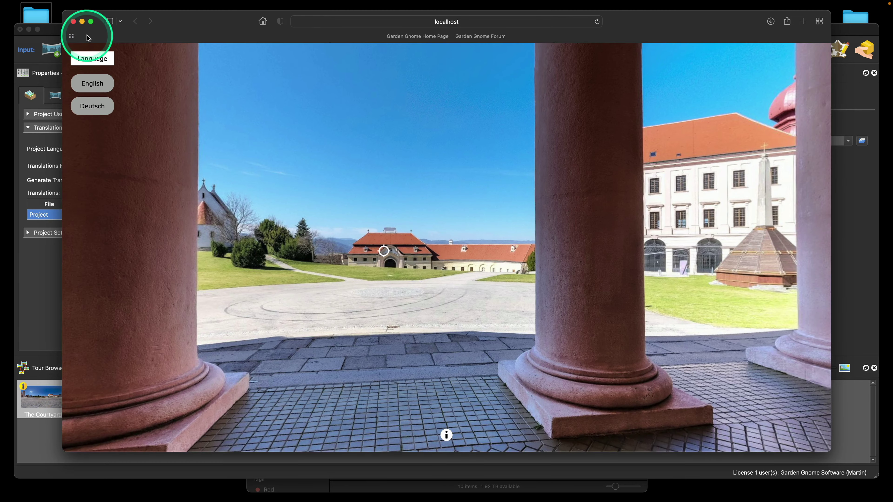
pyautogui.click(50, 31)
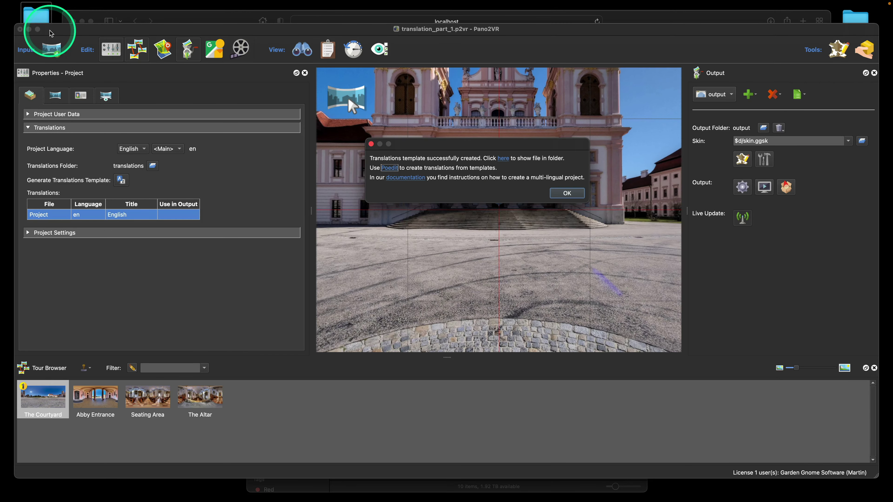
# Step: Show the generated template in its folder and open translation_part_1.pot in Poedit
pyautogui.click(378, 97)
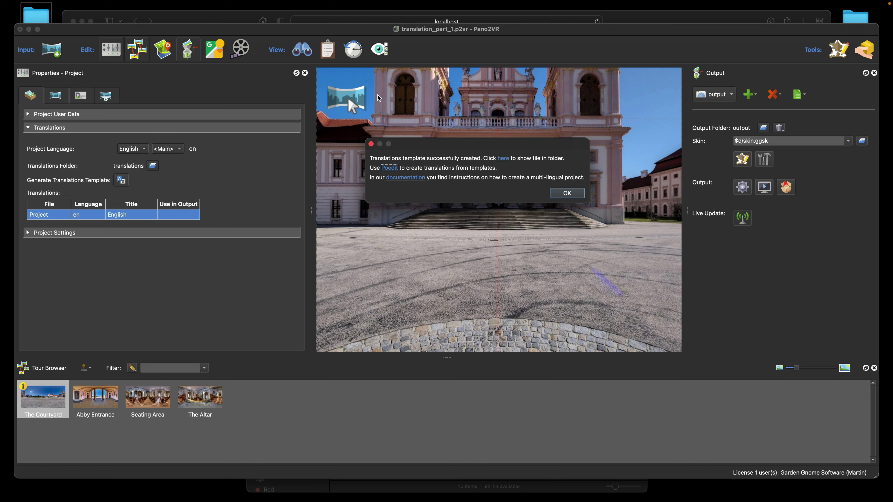
pyautogui.click(389, 168)
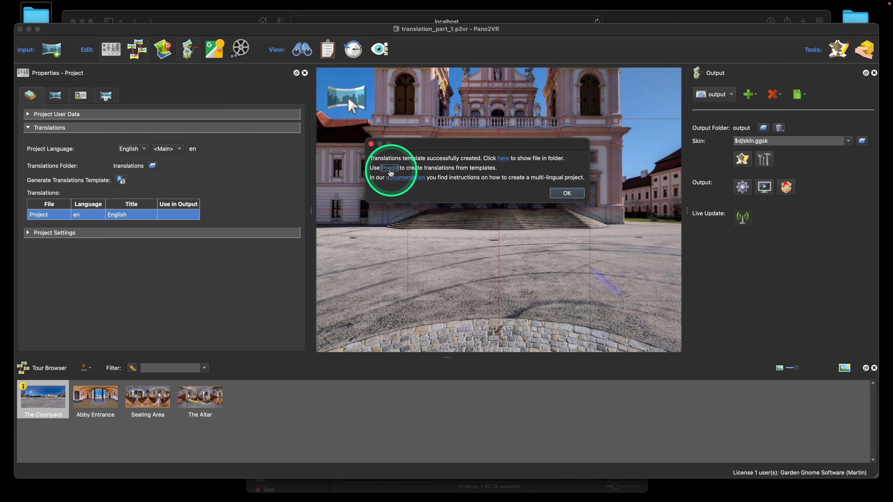
pyautogui.click(503, 159)
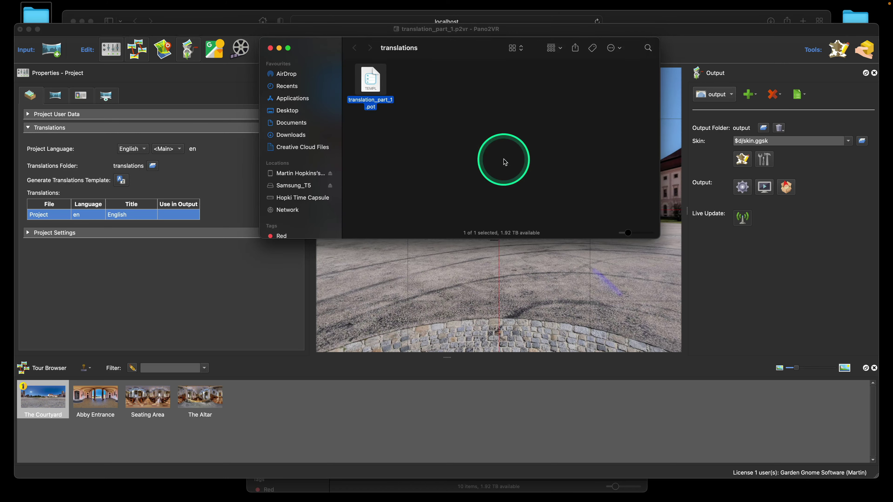
pyautogui.moveTo(330, 46); pyautogui.dragTo(338, 105)
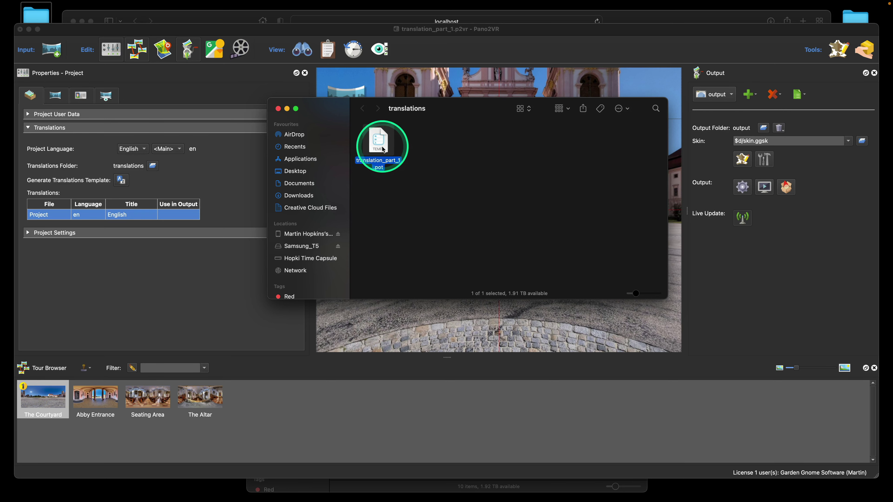
pyautogui.doubleClick(380, 143)
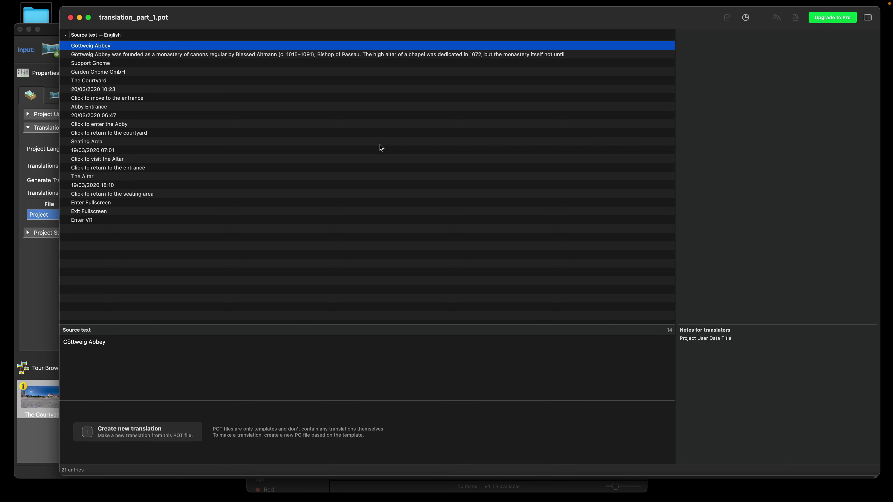
pyautogui.moveTo(485, 4)
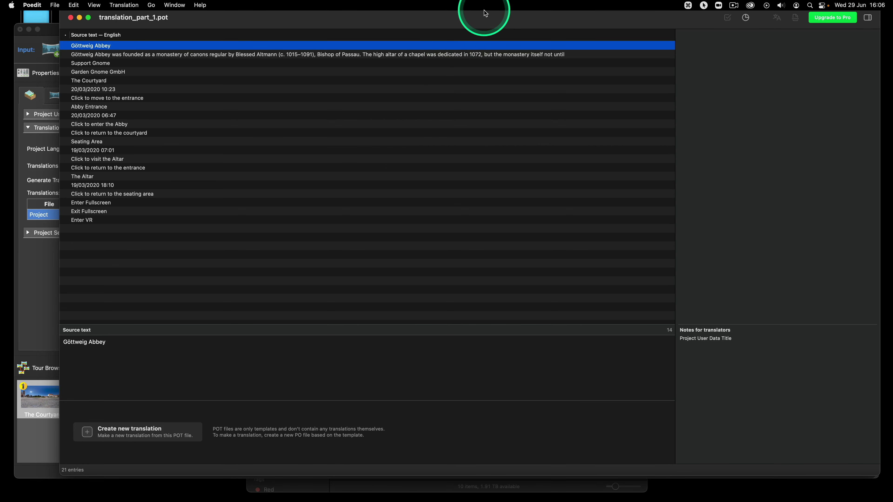
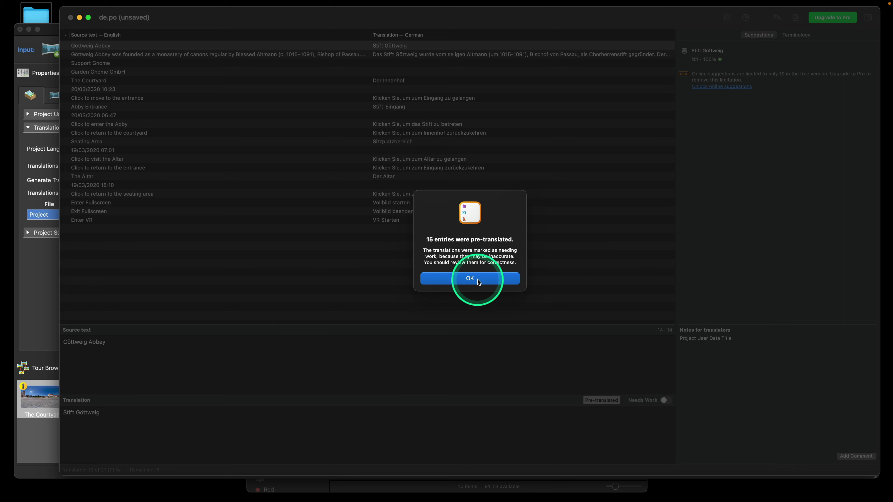
# Step: Dismiss the pre-translation summary and examine the author, copyright and date entries left untranslated in the German translation
pyautogui.click(482, 279)
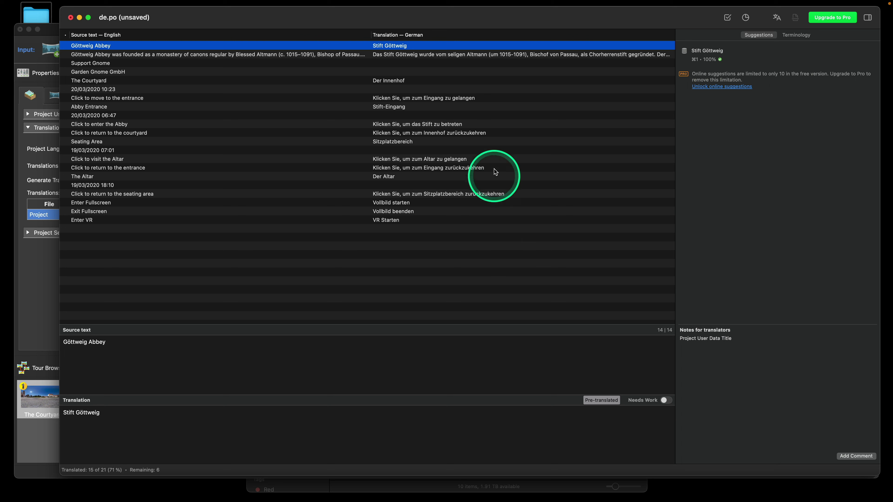
pyautogui.click(180, 63)
pyautogui.click(140, 411)
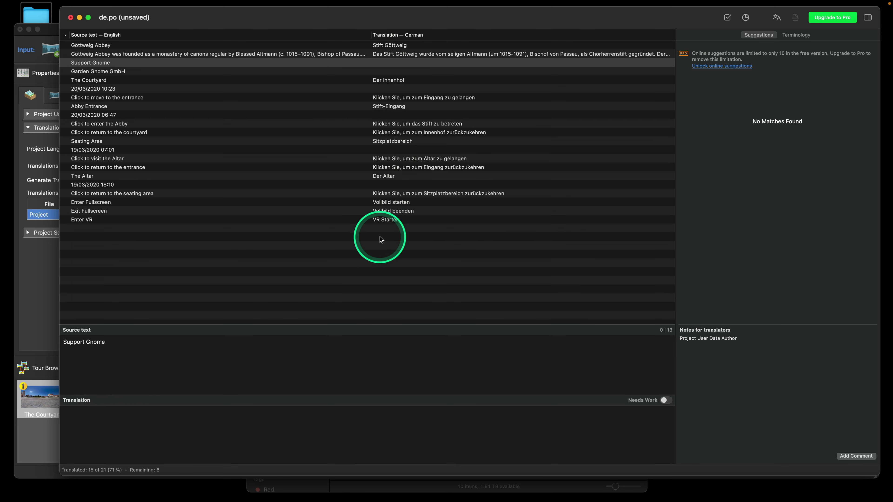
pyautogui.click(328, 90)
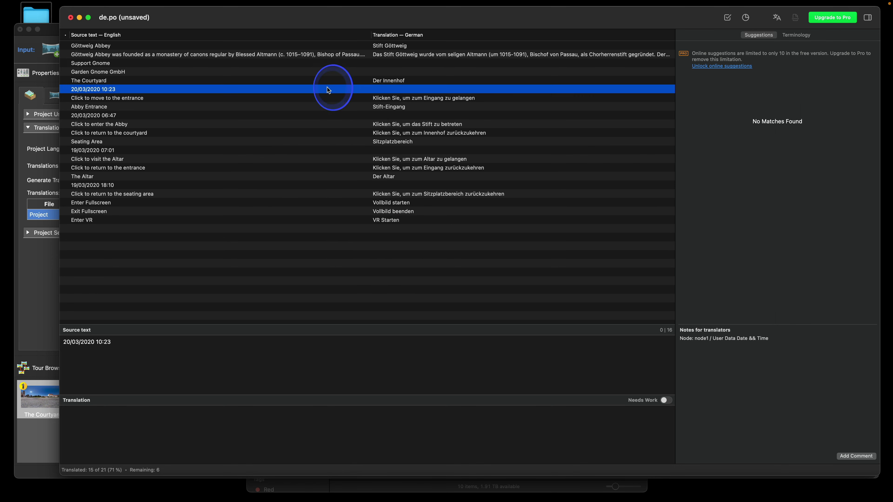
pyautogui.click(392, 64)
pyautogui.click(393, 72)
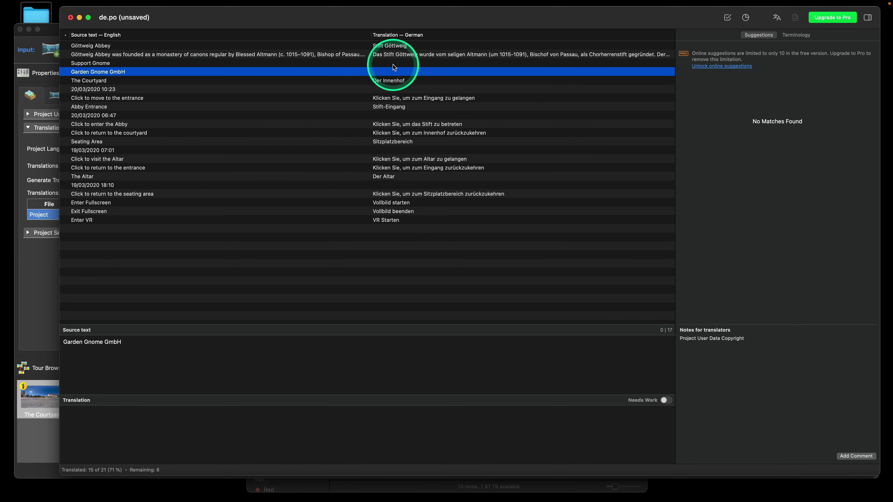
pyautogui.click(393, 64)
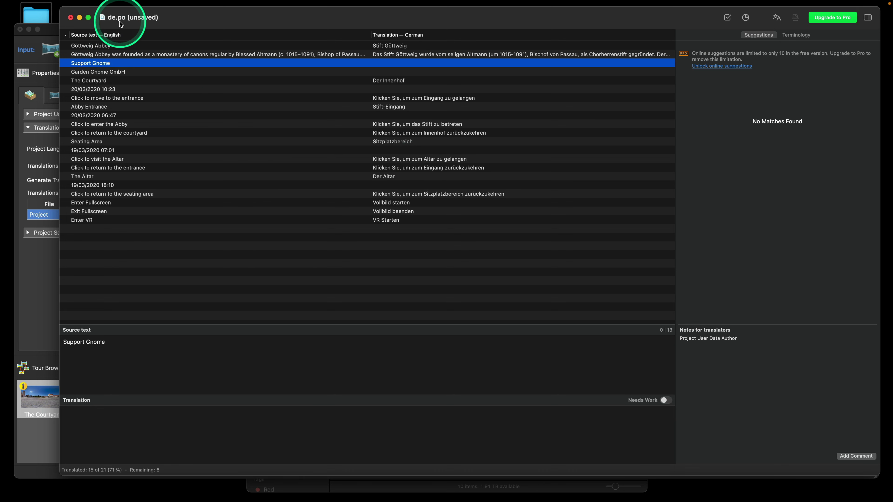
# Step: Close the German translation and save it as de.po in the translations folder
pyautogui.click(71, 17)
pyautogui.click(503, 260)
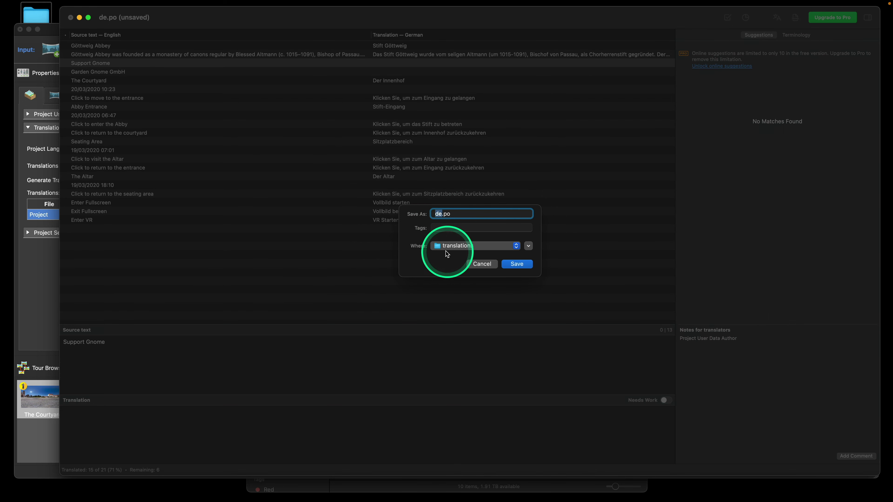
pyautogui.click(517, 264)
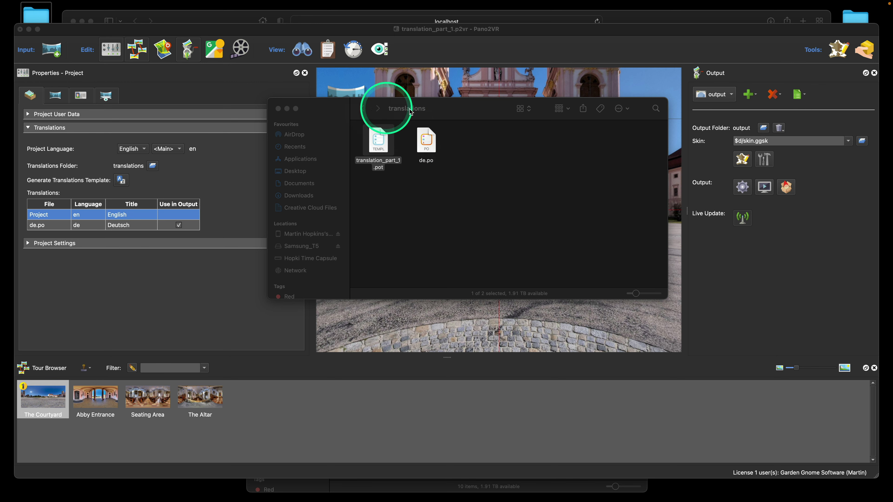
# Step: Move the translations folder window aside, return to Pano2VR and dismiss the template message
pyautogui.moveTo(445, 105); pyautogui.dragTo(485, 102)
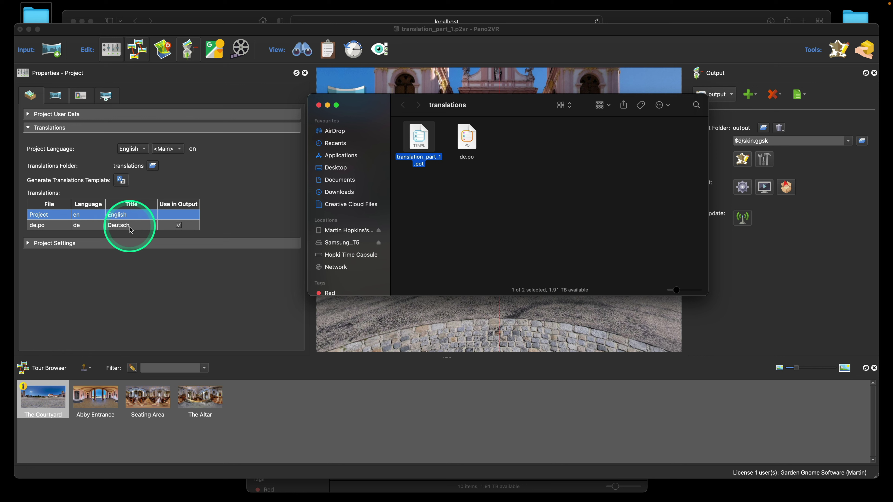
pyautogui.click(181, 232)
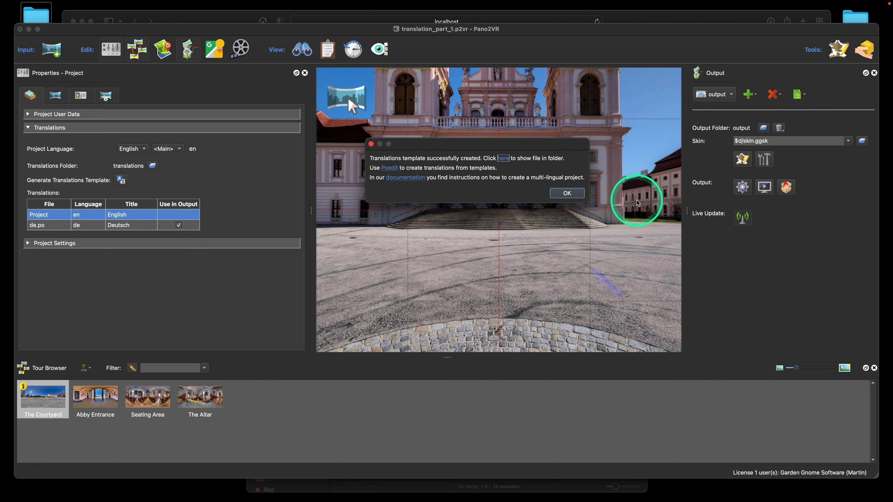
pyautogui.click(567, 193)
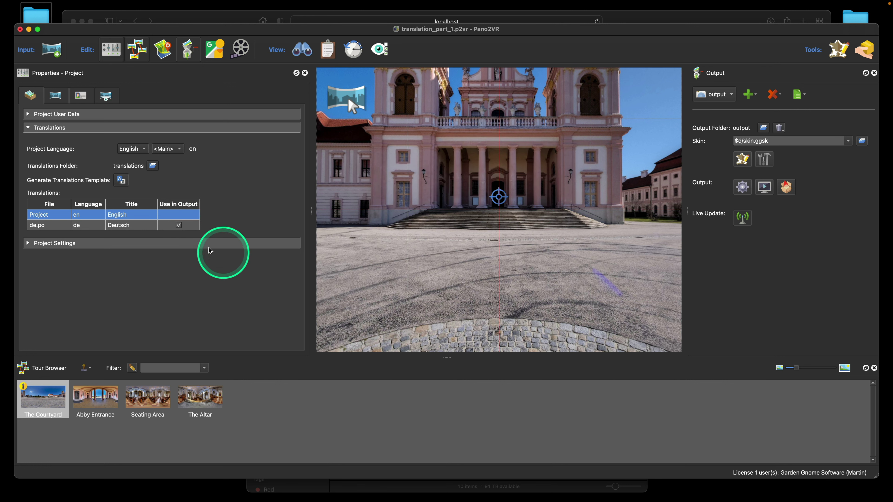
# Step: Exclude the de.po translation from the output and include it again
pyautogui.click(180, 226)
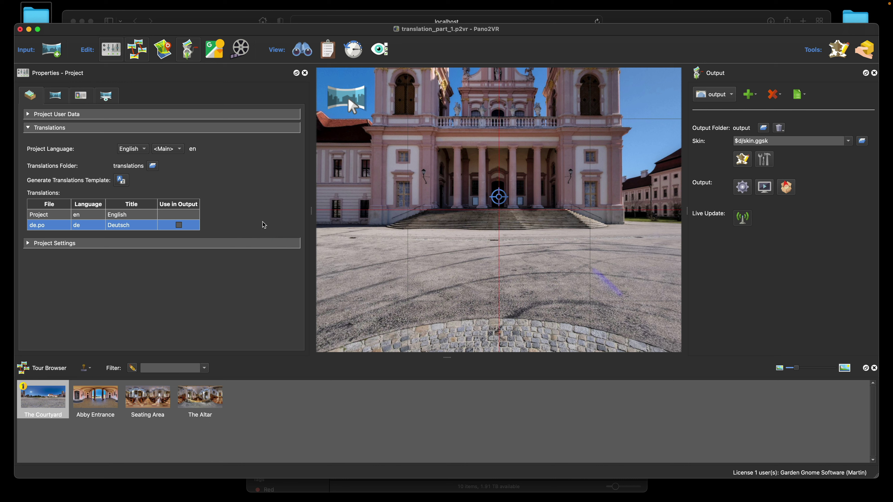
pyautogui.click(178, 225)
pyautogui.click(724, 342)
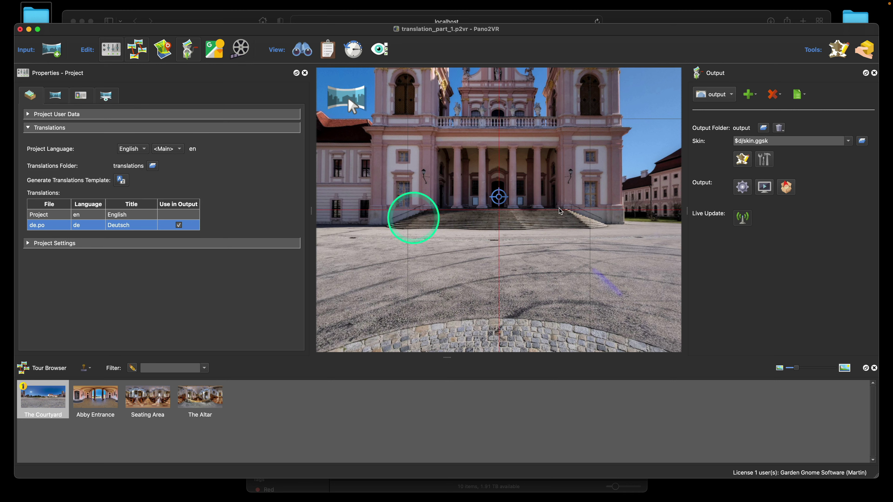
# Step: Open de.po from the project's translations folder in Poedit to view its German entries, and close it
pyautogui.press('super+Tab')
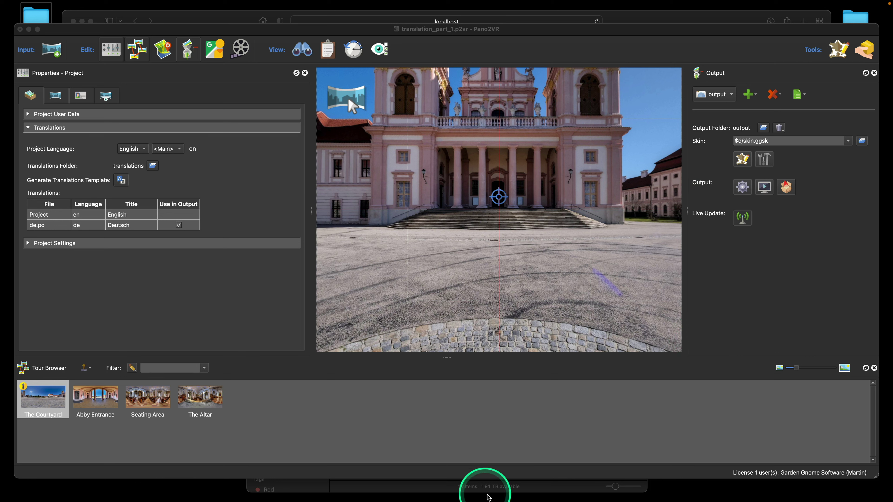
pyautogui.click(554, 485)
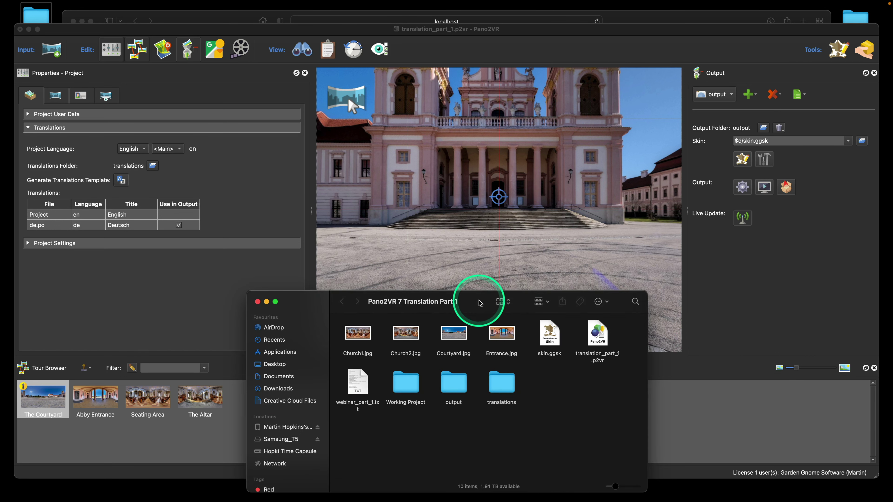
pyautogui.moveTo(482, 302); pyautogui.dragTo(481, 303)
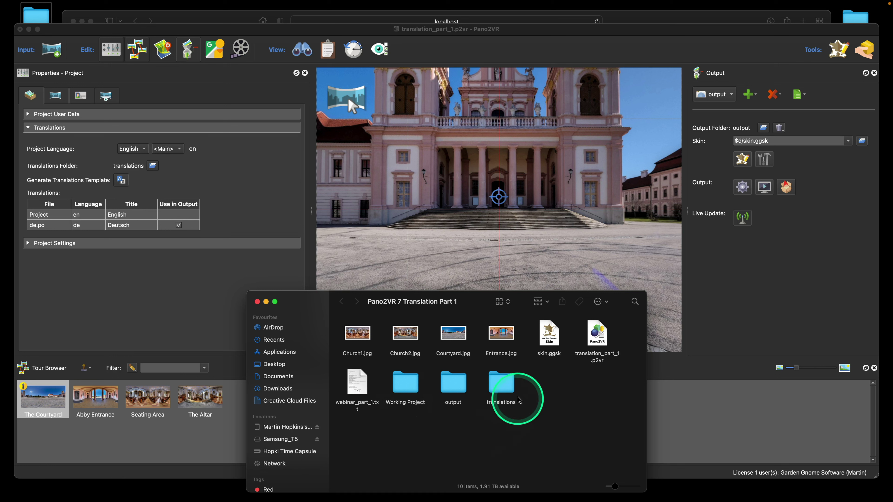
pyautogui.doubleClick(503, 394)
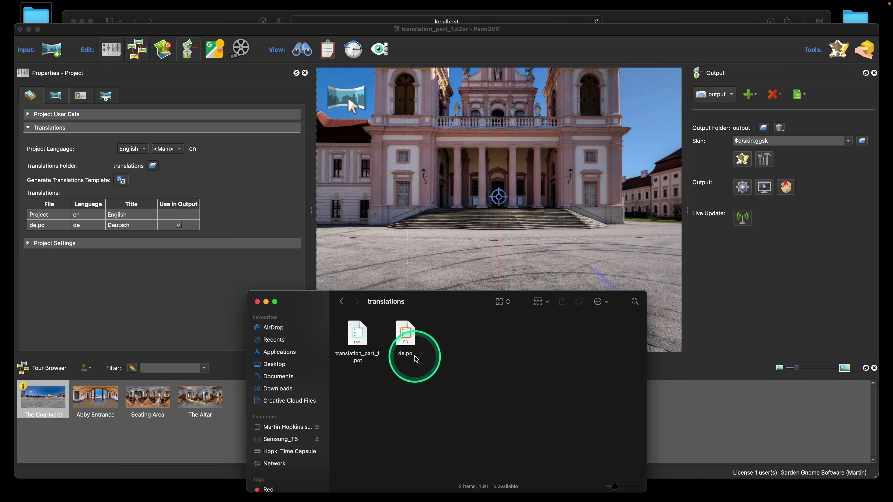
pyautogui.doubleClick(406, 338)
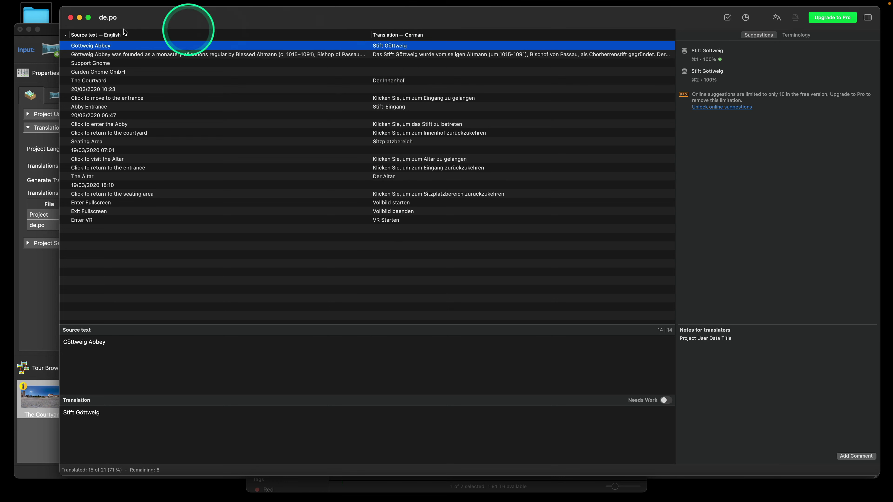
pyautogui.click(71, 17)
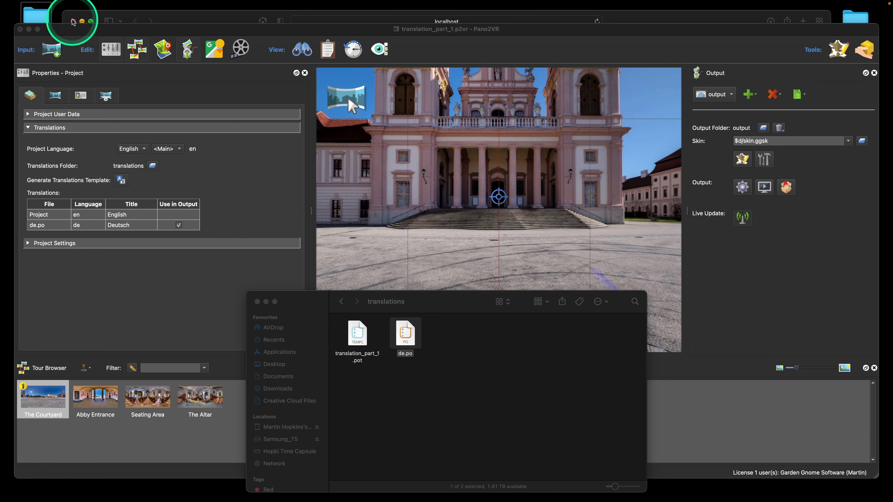
# Step: Close both Finder windows showing the translations folder and return to the Pano2VR project
pyautogui.click(453, 346)
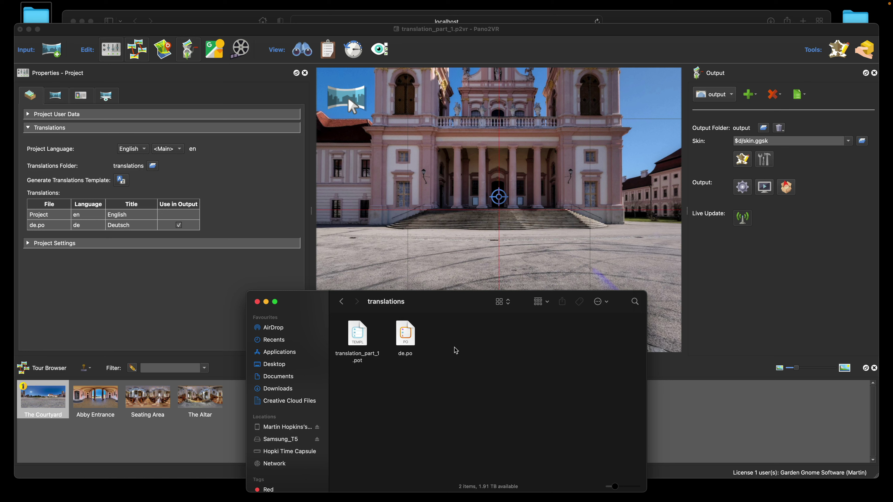
pyautogui.click(451, 328)
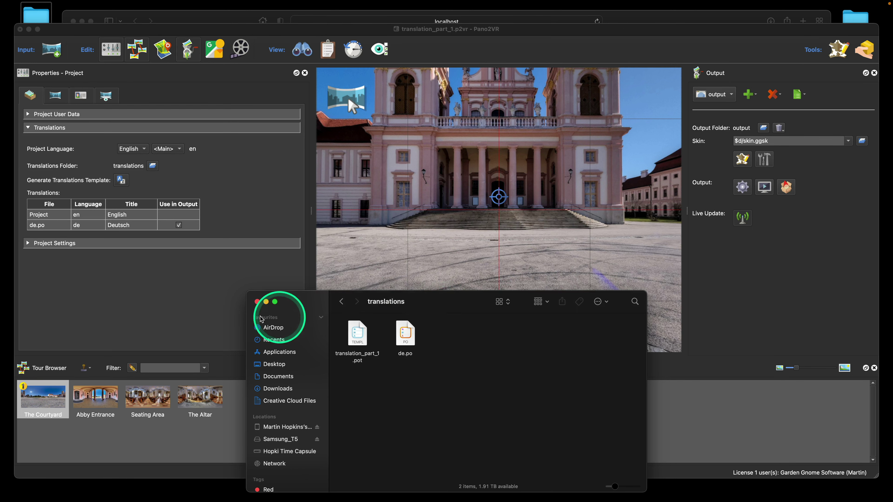
pyautogui.click(257, 302)
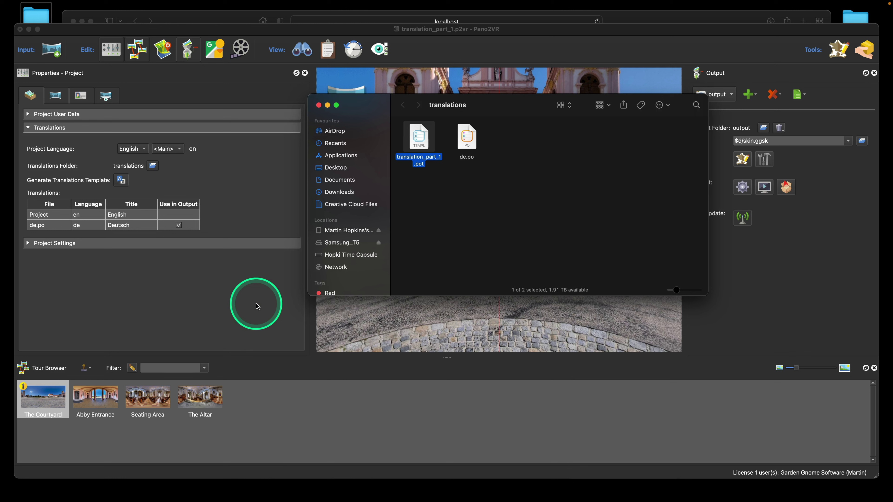
pyautogui.click(318, 105)
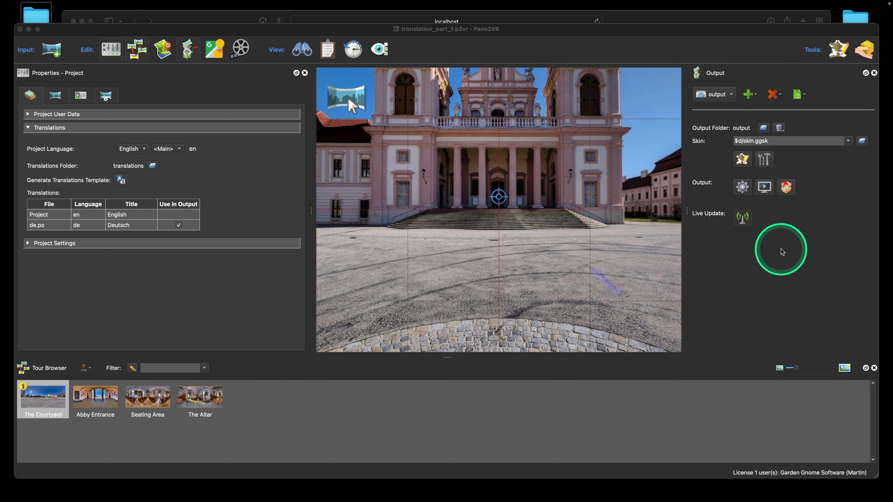
# Step: Open the skin in the Skin Editor, generate its translations template and show the file in its folder
pyautogui.click(743, 160)
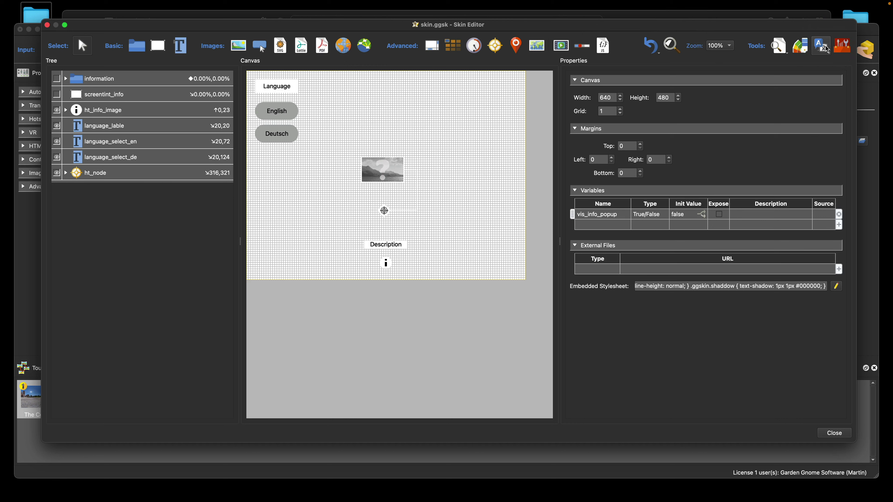
pyautogui.click(827, 48)
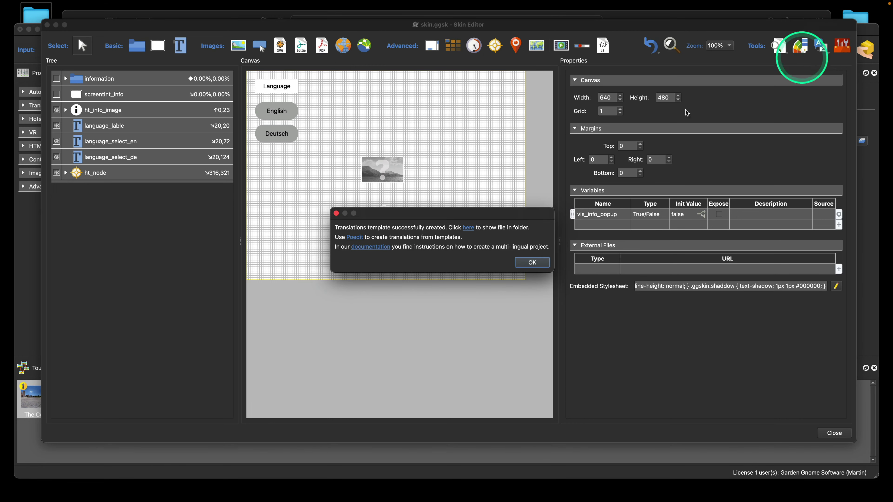
pyautogui.click(469, 228)
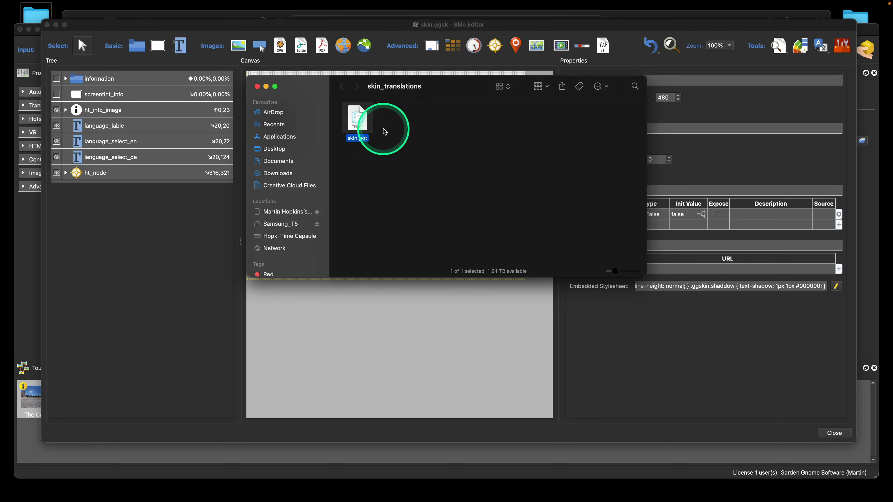
# Step: Open the skin.pot template in Poedit and create a new German translation from it
pyautogui.doubleClick(363, 125)
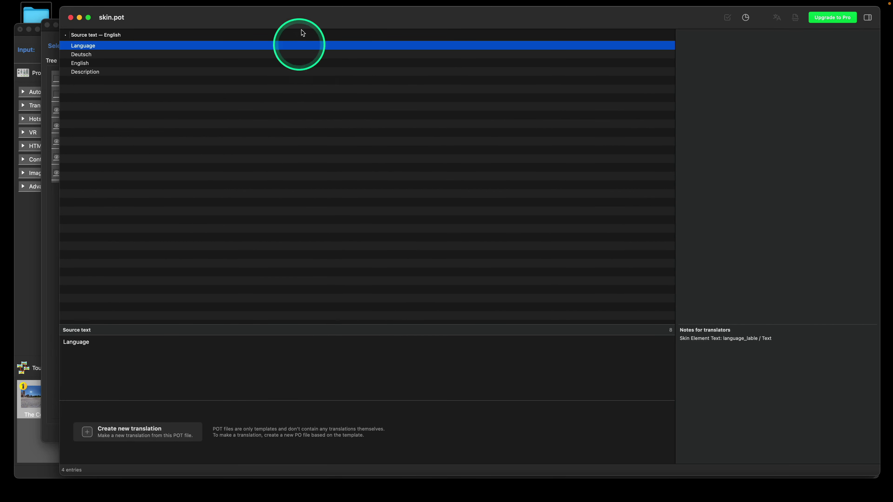
pyautogui.moveTo(319, 15); pyautogui.dragTo(338, 20)
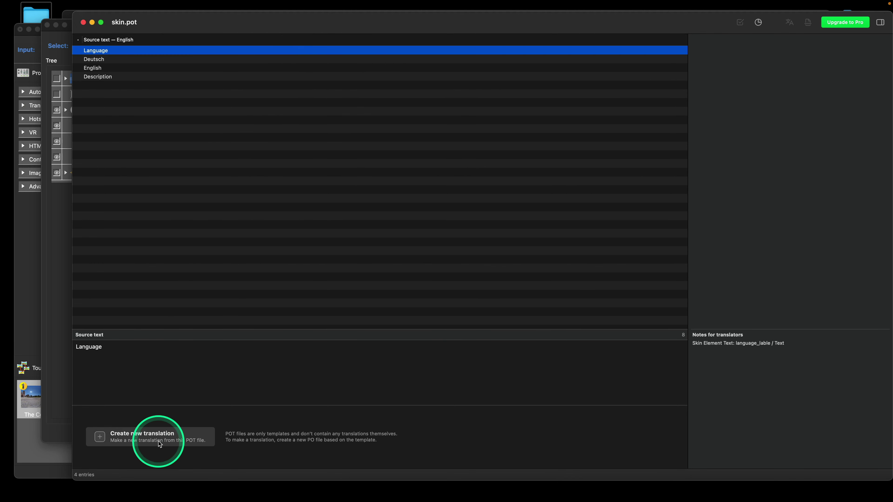
pyautogui.click(152, 440)
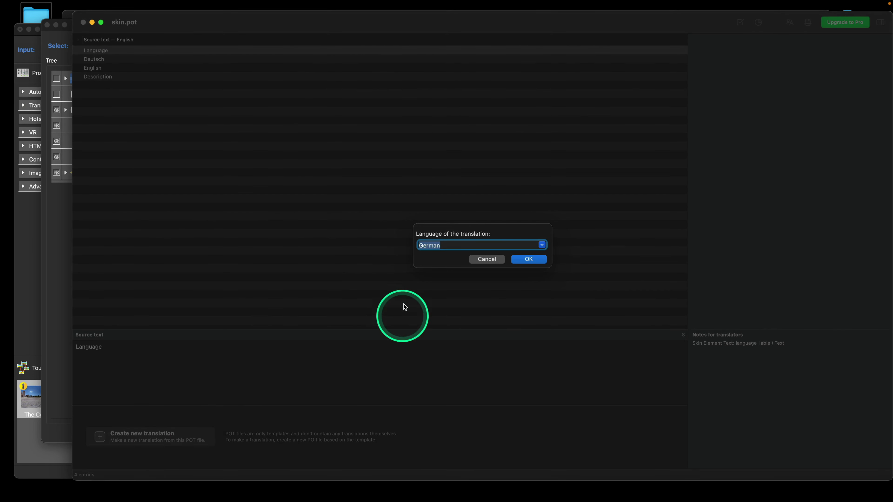
pyautogui.click(536, 261)
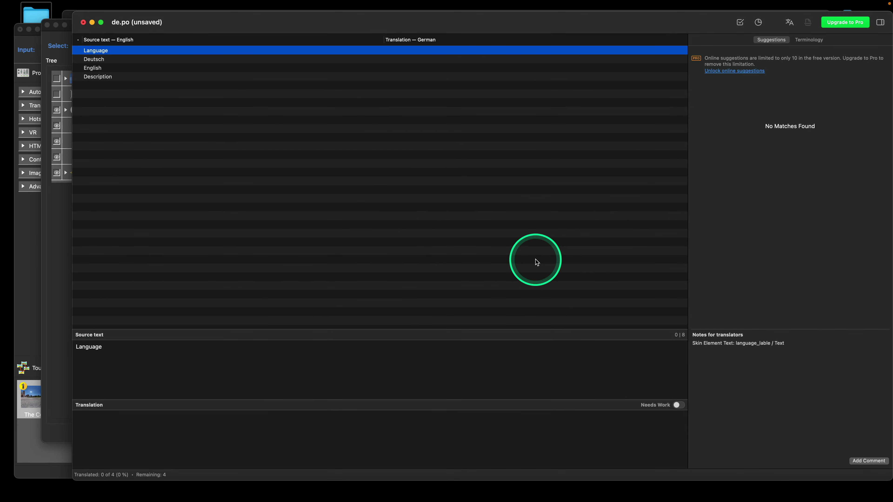
# Step: Pre-translate the German skin entries with online suggestions left off and exact matches not marked as needing work
pyautogui.click(791, 23)
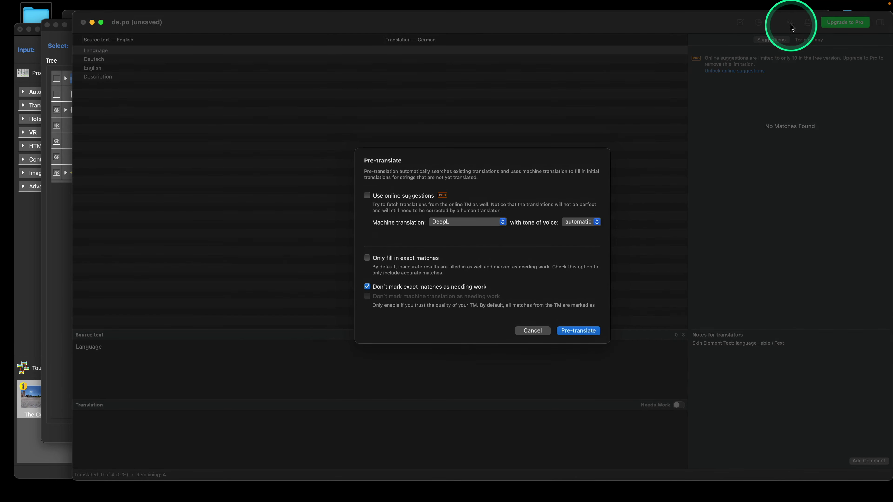
pyautogui.click(579, 330)
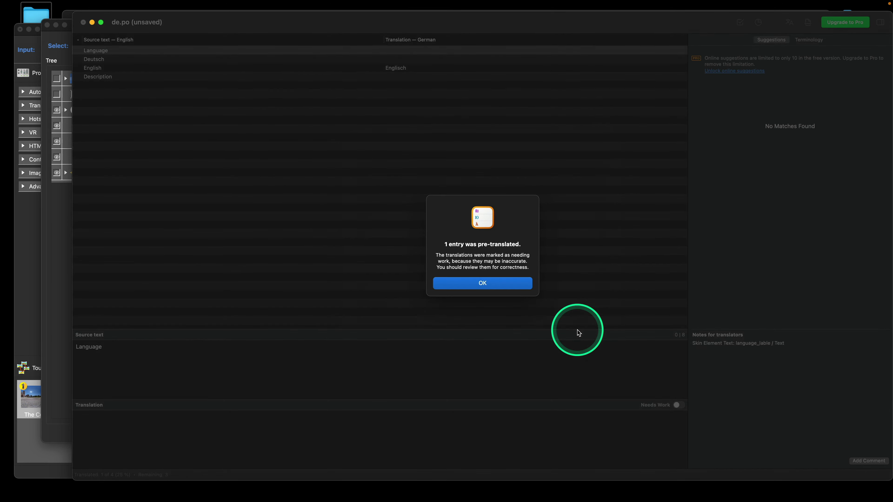
pyautogui.click(503, 285)
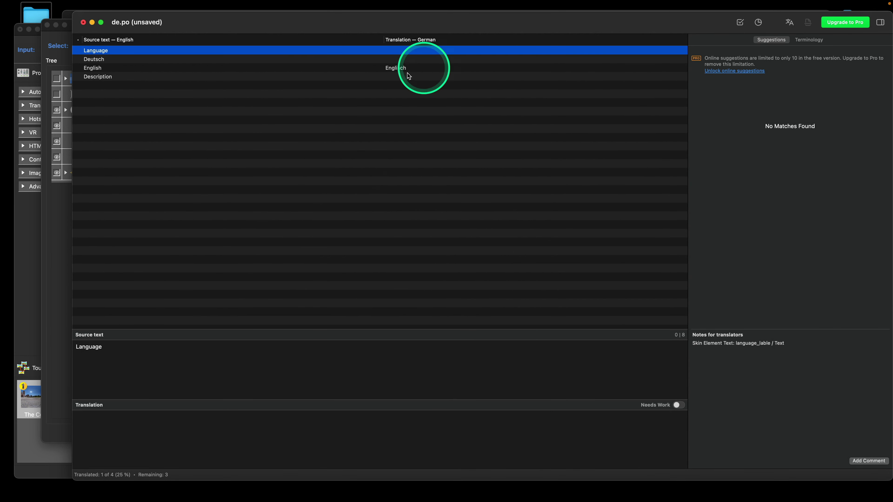
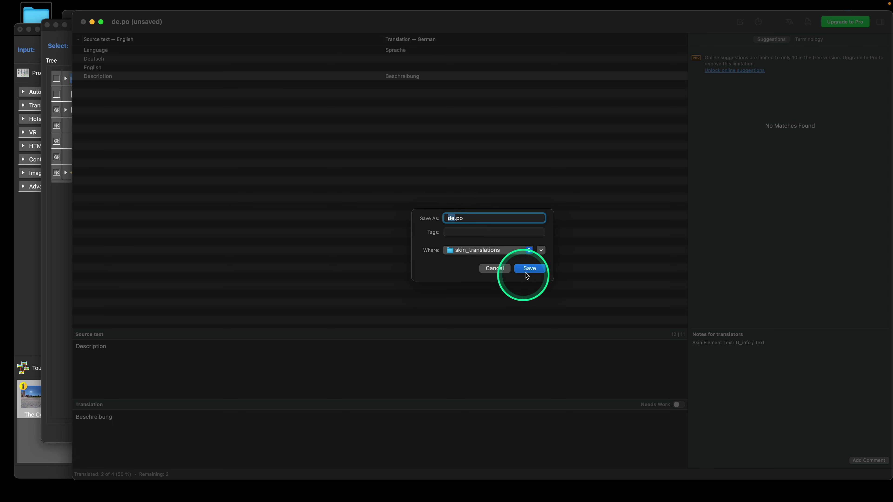
# Step: Save the German skin translation as de.po in the skin_translations folder and close it
pyautogui.click(529, 268)
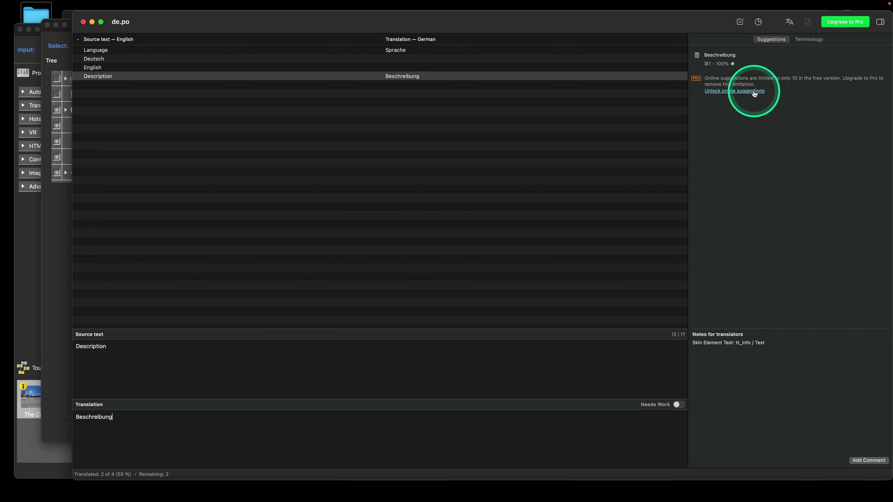
pyautogui.moveTo(727, 63)
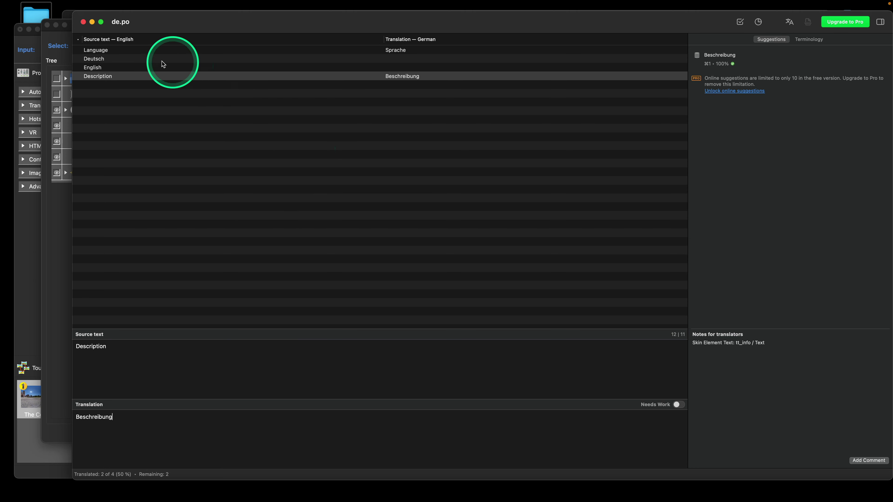
pyautogui.click(84, 23)
# Step: Close the skin_translations folder window and the template message, and close and reopen the Skin Editor
pyautogui.click(418, 178)
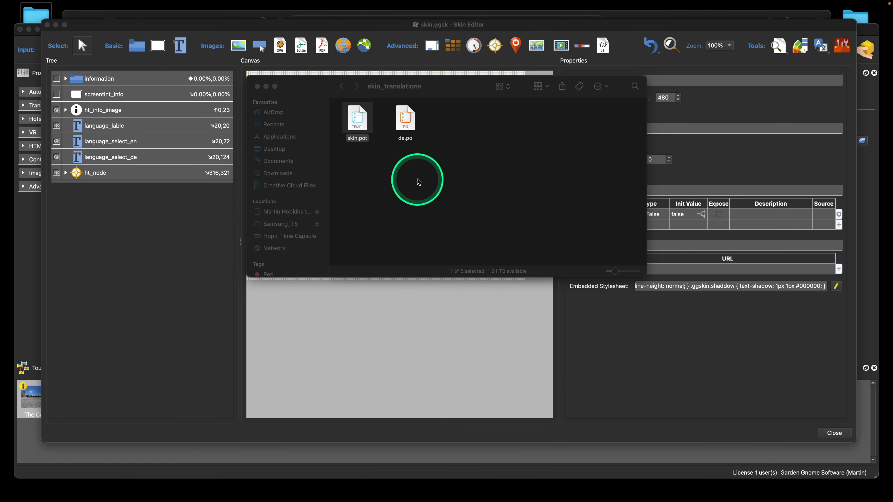
pyautogui.click(258, 87)
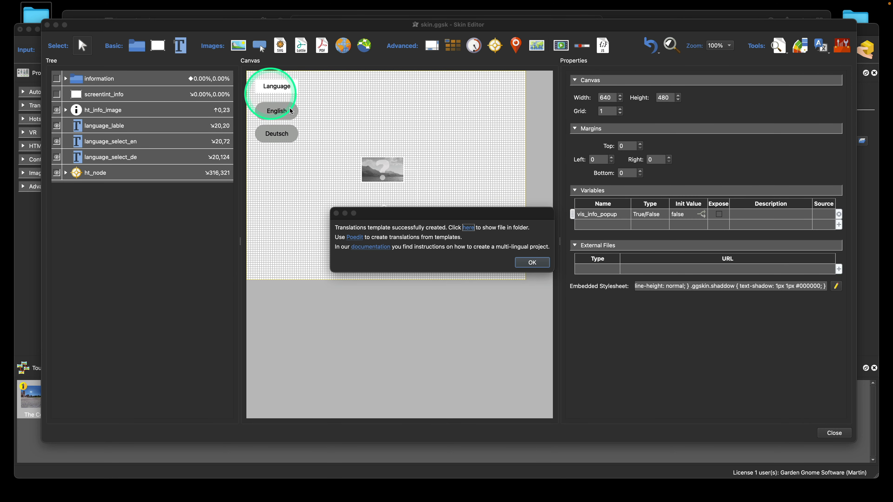
pyautogui.click(528, 263)
pyautogui.click(833, 434)
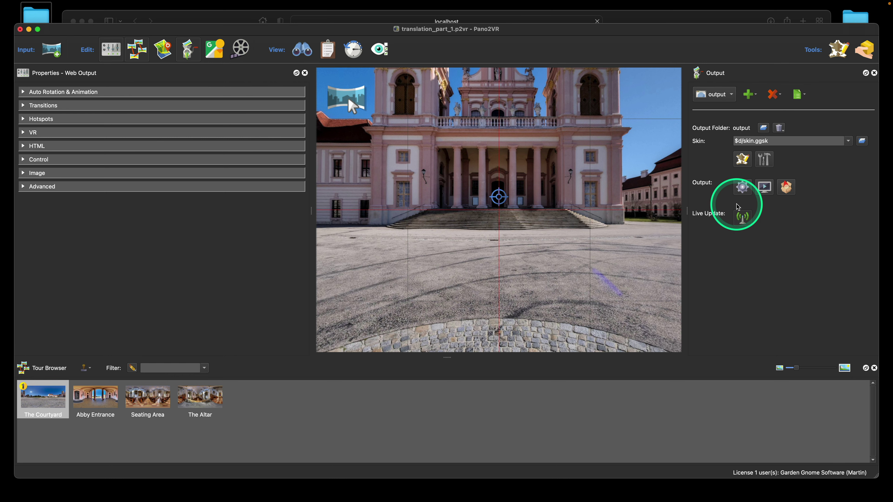
pyautogui.click(747, 160)
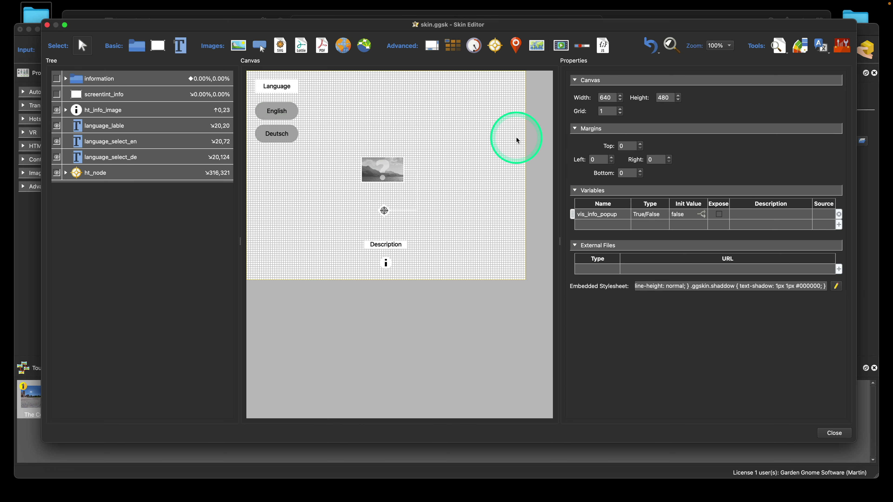
# Step: Bring up the project folder in Finder and examine the contents of its translations and skin_translations folders
pyautogui.click(866, 20)
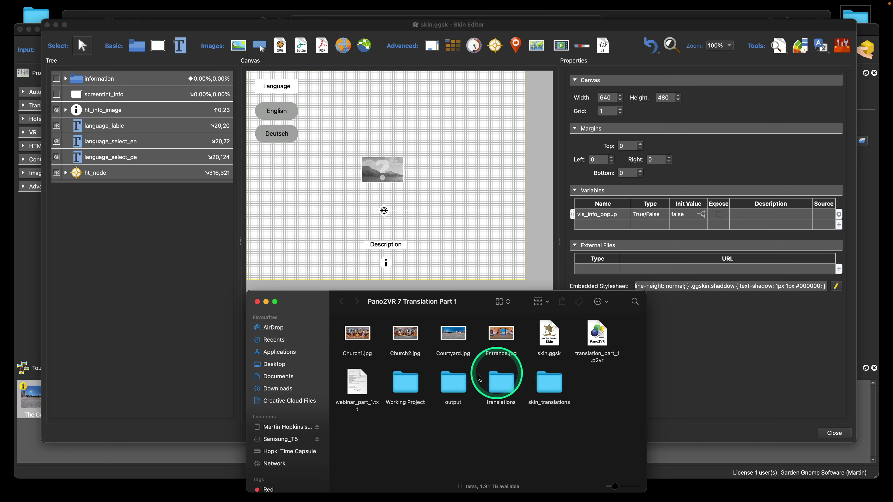
pyautogui.doubleClick(493, 384)
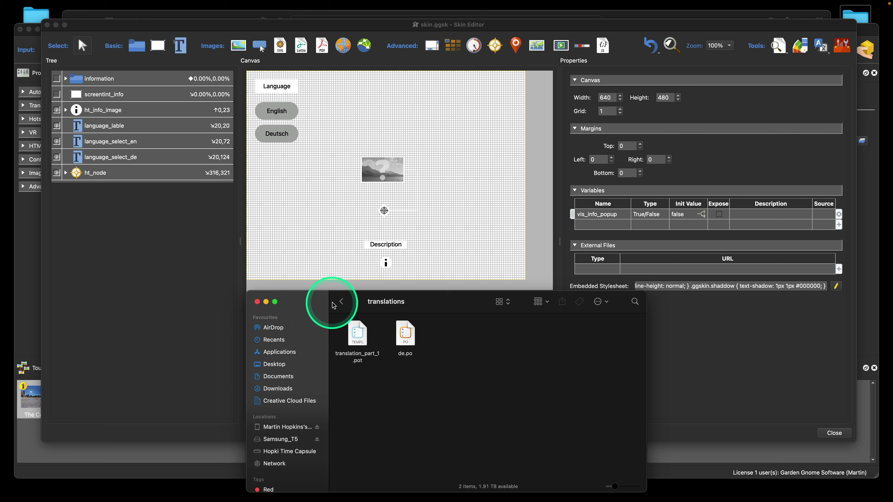
pyautogui.click(342, 304)
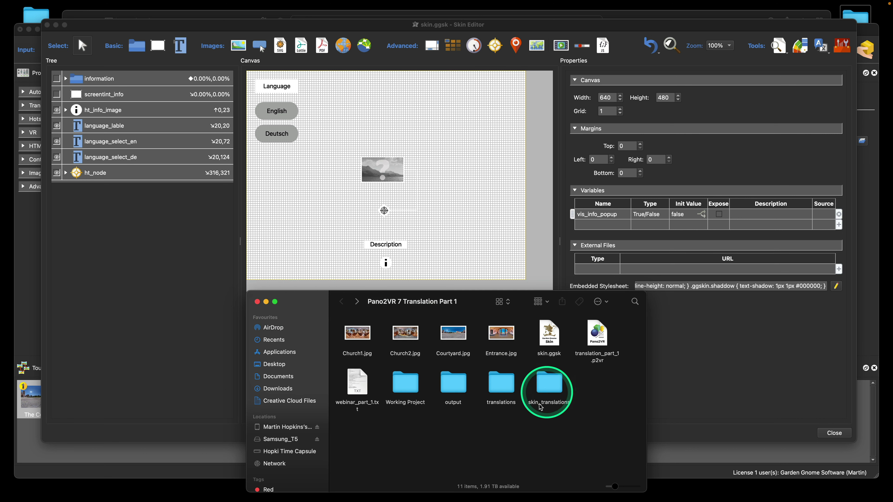
pyautogui.doubleClick(557, 390)
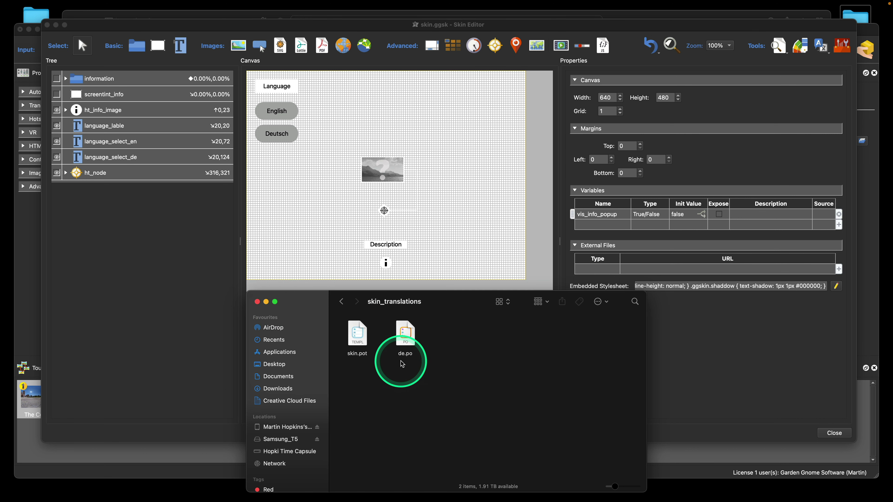
# Step: Open de.po from the skin_translations folder in Poedit to view the German skin entries, and close it
pyautogui.click(344, 305)
pyautogui.doubleClick(402, 331)
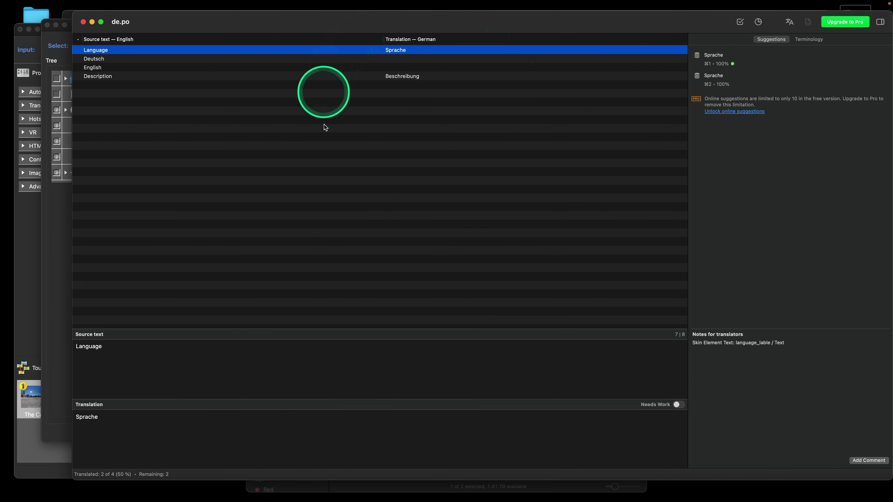
pyautogui.click(83, 22)
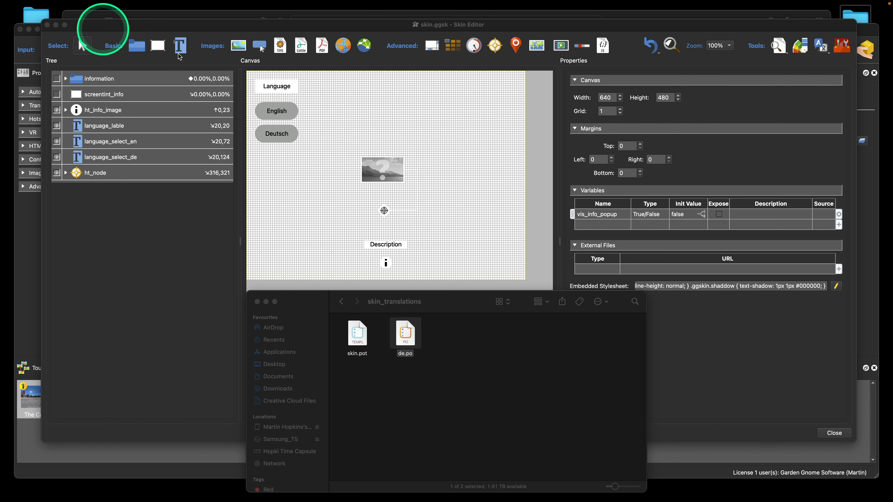
# Step: Go back to the project folder, close its Finder window and return to the Skin Editor
pyautogui.click(342, 303)
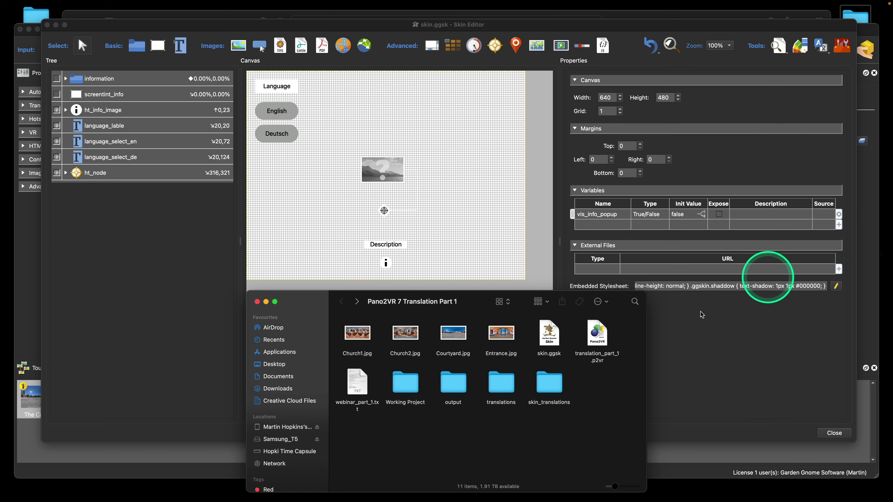
pyautogui.moveTo(311, 298)
pyautogui.mouseDown()
pyautogui.moveTo(288, 275)
pyautogui.moveTo(270, 227)
pyautogui.moveTo(273, 254)
pyautogui.moveTo(305, 295)
pyautogui.moveTo(309, 284)
pyautogui.mouseUp()
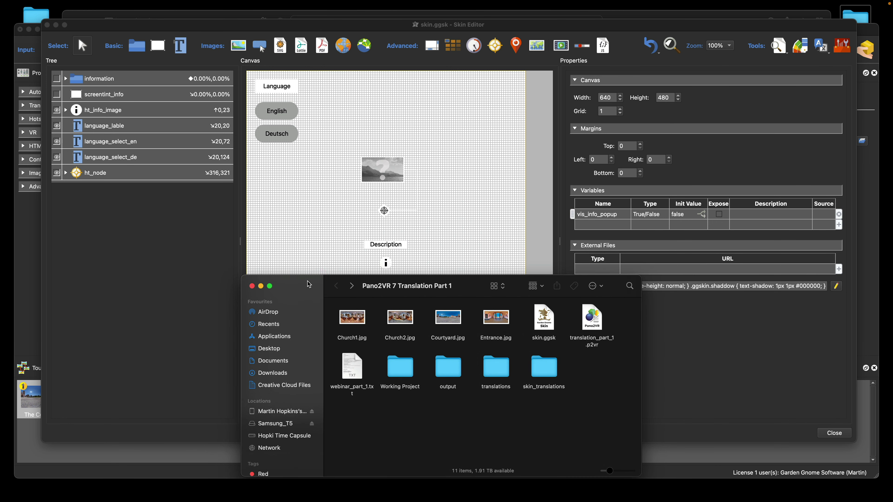
pyautogui.moveTo(308, 285); pyautogui.dragTo(308, 249)
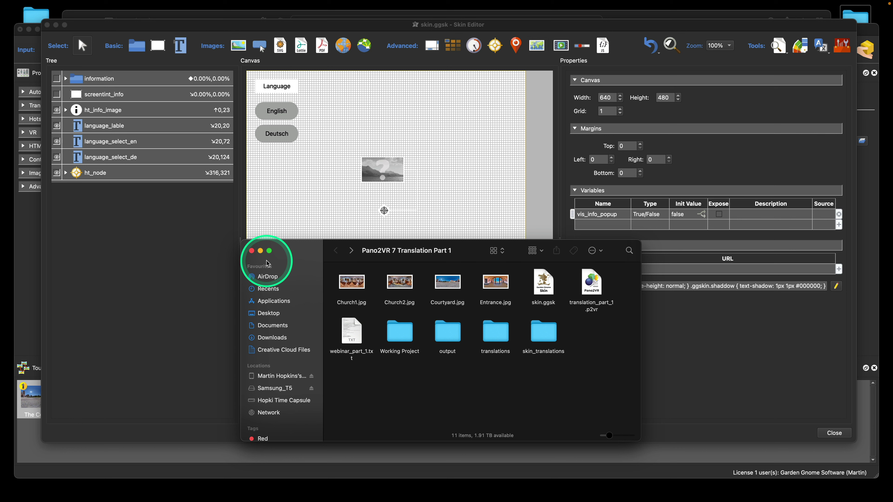
pyautogui.click(251, 250)
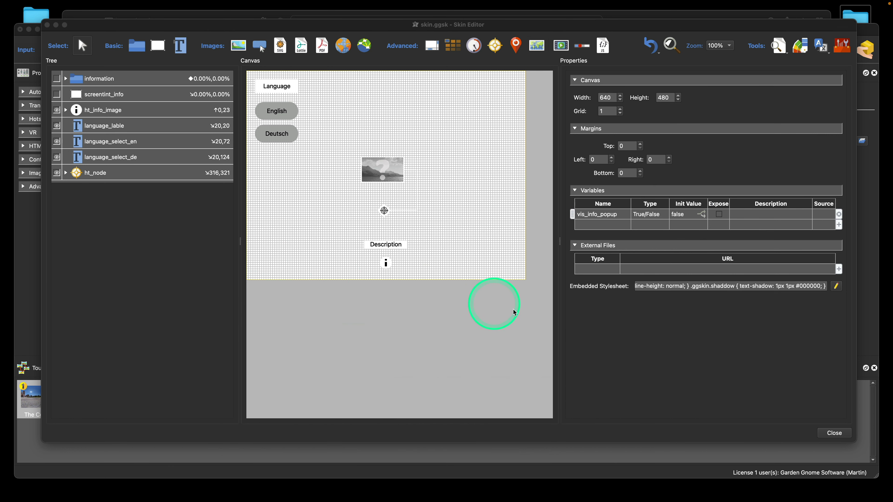
pyautogui.click(459, 210)
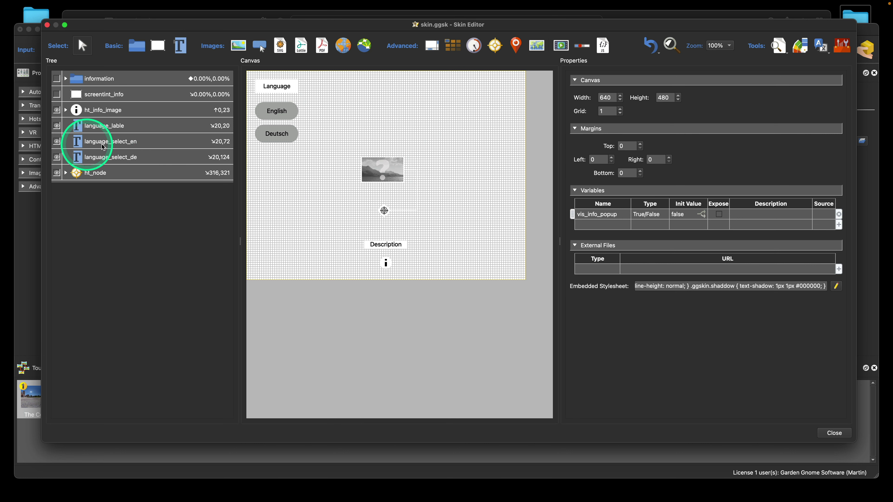
# Step: Start a new action on the language_select_en text element with Mouse Click as source and Player Settings as action
pyautogui.click(138, 144)
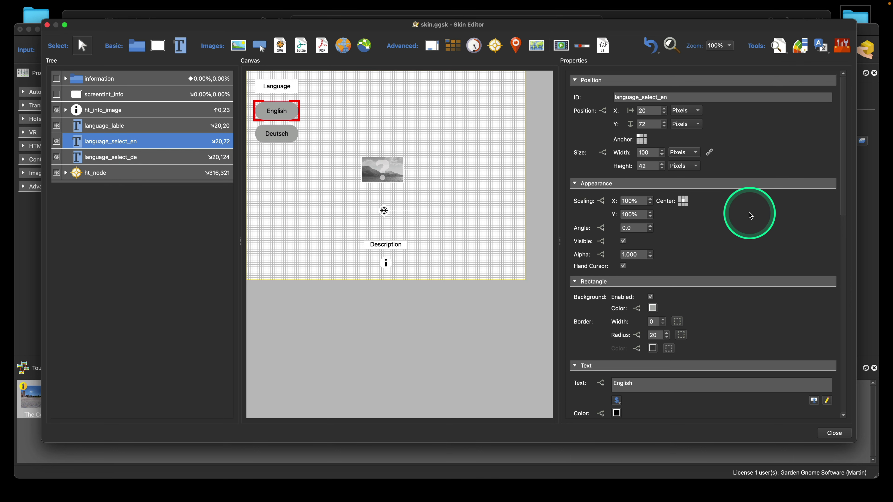
pyautogui.scroll(-10, 751, 214)
pyautogui.scroll(-8, 751, 215)
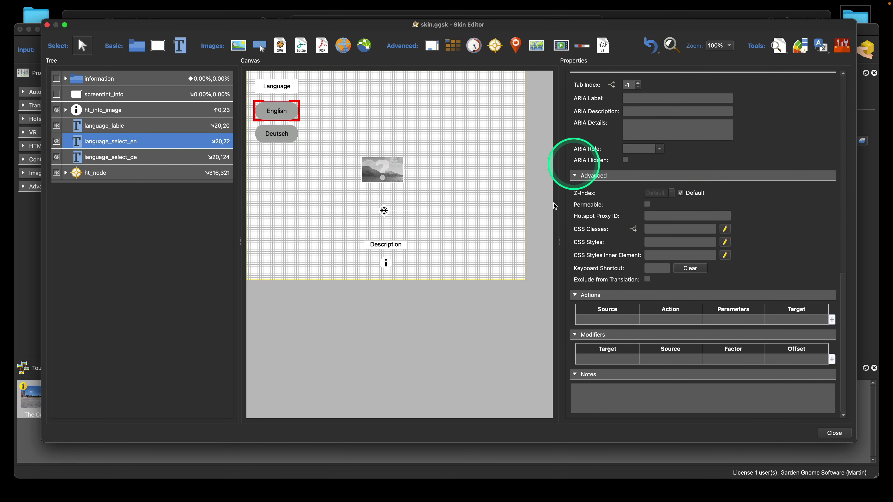
pyautogui.doubleClick(613, 322)
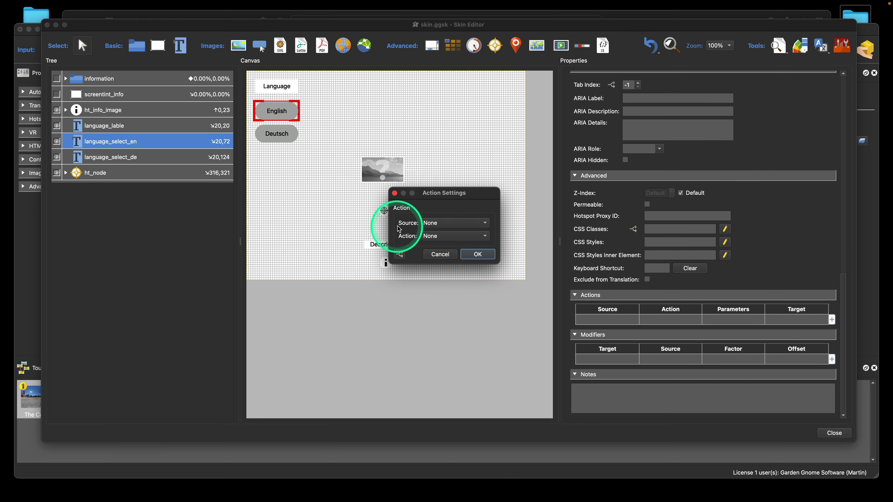
pyautogui.click(443, 222)
pyautogui.click(436, 232)
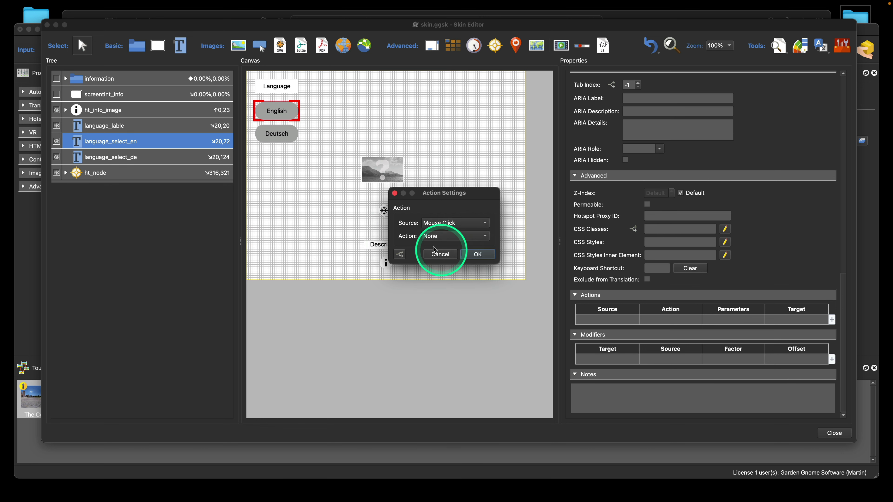
pyautogui.click(438, 236)
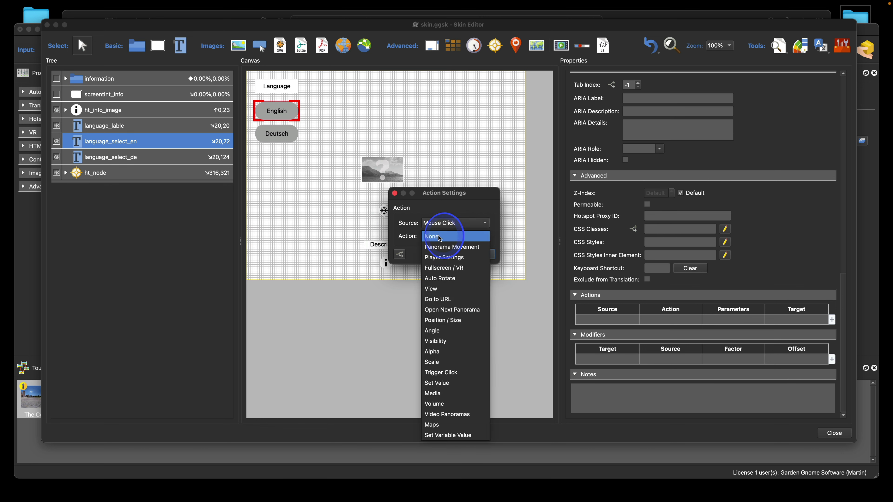
pyautogui.click(442, 258)
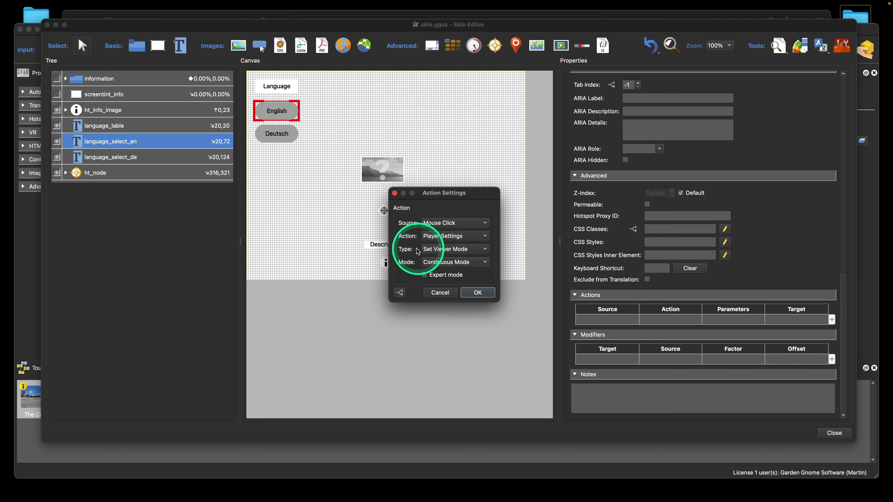
# Step: Set the action type to Set Language with English <Main> as the language, and confirm the action on language_select_en
pyautogui.click(447, 249)
pyautogui.click(457, 313)
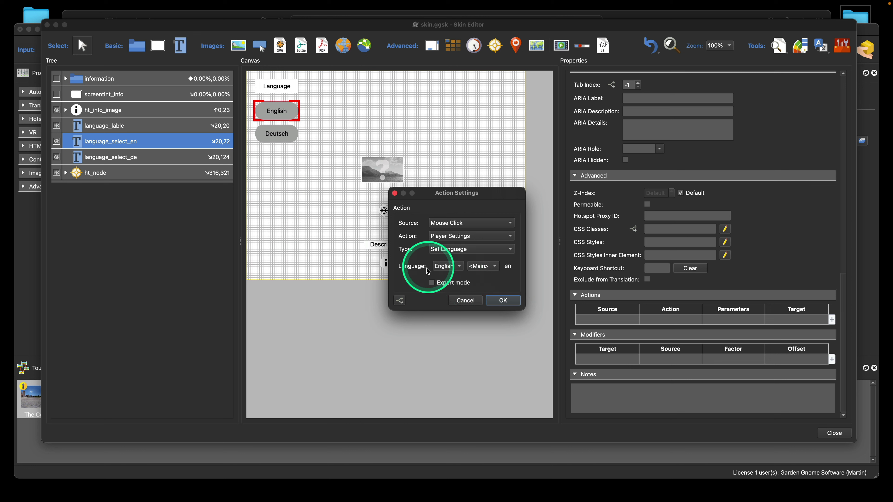
pyautogui.click(461, 269)
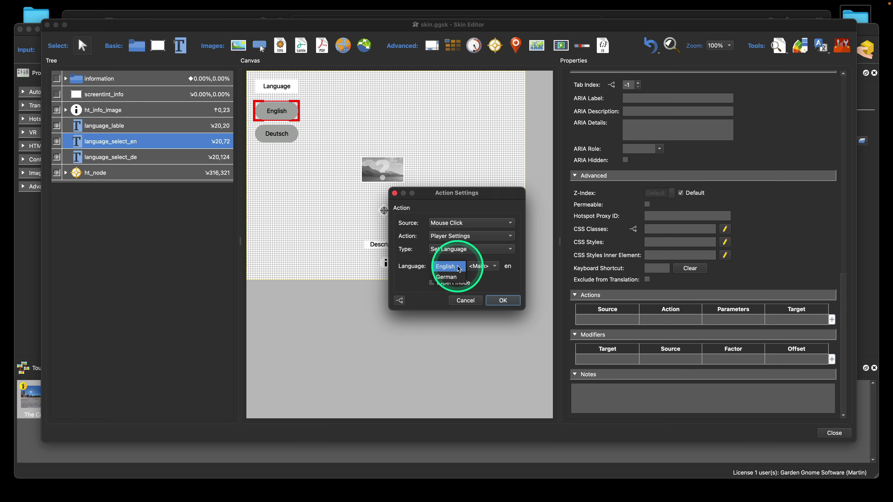
pyautogui.click(444, 270)
pyautogui.click(458, 269)
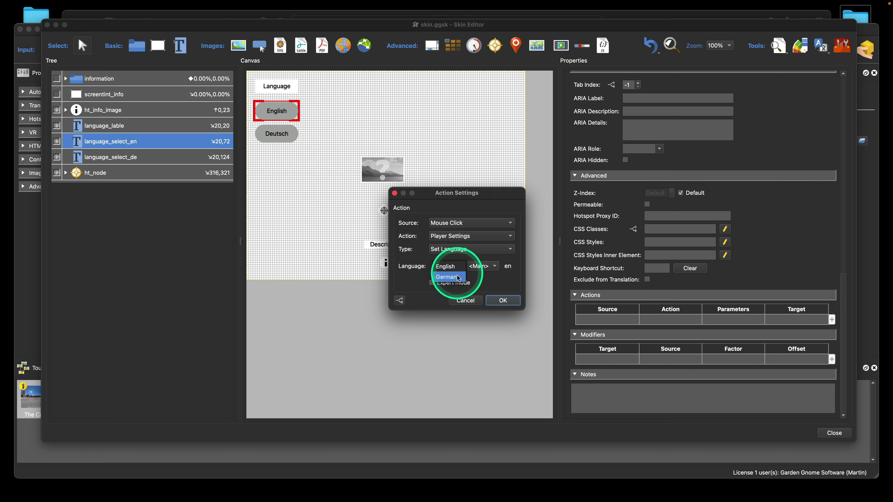
pyautogui.click(458, 268)
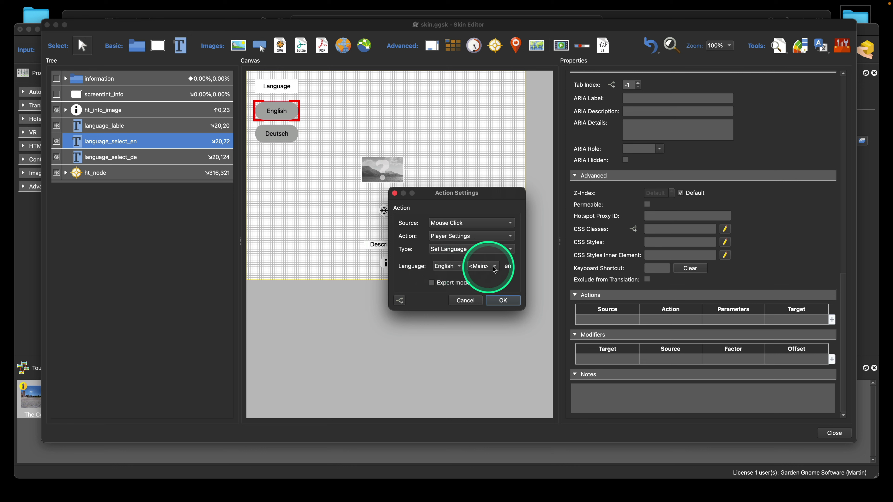
pyautogui.click(503, 301)
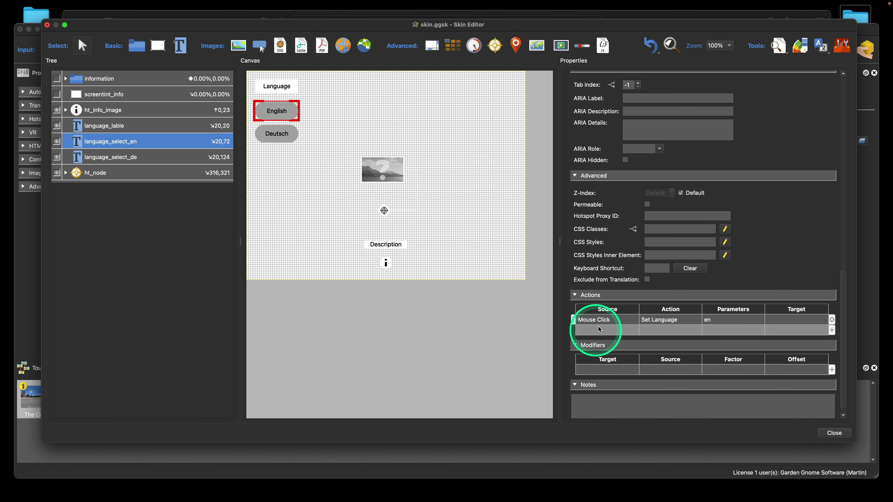
# Step: Copy the Set Language action from language_select_en and paste it onto the language_select_de text element
pyautogui.click(604, 321)
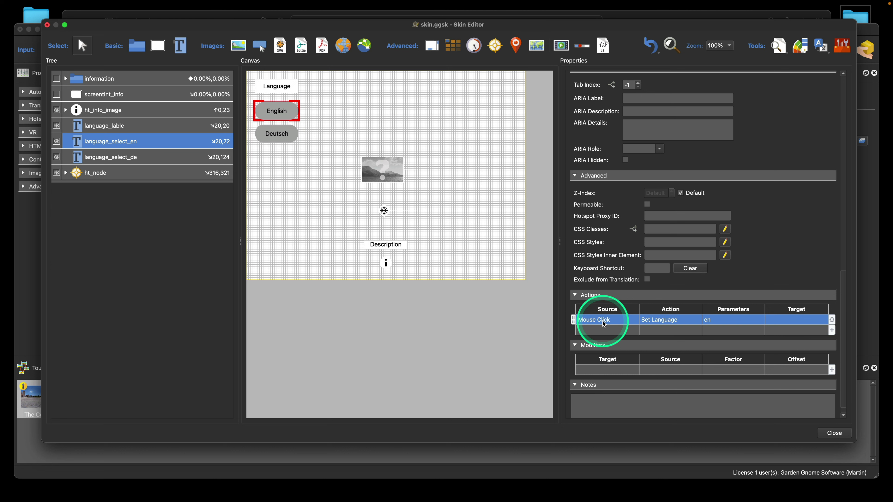
pyautogui.press('super+c')
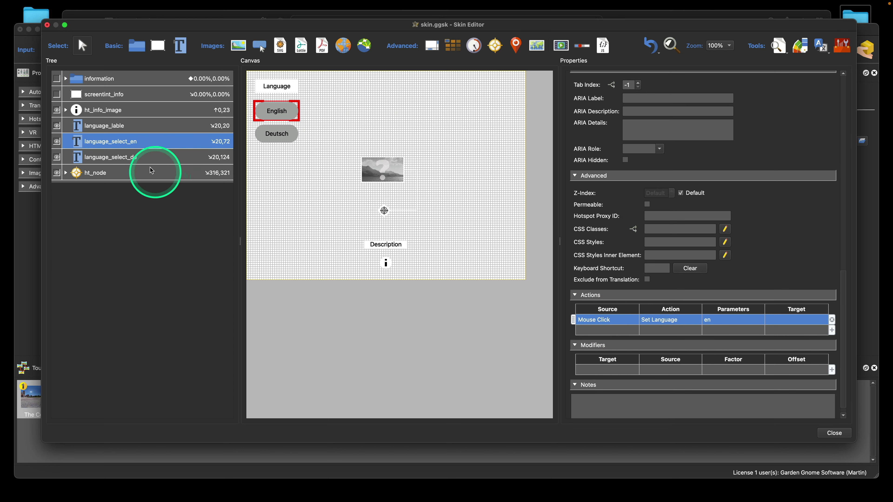
pyautogui.click(135, 158)
pyautogui.scroll(-15, 738, 350)
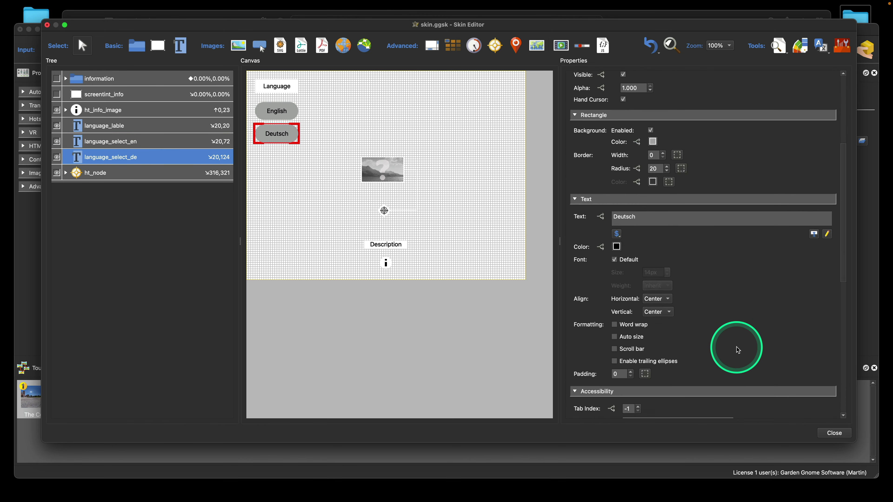
pyautogui.press('super+v')
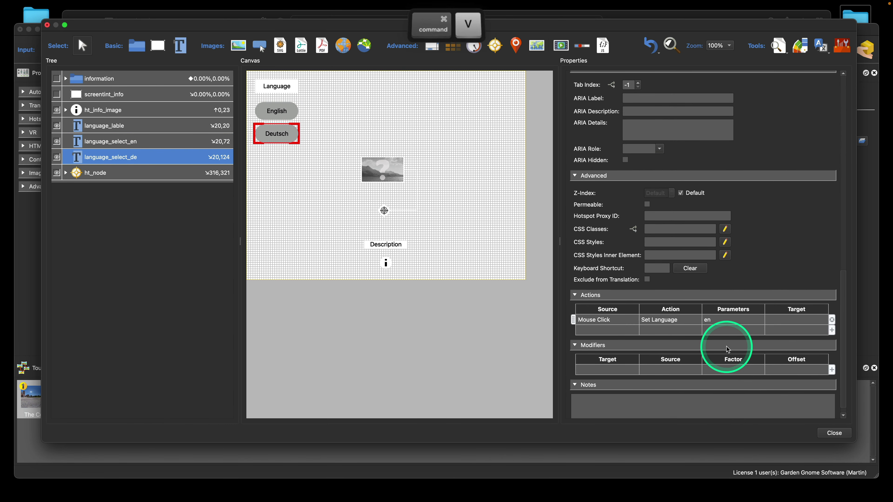
# Step: Close the Skin Editor with the skin changes saved, and regenerate the web output, overwriting pano.xml
pyautogui.click(416, 28)
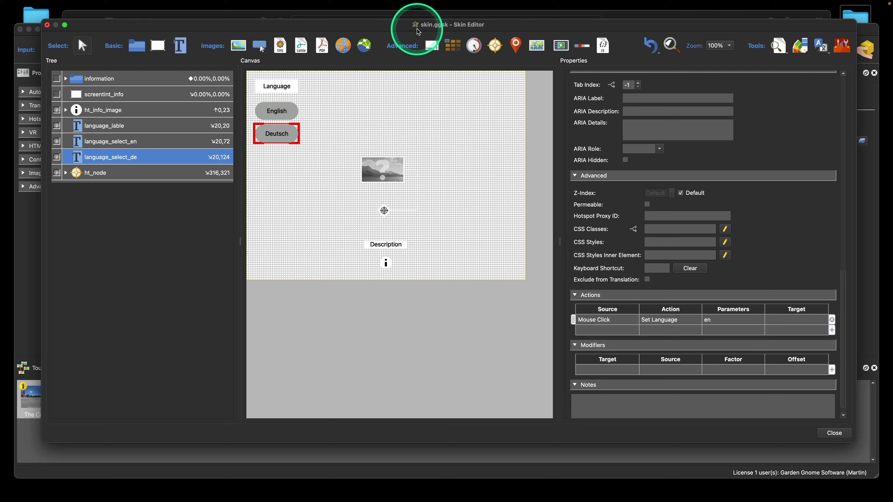
pyautogui.press('super')
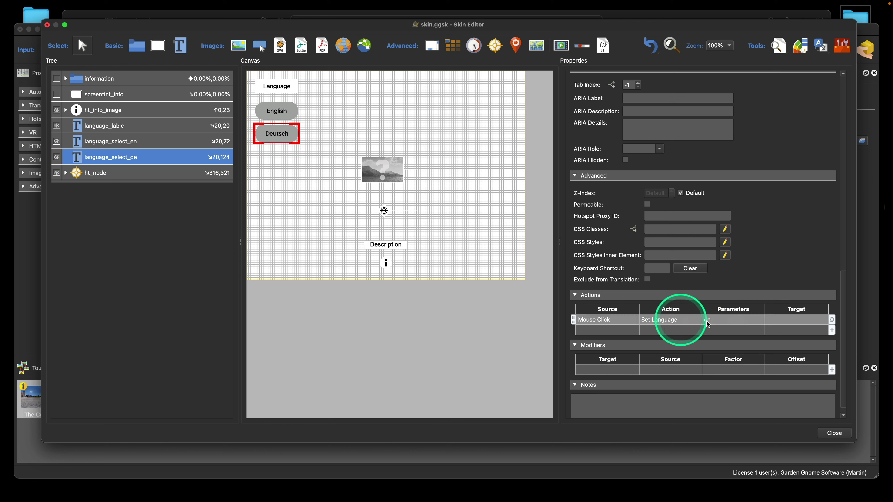
pyautogui.click(840, 434)
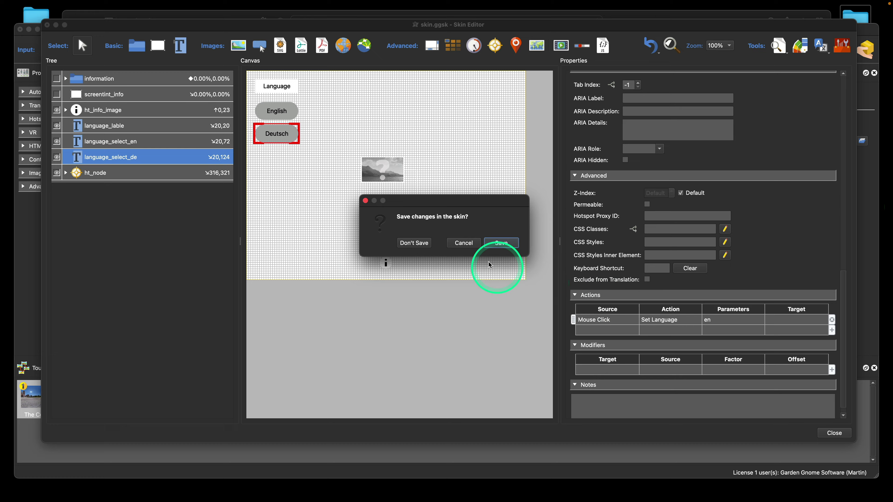
pyautogui.click(508, 244)
pyautogui.click(743, 190)
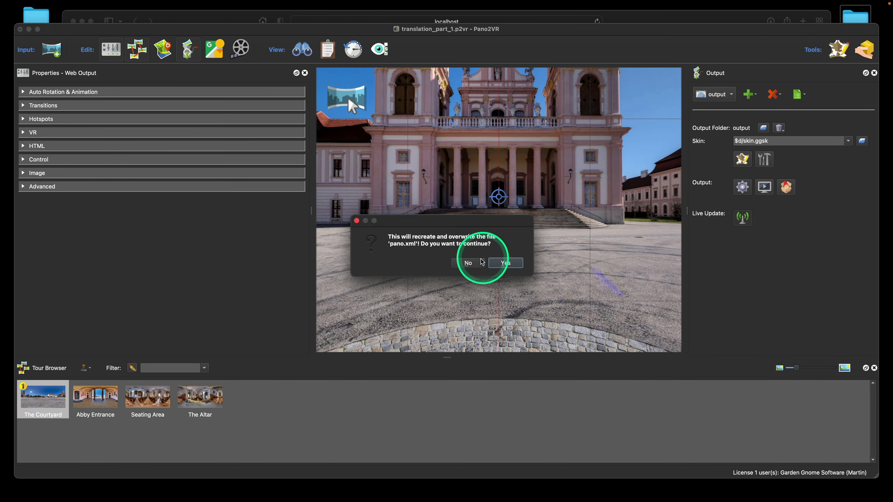
pyautogui.click(508, 262)
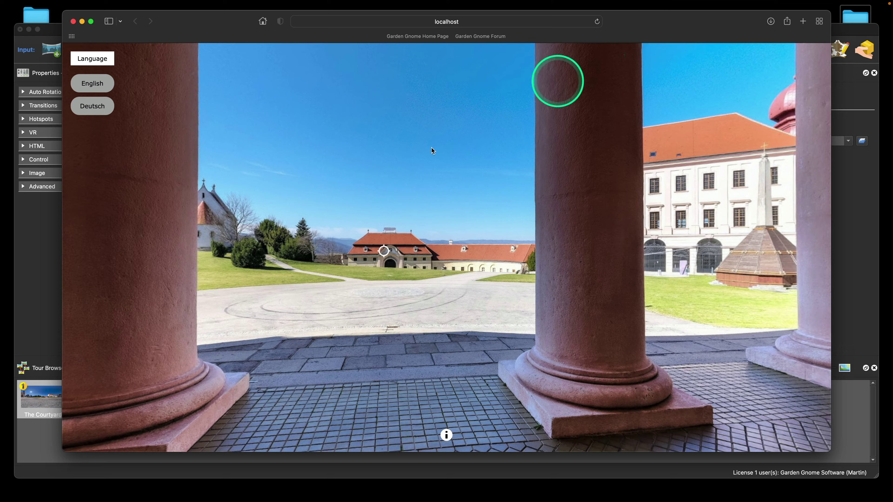
# Step: Look around the Abby Entrance panorama in the browser, check its courtyard hotspot, and reload the tour
pyautogui.moveTo(433, 150); pyautogui.dragTo(373, 184)
pyautogui.moveTo(456, 251)
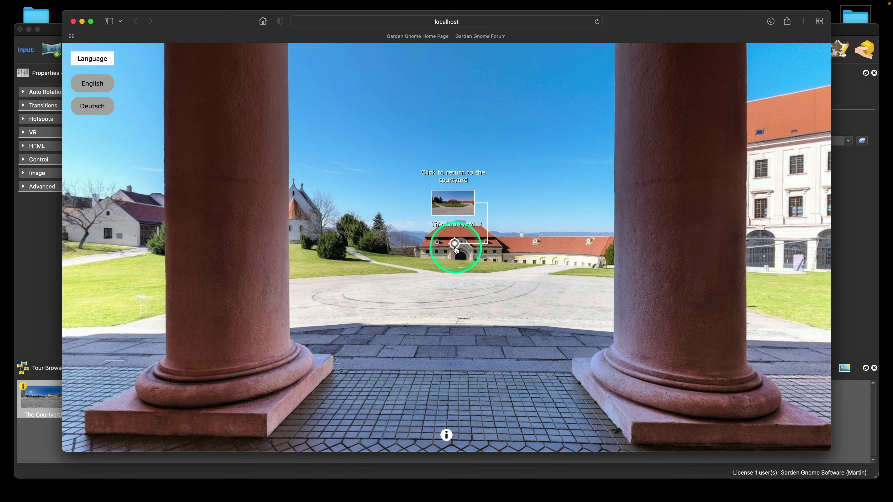
pyautogui.click(597, 21)
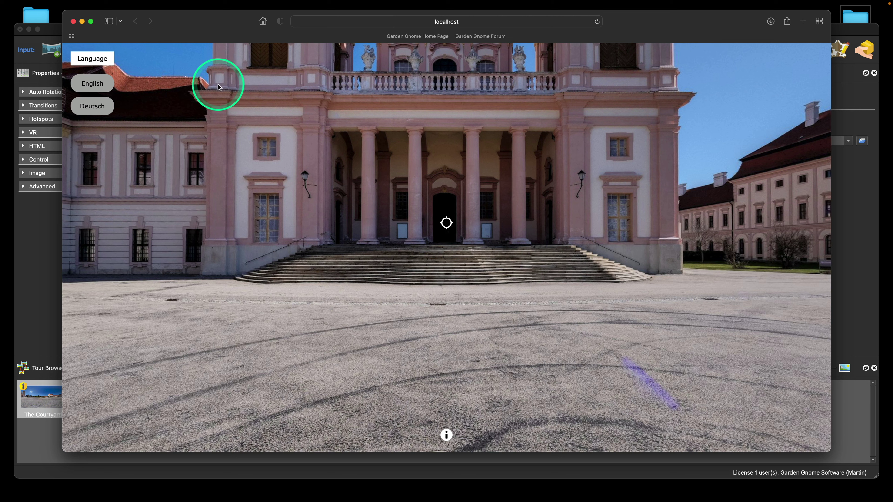
# Step: Test the Deutsch button against the tour's context menu and the entrance hotspot, and close the browser preview
pyautogui.rightClick(218, 85)
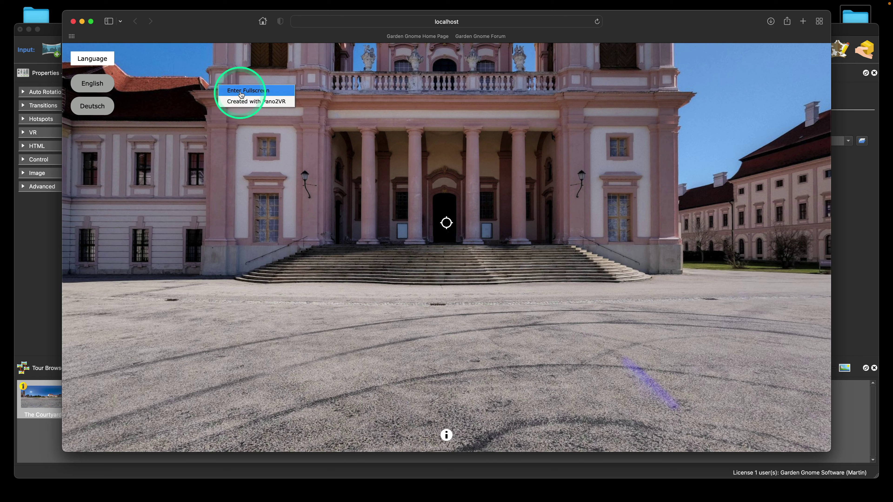
pyautogui.click(126, 110)
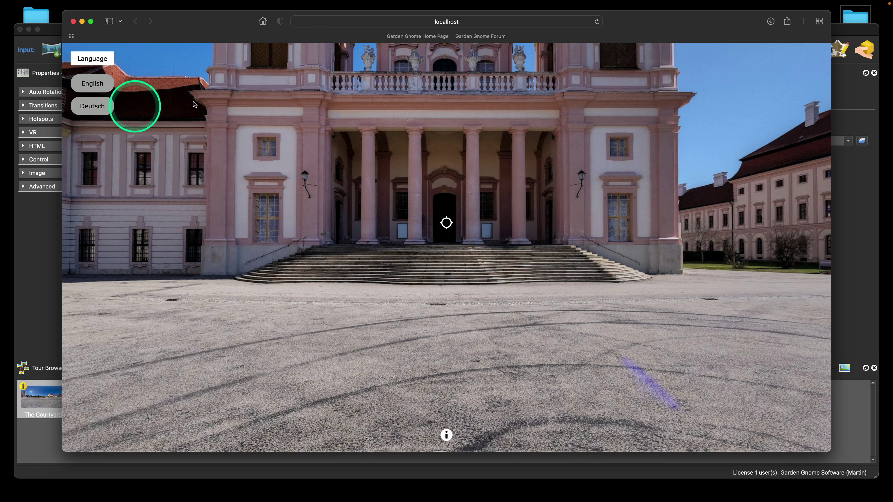
pyautogui.rightClick(239, 92)
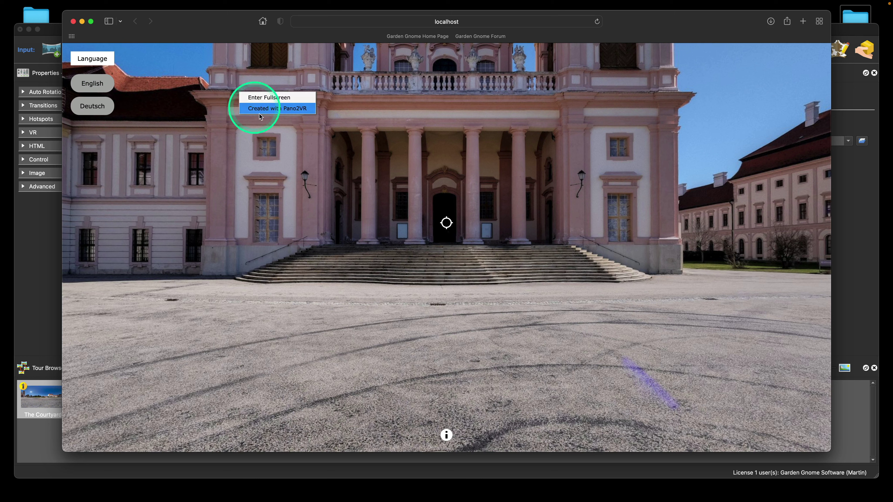
pyautogui.click(92, 105)
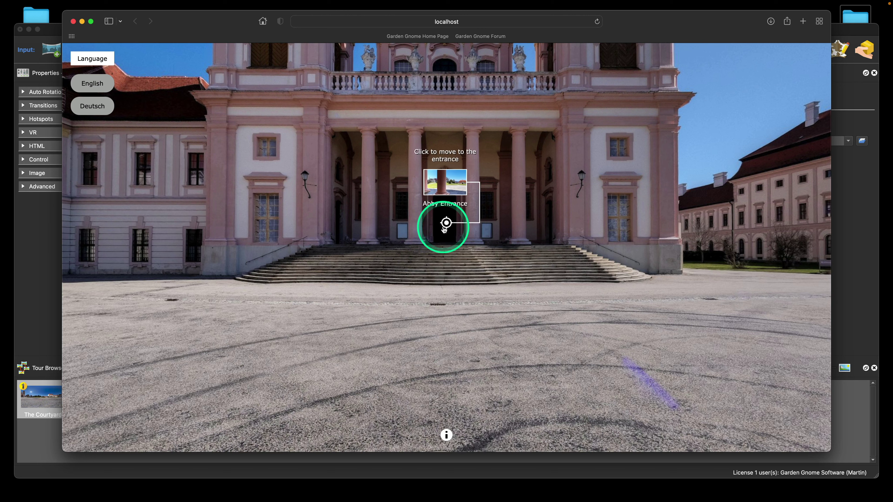
pyautogui.click(73, 21)
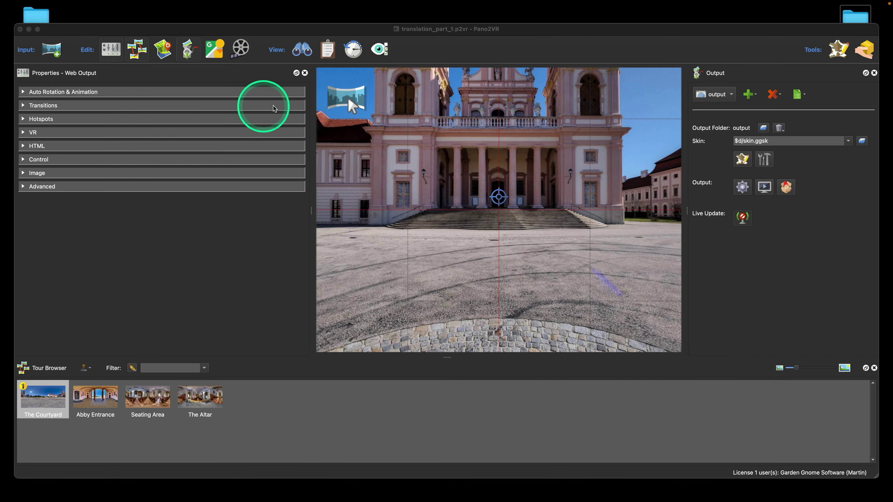
# Step: Check the project's translation list in Pano2VR and regenerate the web output, overwriting pano.xml
pyautogui.click(363, 240)
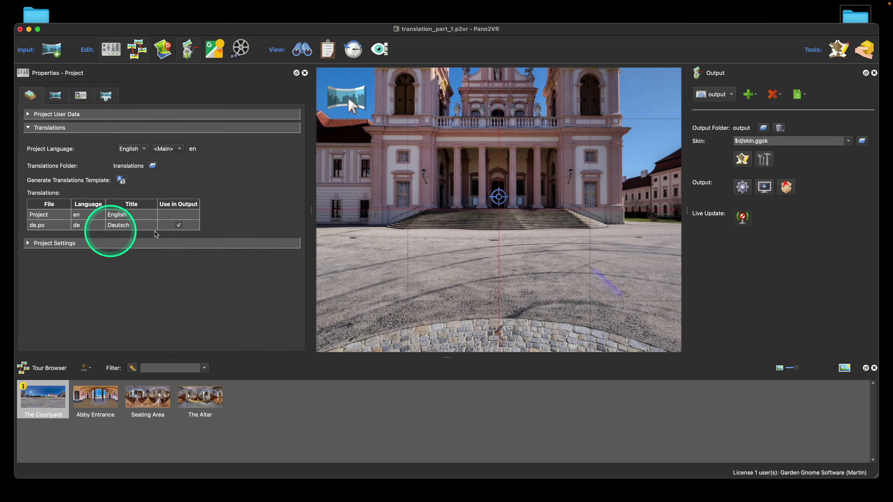
pyautogui.click(742, 187)
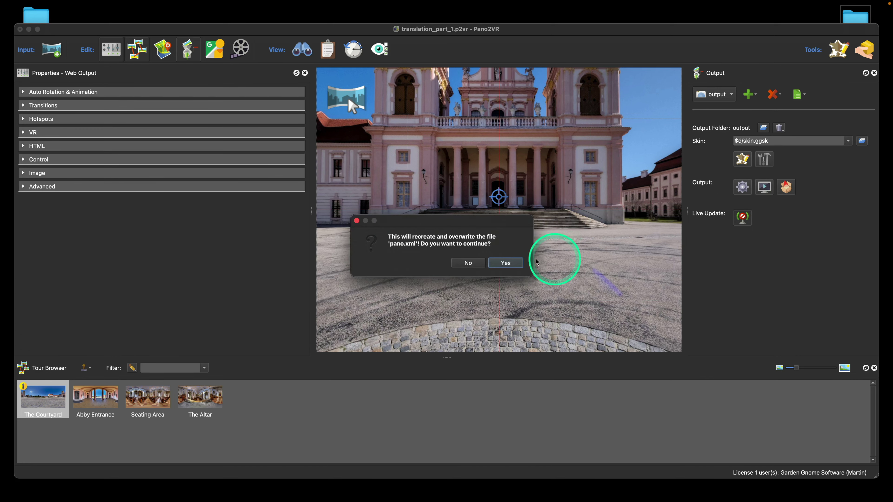
pyautogui.click(510, 262)
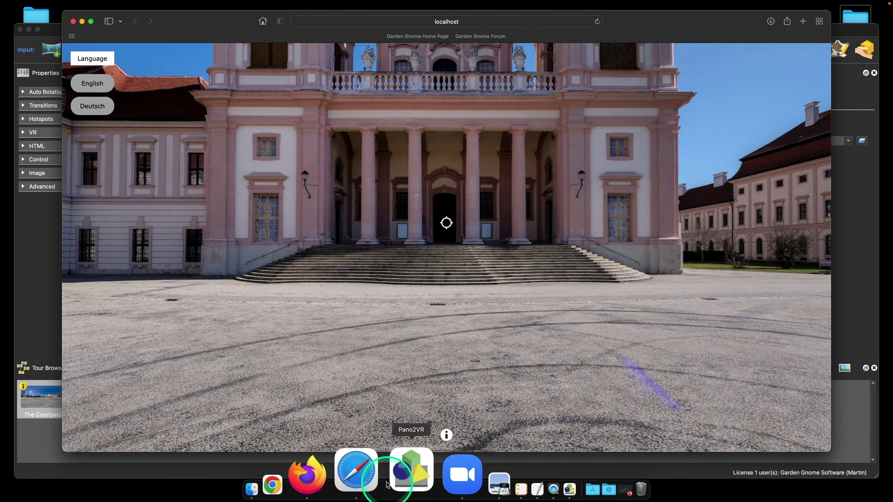
# Step: Empty Safari's caches and reload the tour preview
pyautogui.click(378, 478)
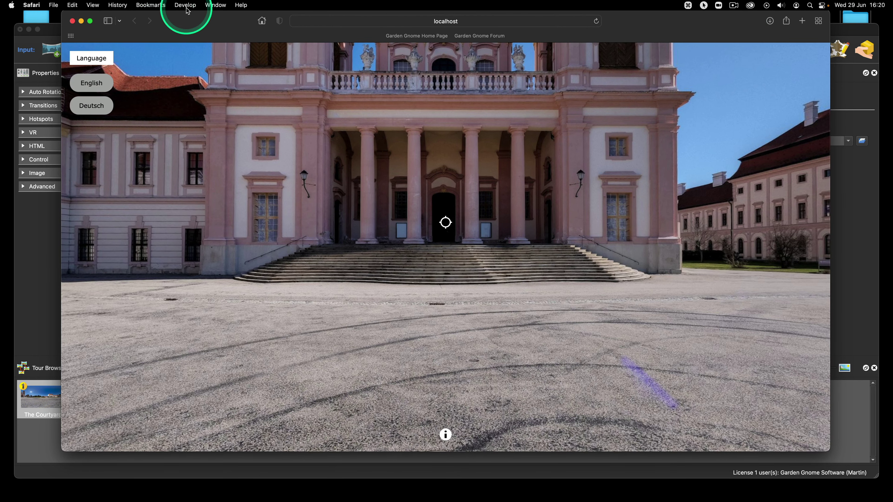
pyautogui.click(184, 4)
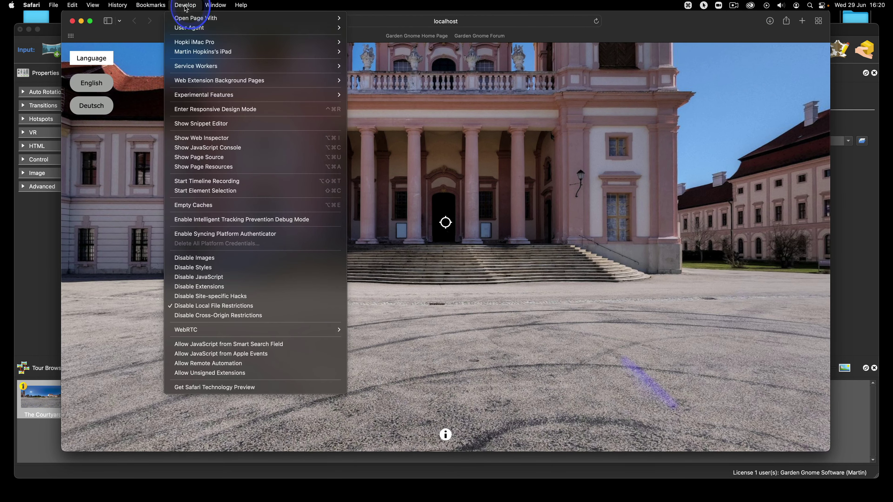
pyautogui.click(194, 205)
pyautogui.click(596, 21)
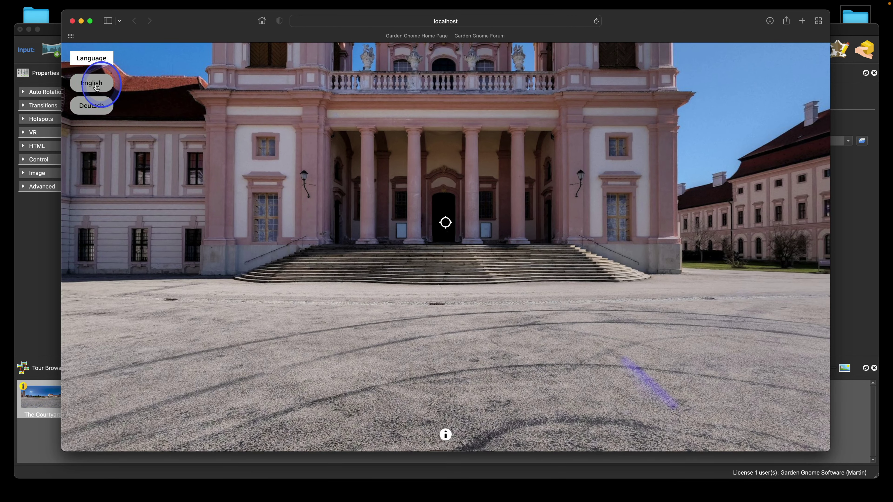
# Step: Test the Deutsch button again on the courtyard's entrance hotspot, close the preview and return to Pano2VR
pyautogui.click(92, 104)
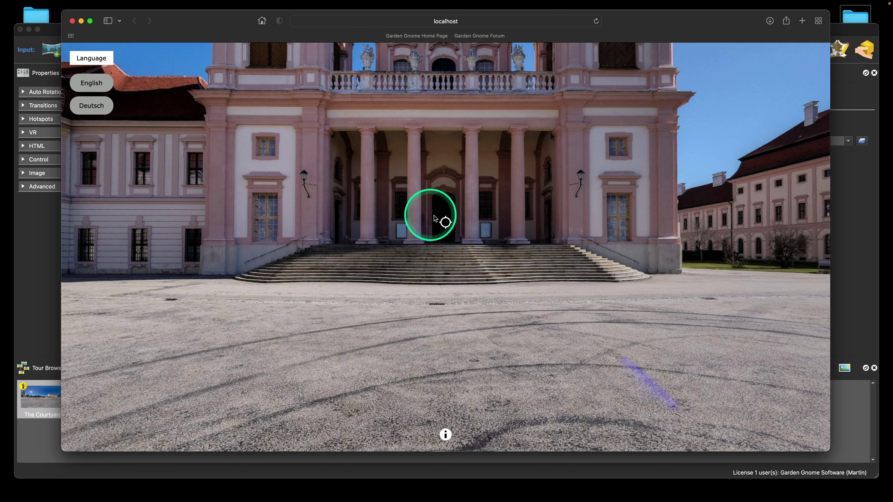
pyautogui.moveTo(444, 222)
pyautogui.click(72, 20)
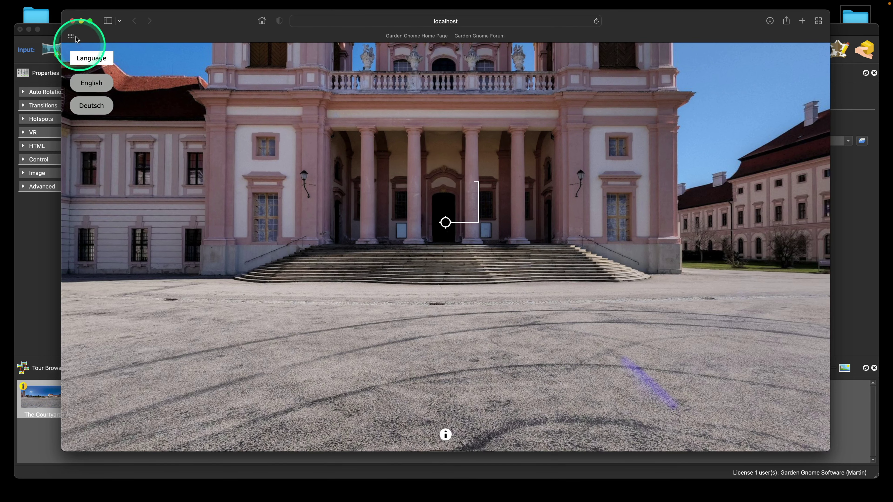
pyautogui.click(392, 134)
pyautogui.click(563, 172)
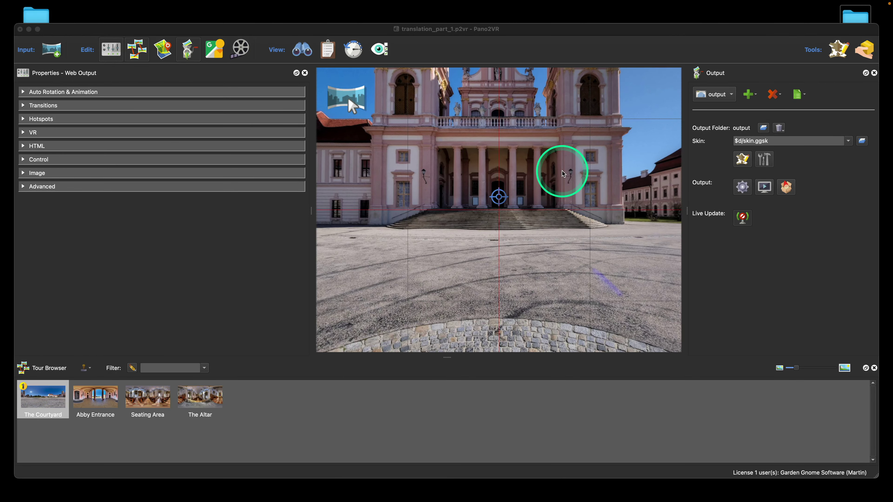
# Step: Examine the action on language_select_en in the Skin Editor, close it and bring up the project's translation settings
pyautogui.click(742, 159)
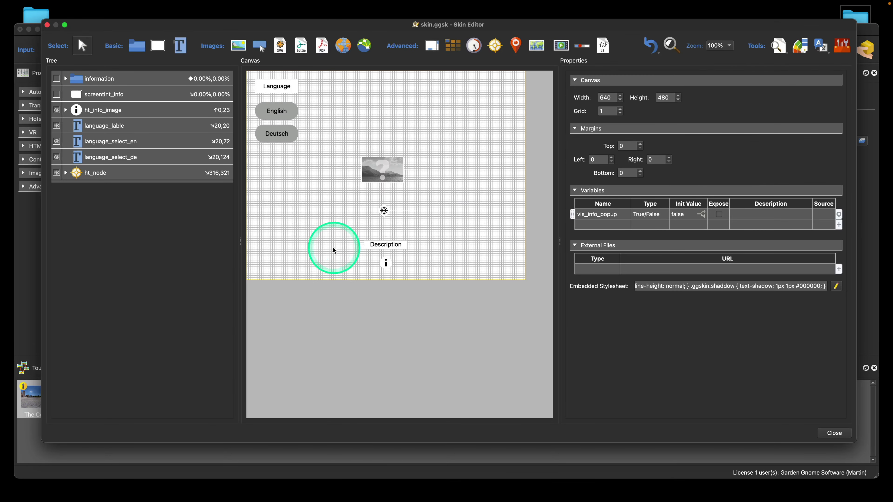
pyautogui.click(128, 146)
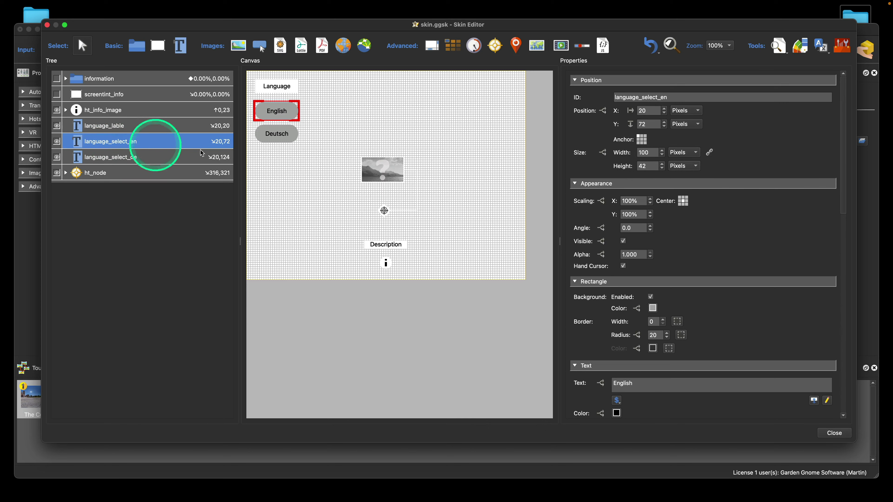
pyautogui.scroll(-8, 762, 310)
pyautogui.scroll(-10, 762, 310)
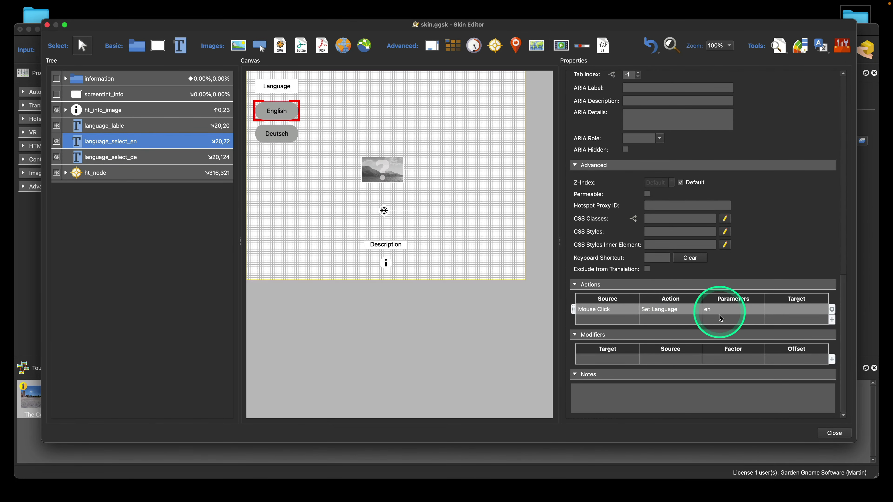
pyautogui.click(832, 435)
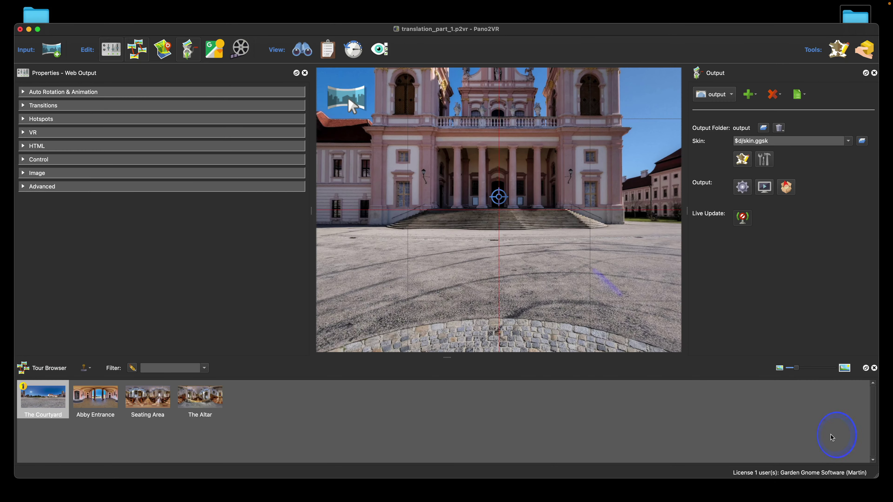
pyautogui.click(588, 315)
pyautogui.click(425, 262)
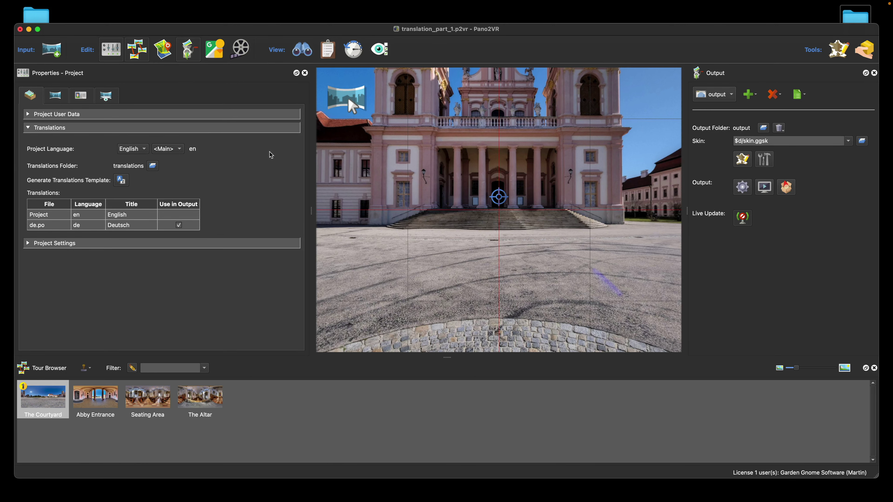
# Step: Change the language_select_de button's Set Language action to German in the Skin Editor and close the editor
pyautogui.click(742, 161)
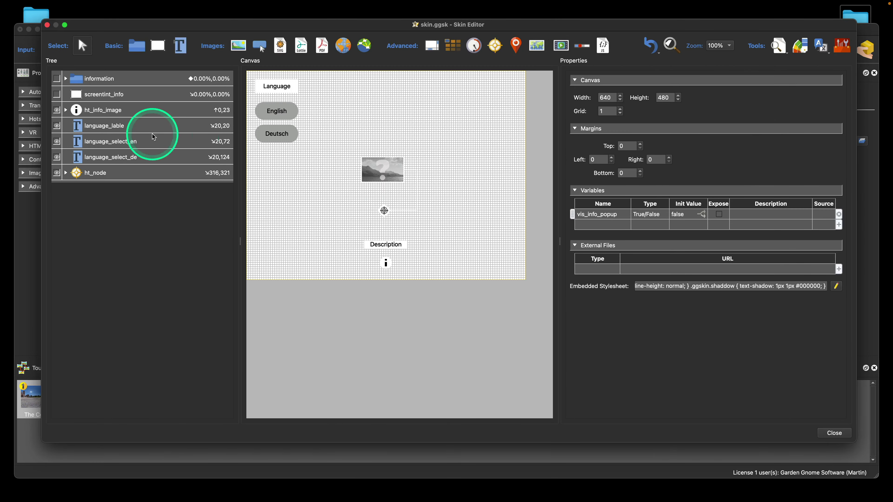
pyautogui.click(145, 159)
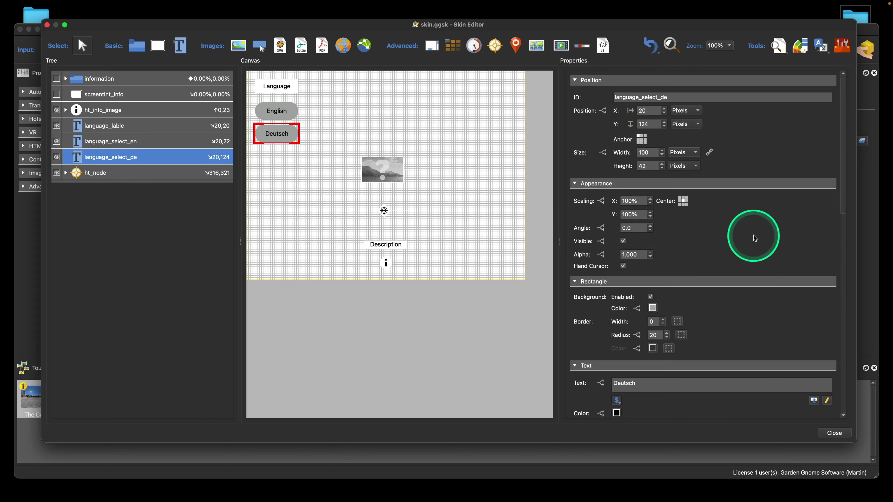
pyautogui.scroll(-10, 754, 235)
pyautogui.scroll(-5, 755, 238)
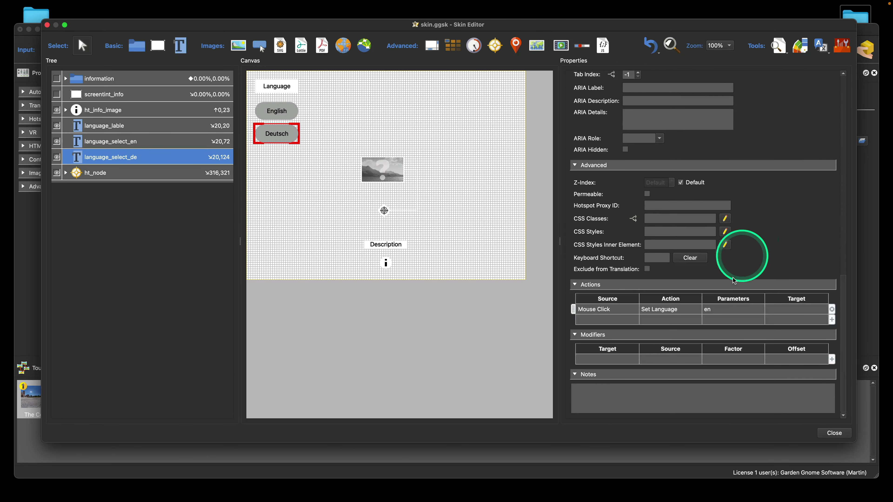
pyautogui.doubleClick(728, 309)
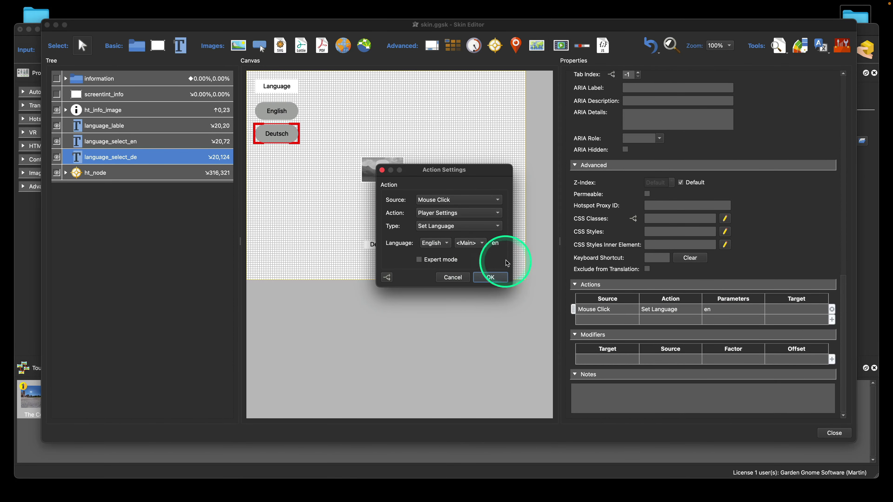
pyautogui.click(438, 248)
pyautogui.click(433, 256)
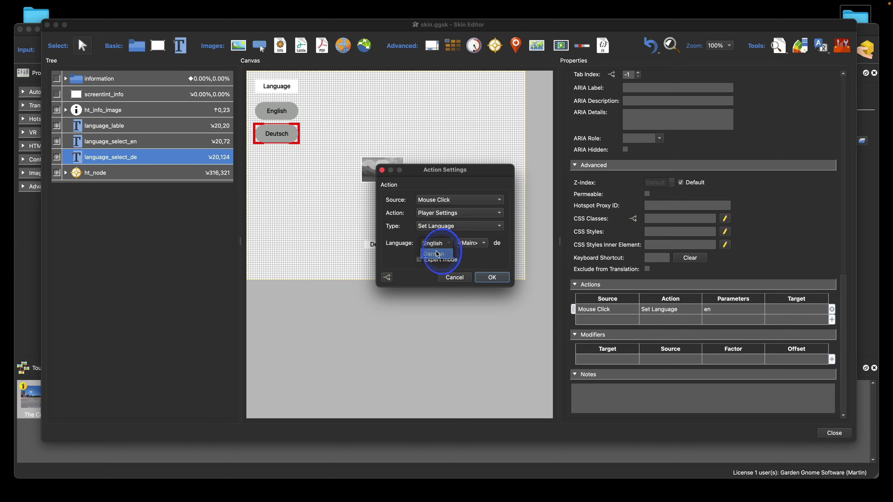
pyautogui.click(492, 278)
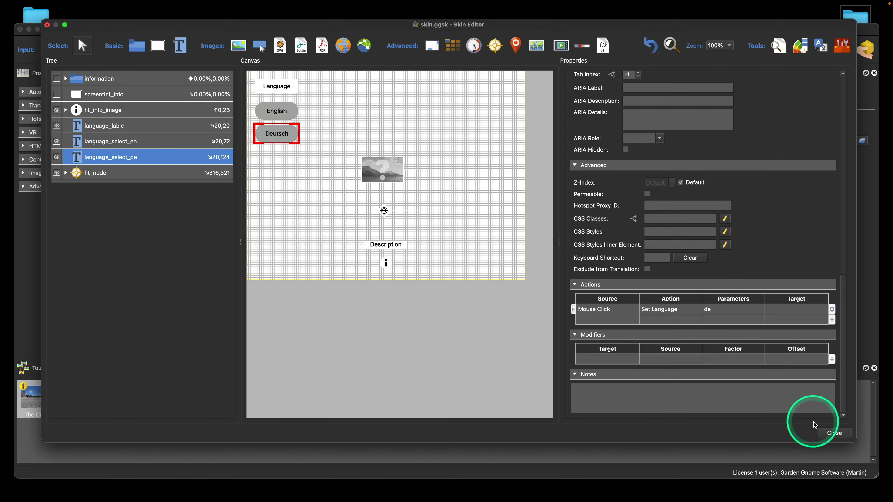
pyautogui.click(835, 433)
pyautogui.click(524, 243)
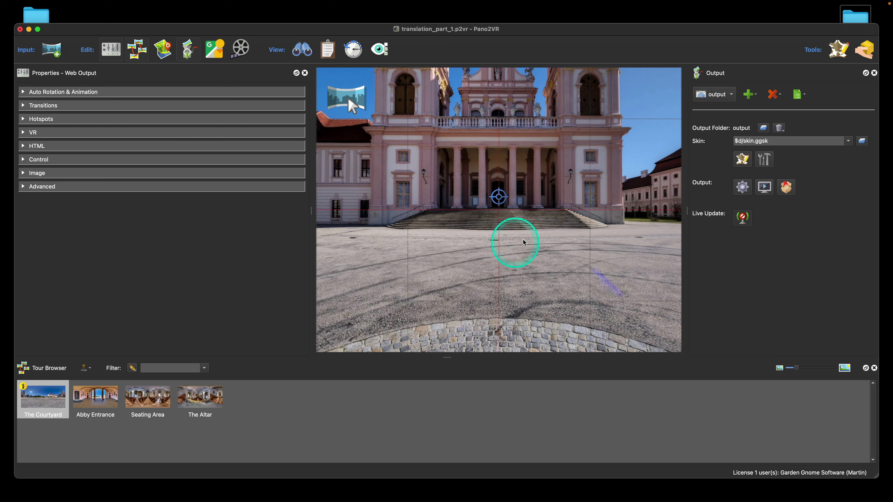
# Step: Regenerate the web output and test the Deutsch button in the tour preview, including the viewer's context menu
pyautogui.click(742, 189)
pyautogui.click(508, 262)
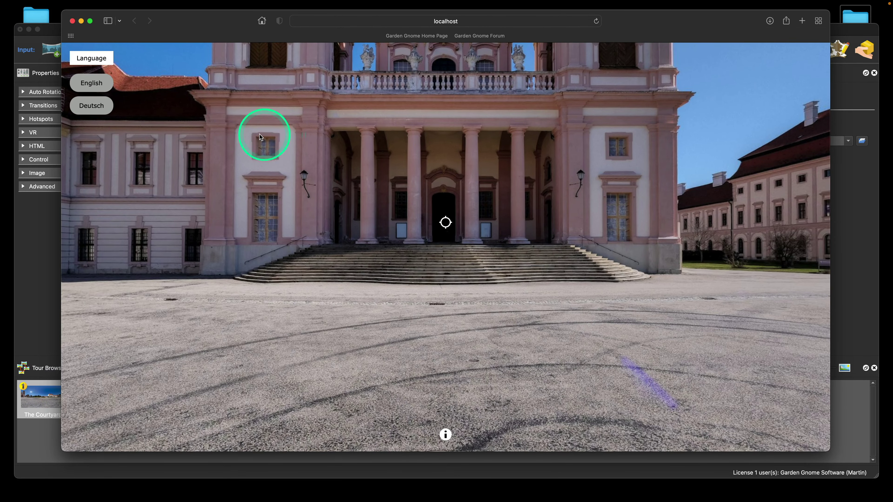
pyautogui.click(90, 110)
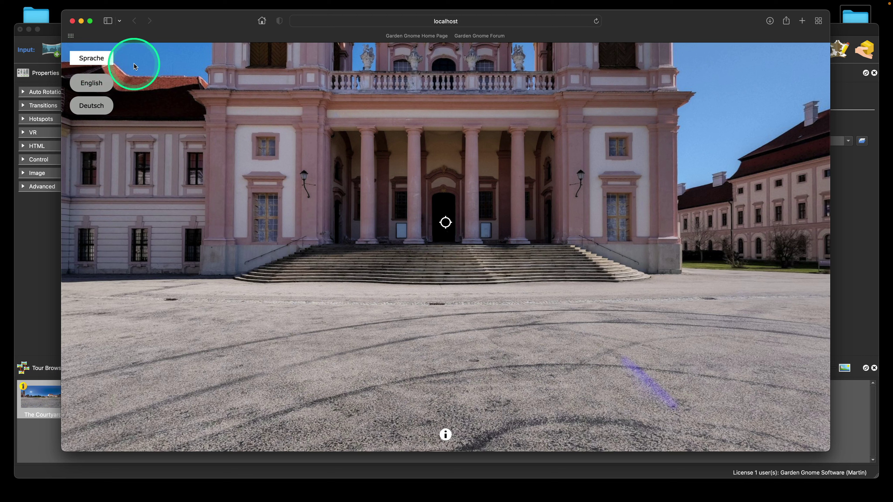
pyautogui.rightClick(196, 77)
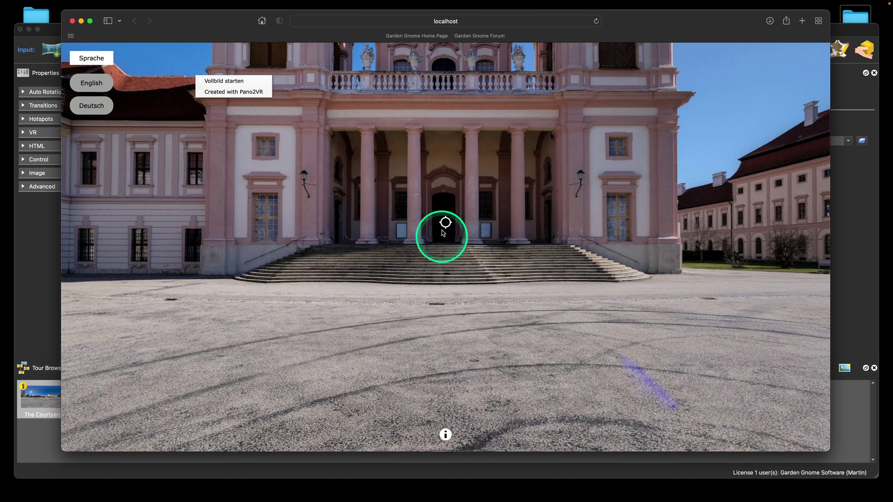
# Step: Check the German texts on the courtyard and abbey entrance hotspots and in the information popup, and return to Pano2VR
pyautogui.moveTo(444, 229)
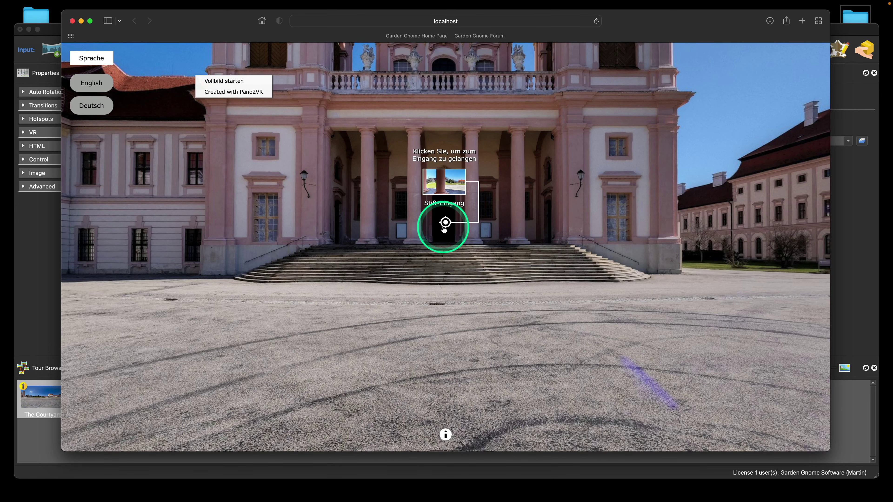
pyautogui.click(444, 229)
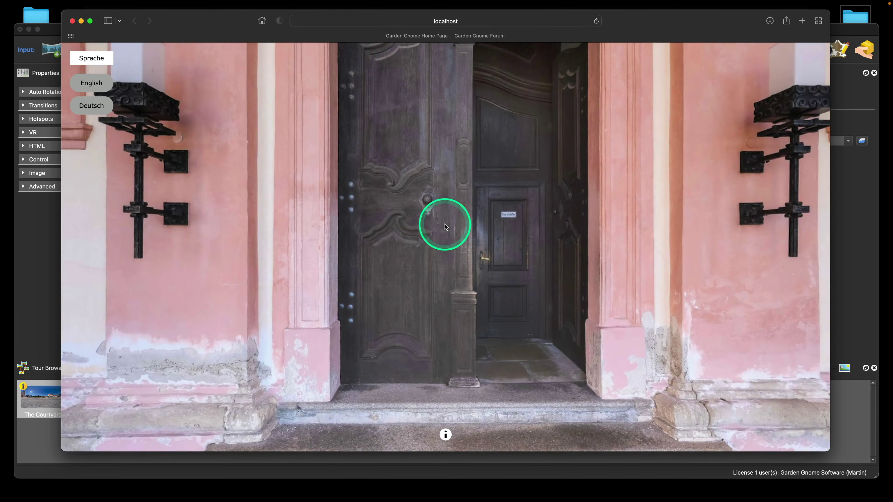
pyautogui.moveTo(472, 246)
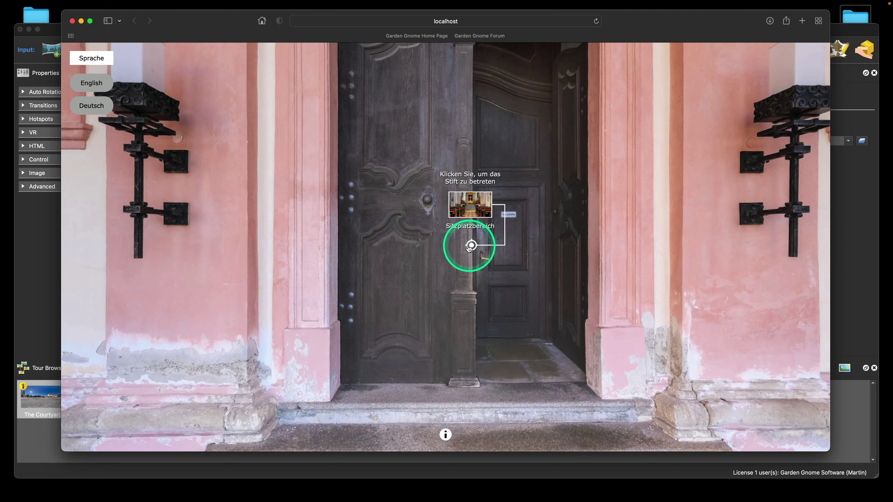
pyautogui.moveTo(470, 248); pyautogui.dragTo(418, 263)
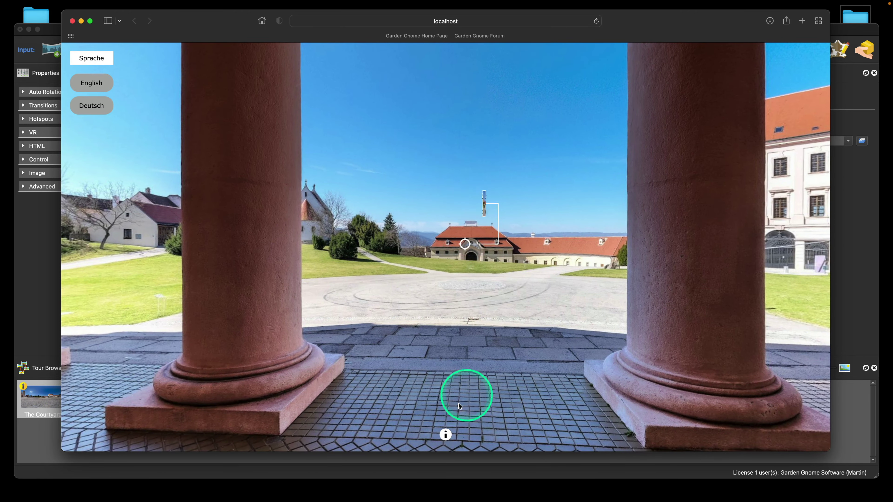
pyautogui.click(445, 435)
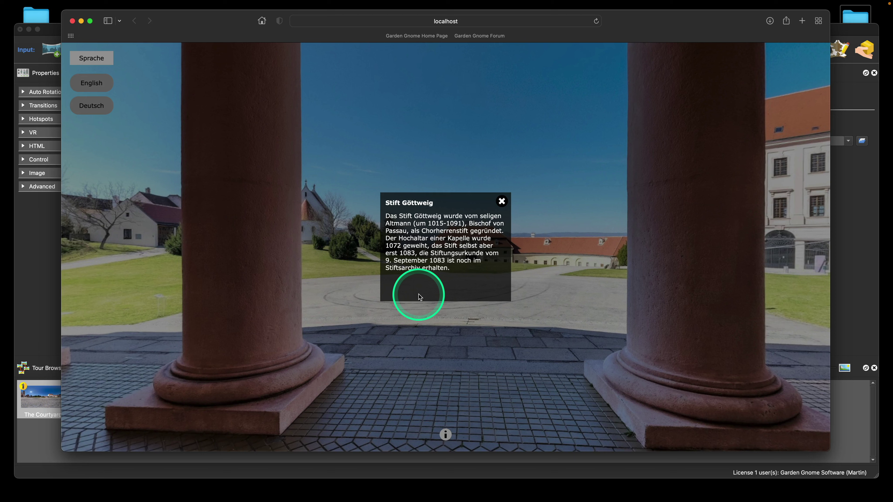
pyautogui.click(502, 202)
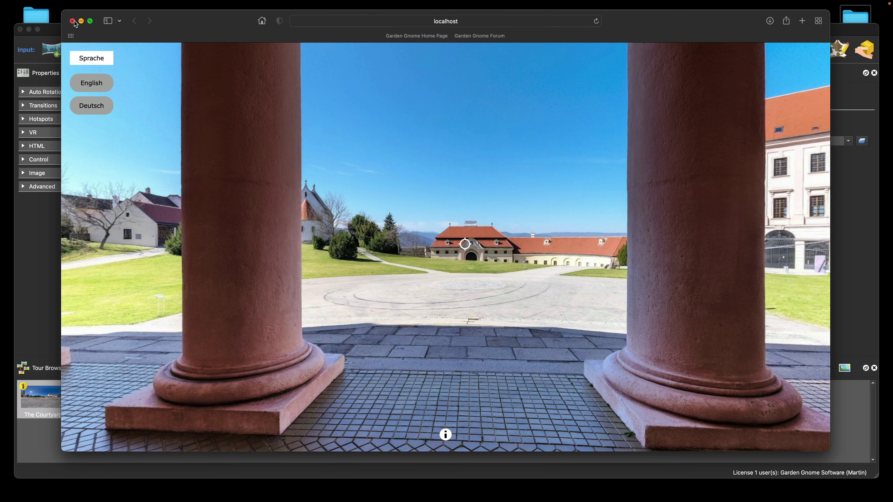
pyautogui.click(56, 30)
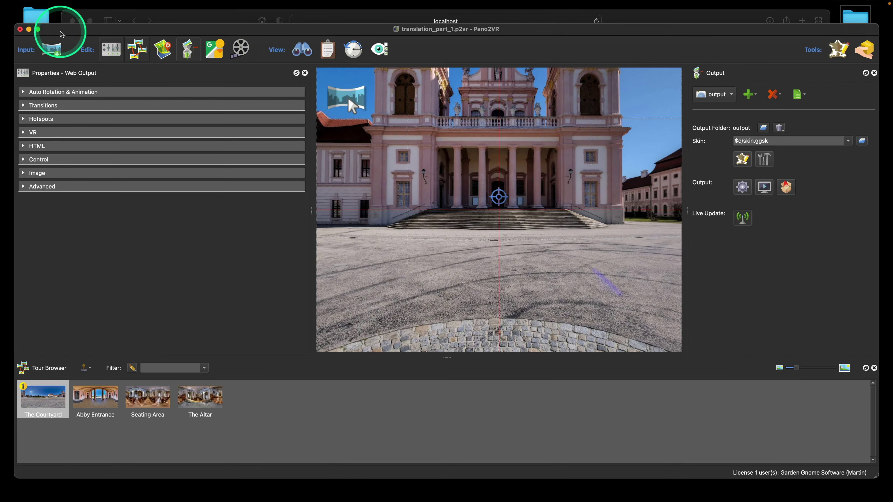
# Step: Review the project's user data, including the full description text, without changing it
pyautogui.click(425, 184)
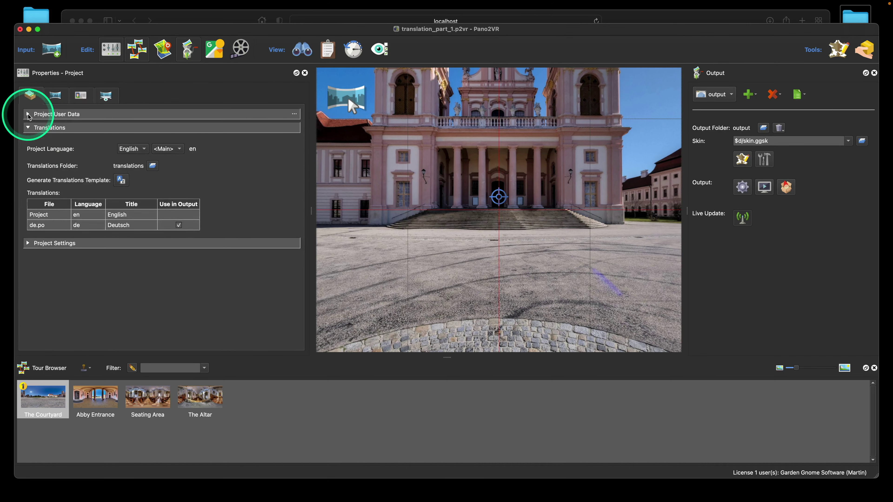
pyautogui.click(29, 115)
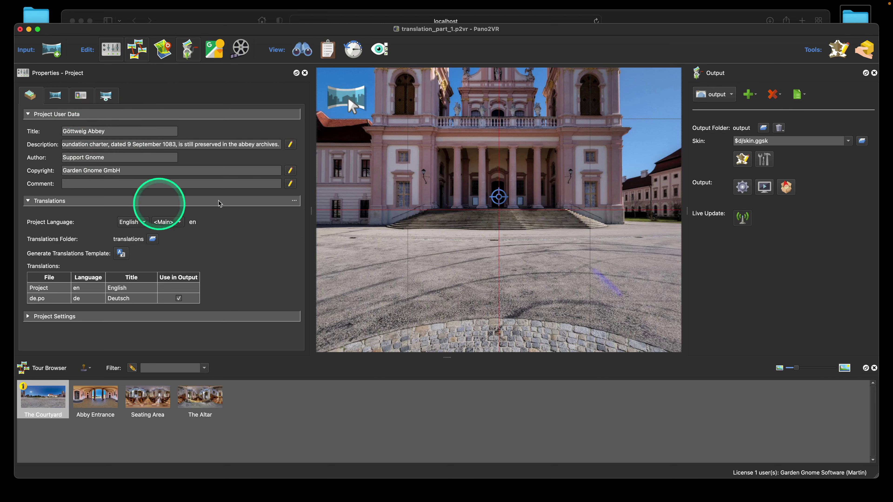
pyautogui.click(290, 144)
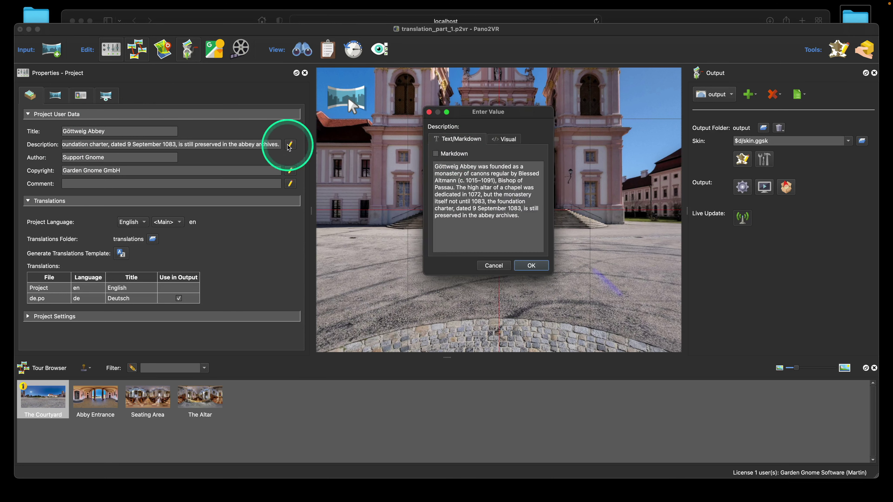
pyautogui.click(494, 266)
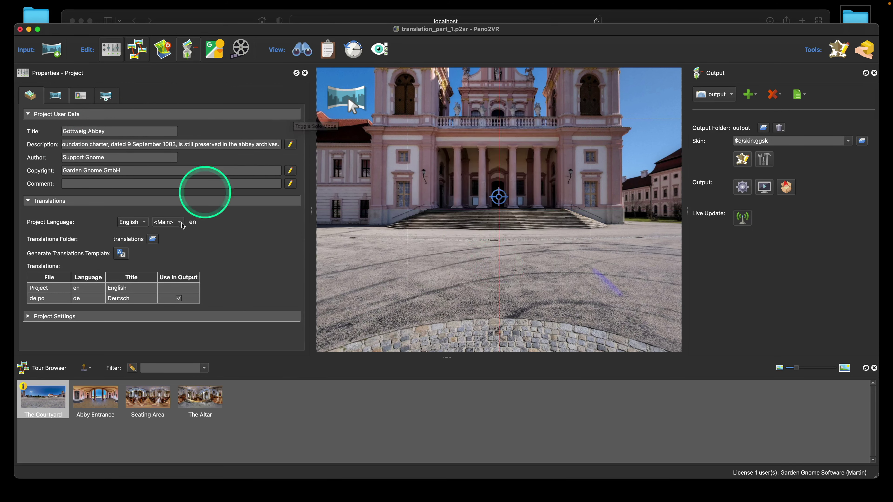
# Step: Open de.po from the project's translations folder in the translation editor
pyautogui.click(856, 20)
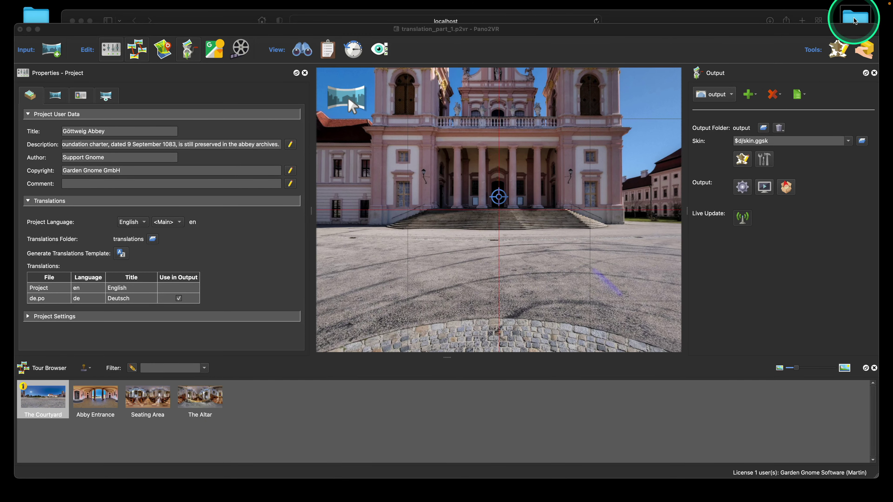
pyautogui.click(768, 50)
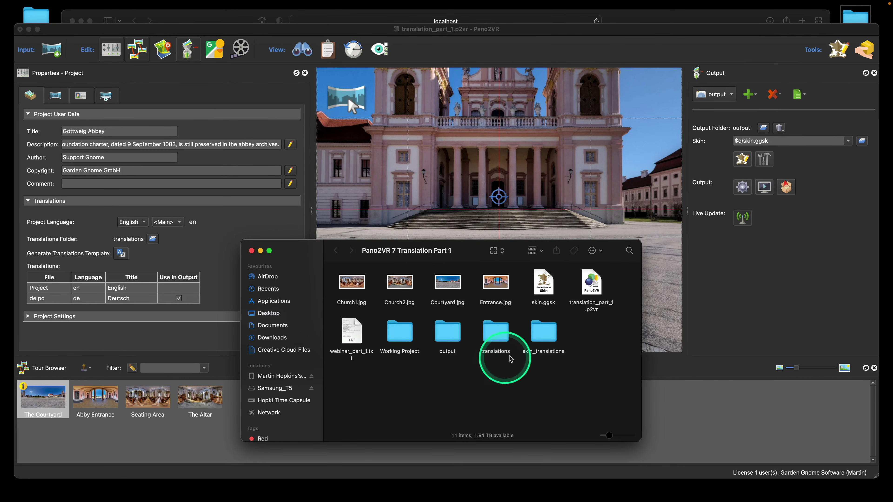
pyautogui.doubleClick(496, 340)
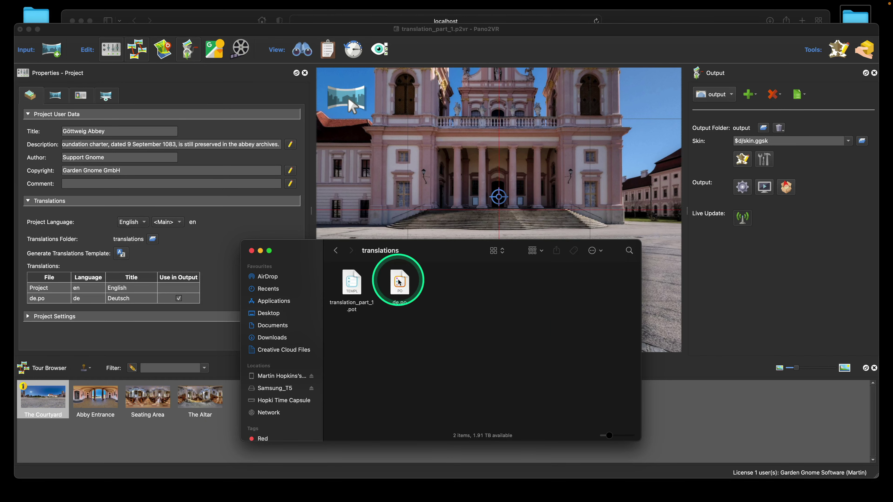
pyautogui.click(399, 280)
pyautogui.doubleClick(399, 281)
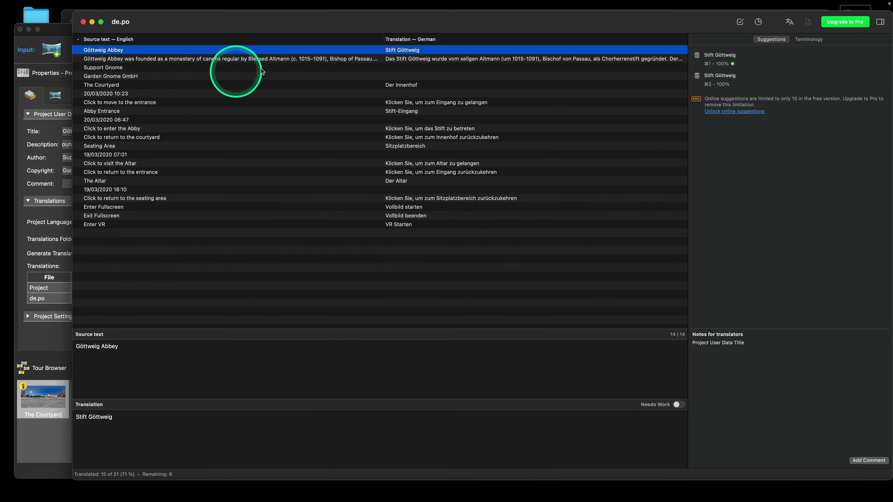
# Step: Examine the translator notes for the project description, title and author entries and for "Click to return to the courtyard"
pyautogui.click(456, 60)
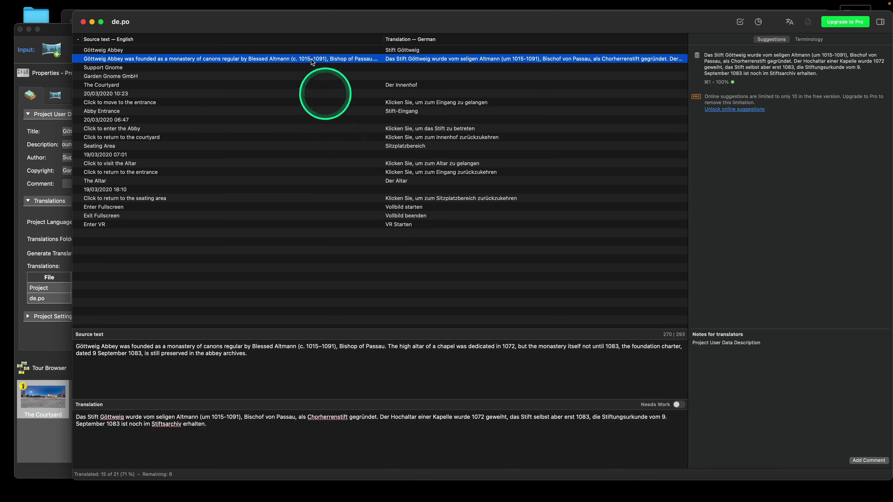
pyautogui.moveTo(313, 30); pyautogui.dragTo(305, 23)
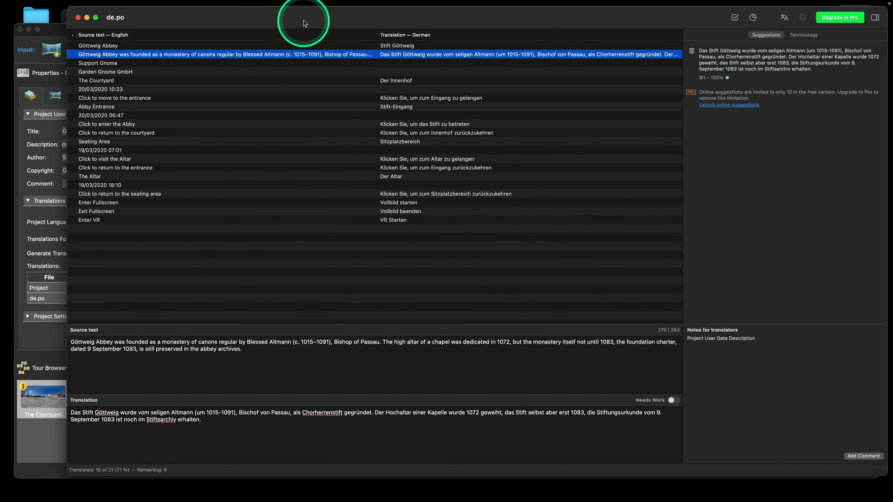
pyautogui.click(119, 61)
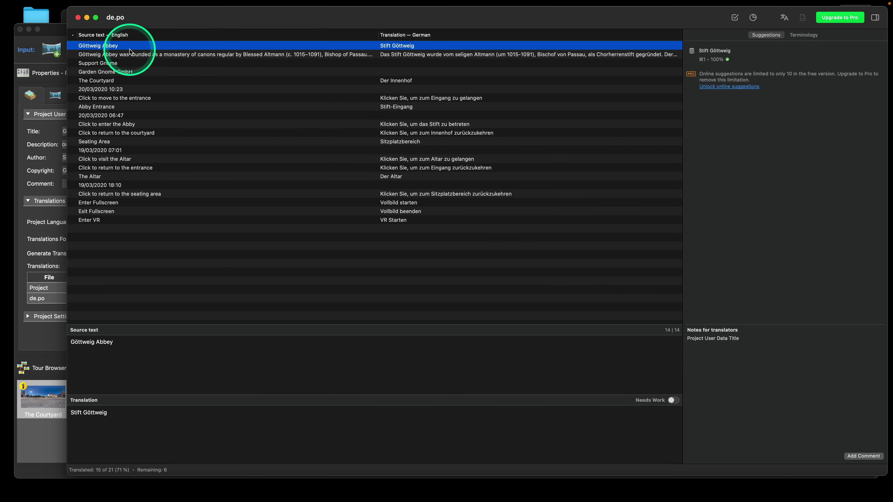
pyautogui.click(110, 64)
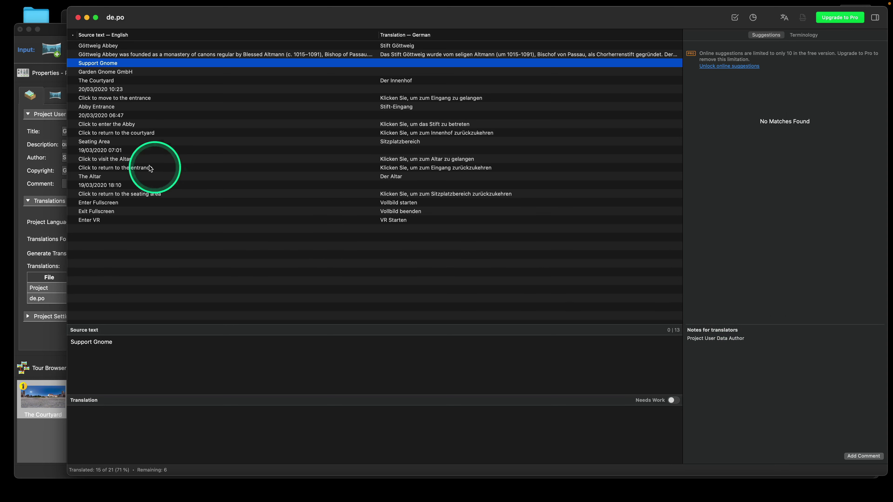
pyautogui.click(126, 134)
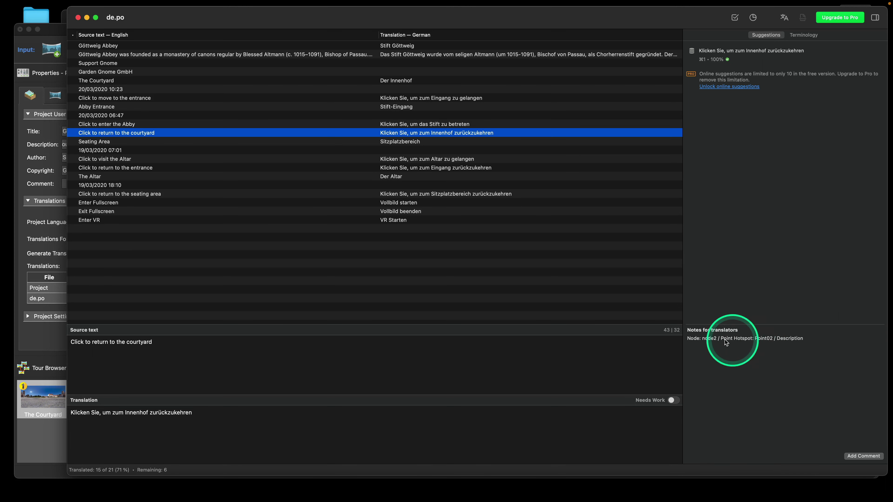
# Step: Add the comment "Pano2VR7 project" to the Seating Area entry
pyautogui.click(92, 142)
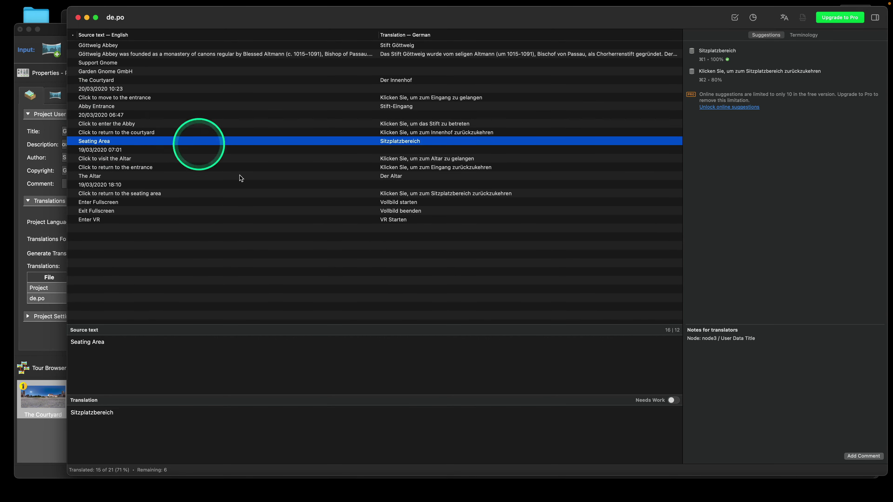
pyautogui.click(860, 456)
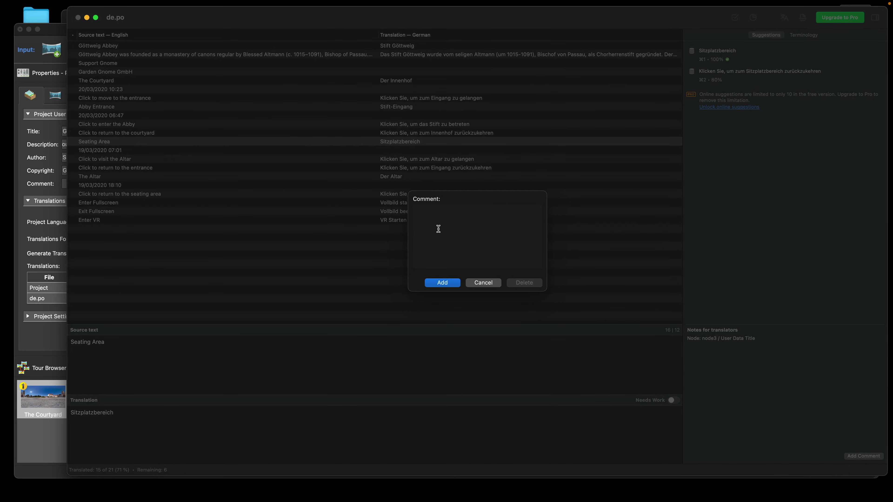
pyautogui.write('Pano2VR')
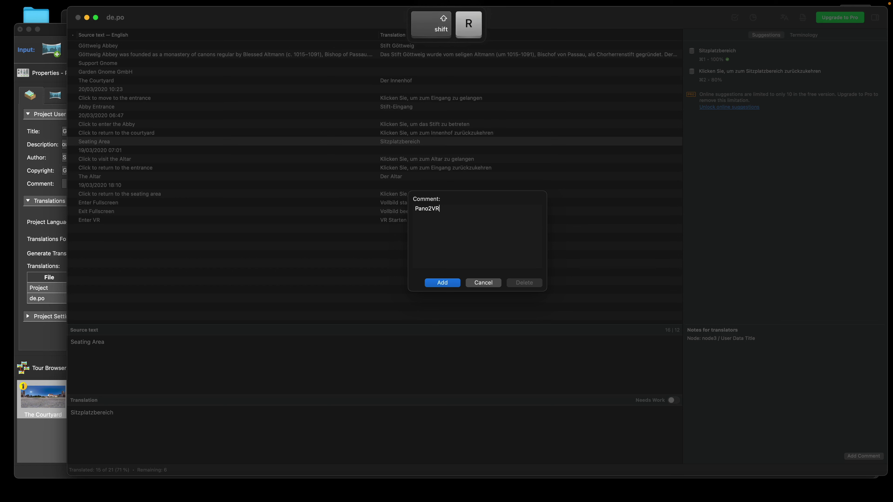
pyautogui.write('7 proje')
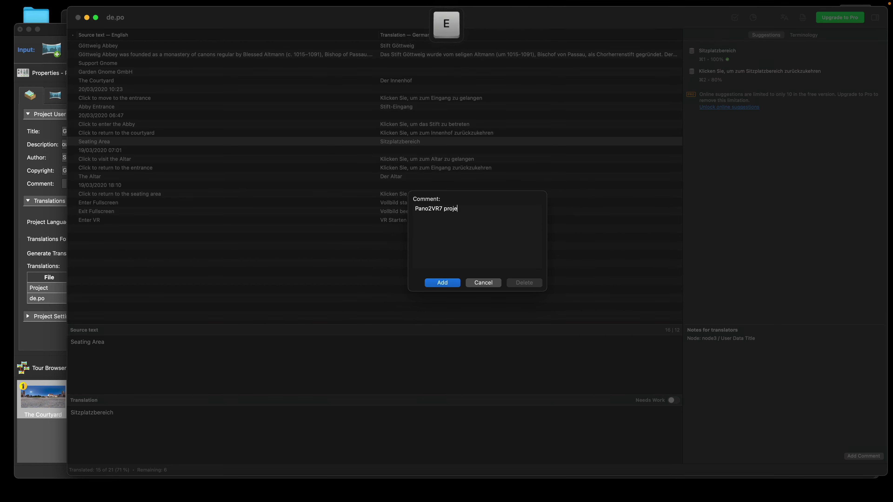
pyautogui.write('ct')
pyautogui.click(443, 283)
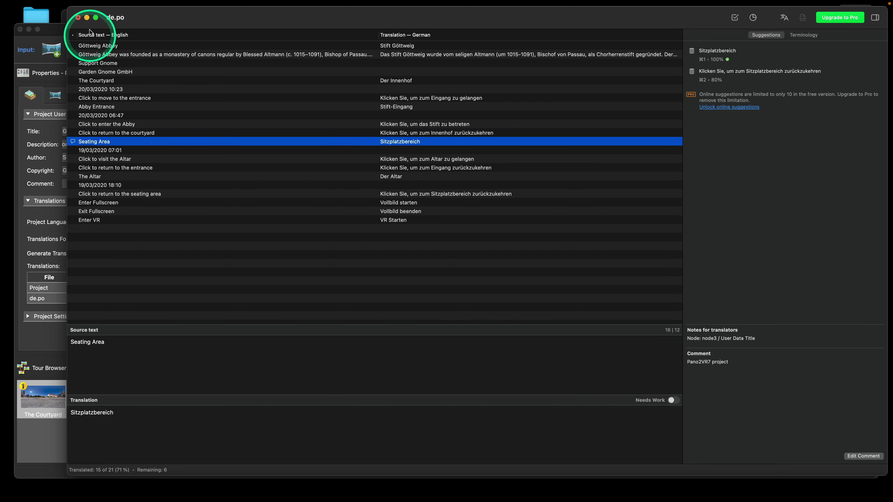
# Step: Close de.po with its changes saved, and close the translations folder
pyautogui.click(79, 17)
pyautogui.click(487, 263)
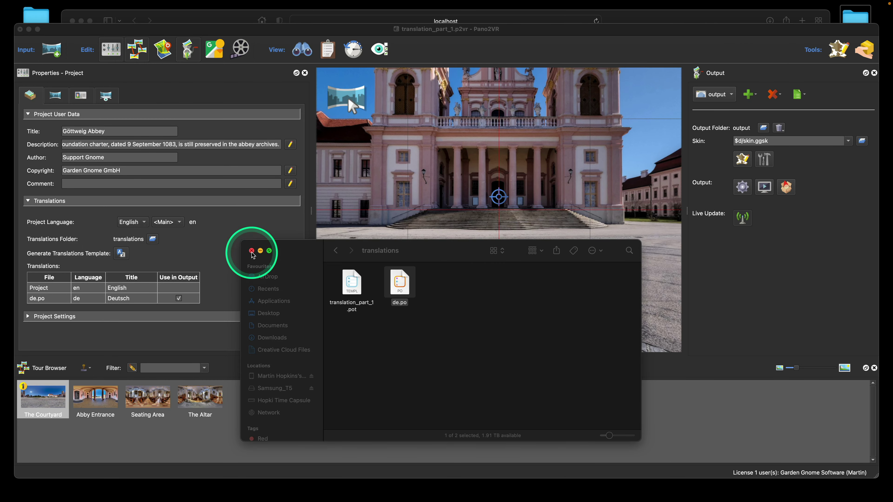
pyautogui.click(252, 250)
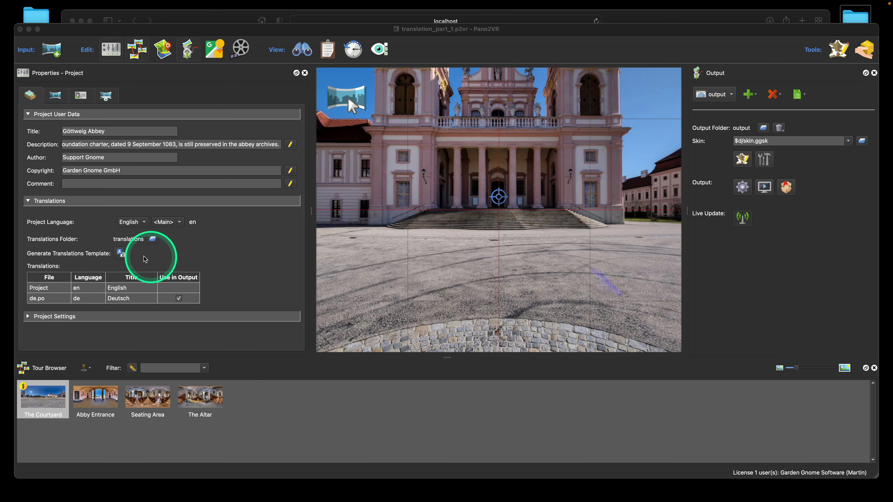
# Step: Regenerate the project's translations template and open translation_part_1.pot in the translation editor
pyautogui.click(120, 253)
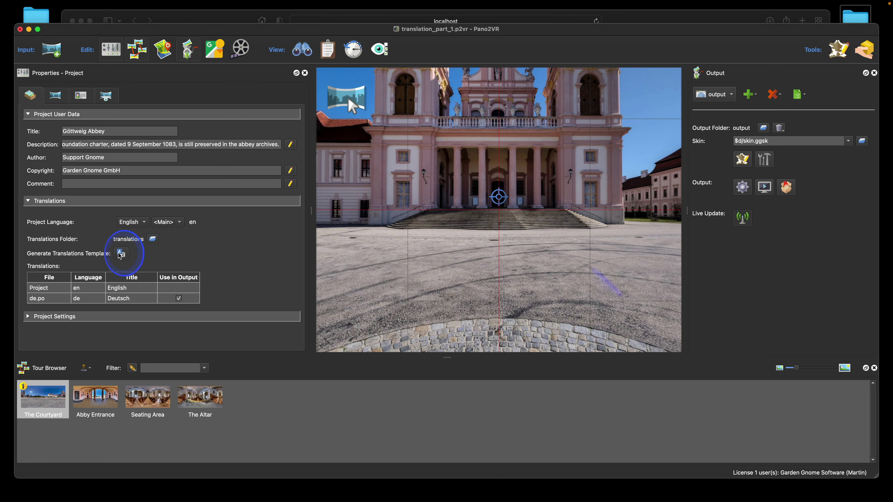
pyautogui.click(469, 228)
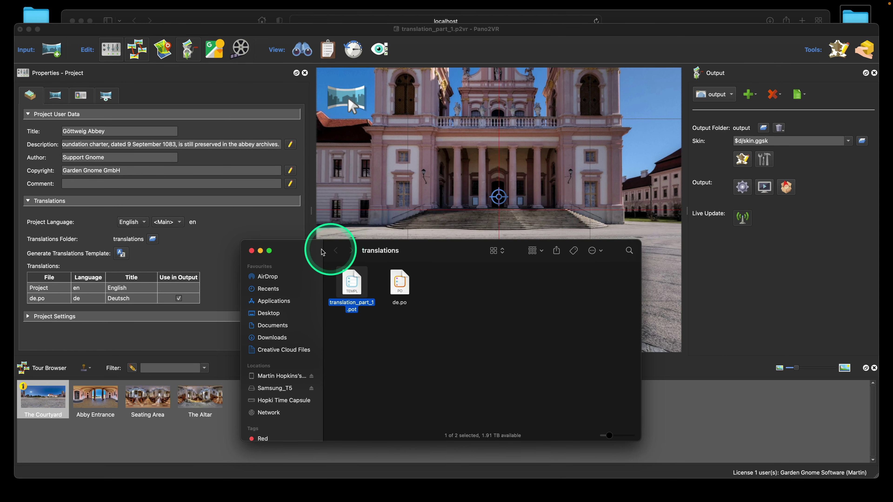
pyautogui.moveTo(320, 245); pyautogui.dragTo(361, 160)
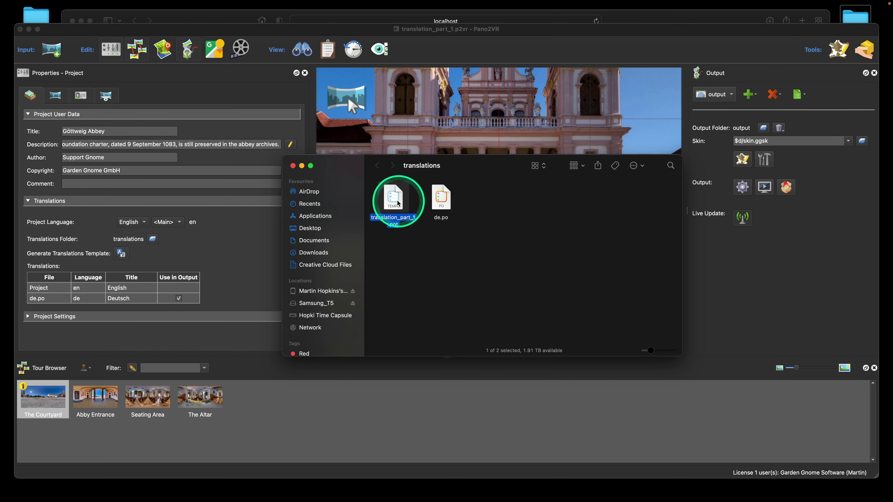
pyautogui.doubleClick(393, 212)
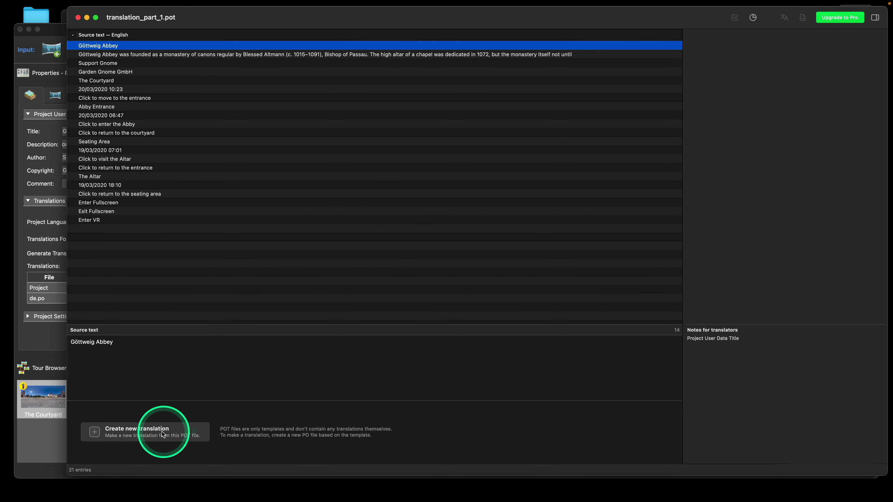
# Step: Create a new translation from the template with French (Tunisia) as its language
pyautogui.click(164, 433)
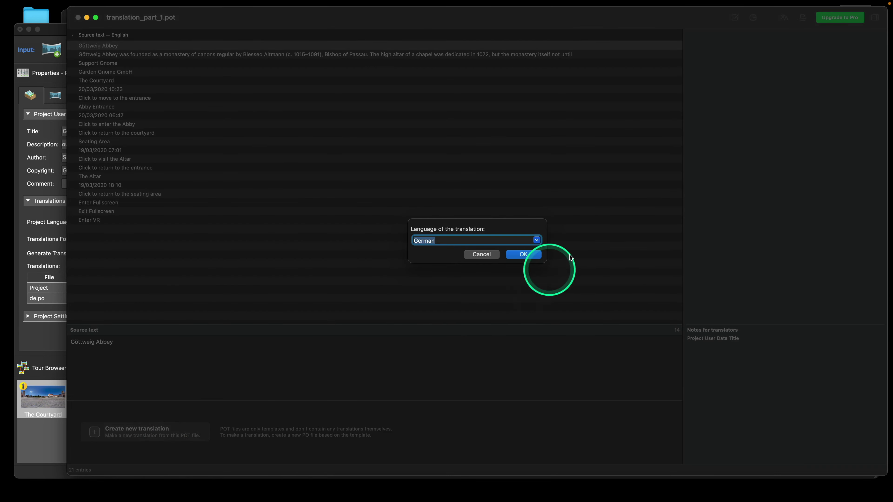
pyautogui.click(537, 241)
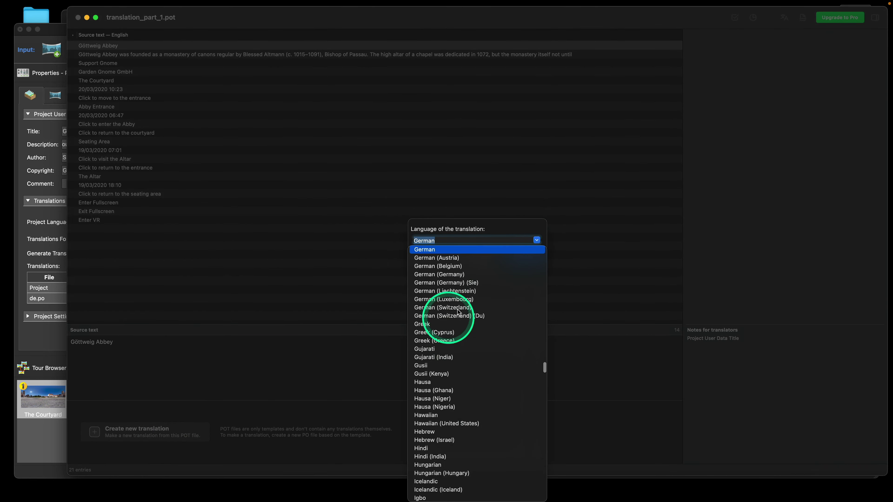
pyautogui.scroll(3, 464, 313)
pyautogui.scroll(3, 467, 315)
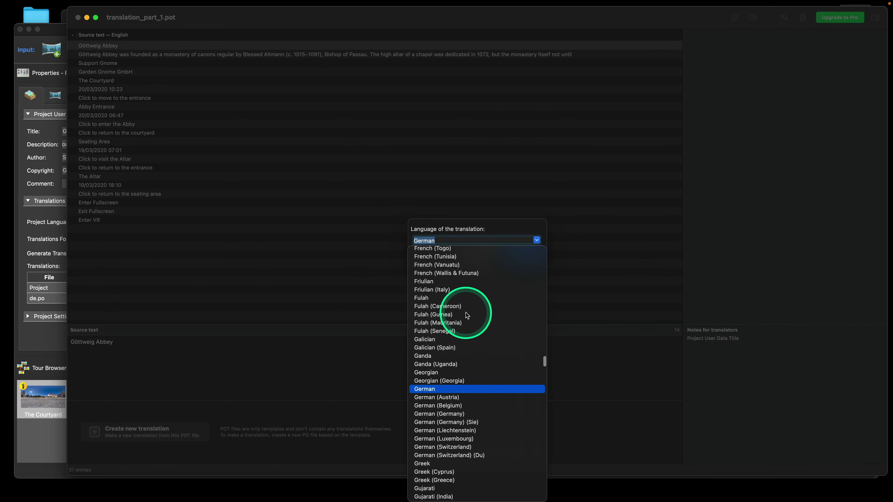
pyautogui.click(454, 257)
pyautogui.click(525, 254)
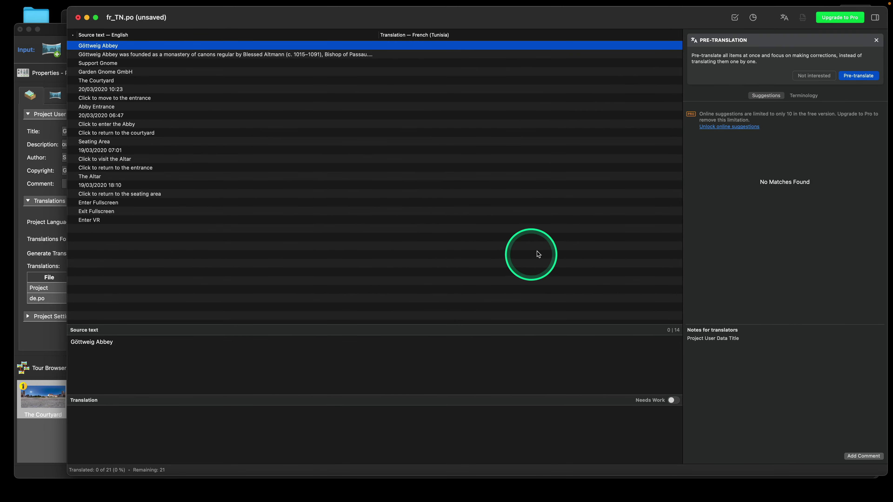
# Step: Try to pre-translate all entries of the new French (Tunisia) translation
pyautogui.click(858, 77)
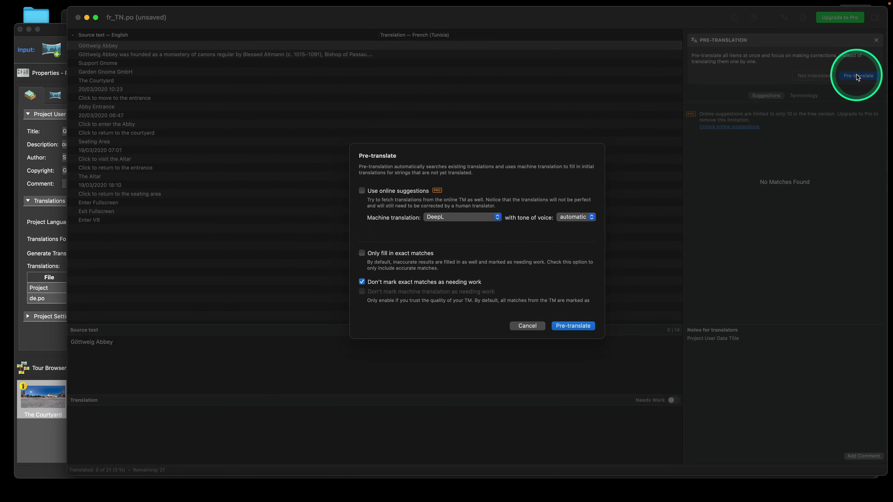
pyautogui.click(572, 326)
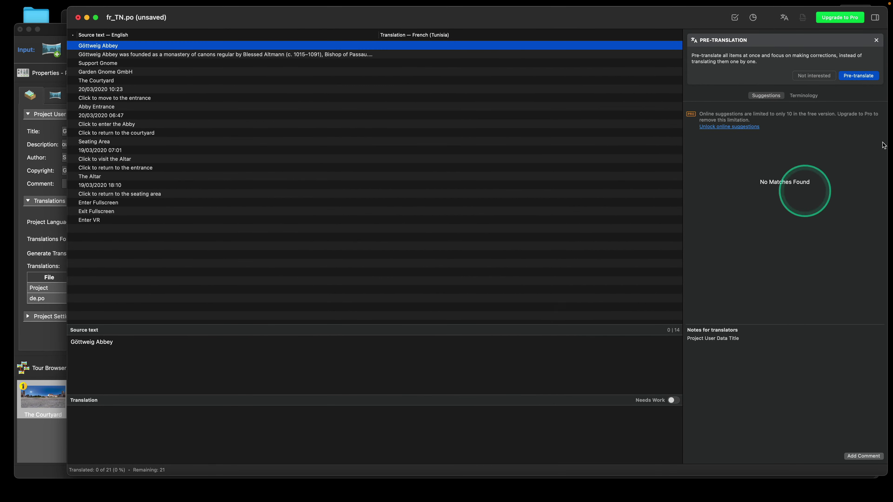
pyautogui.click(858, 76)
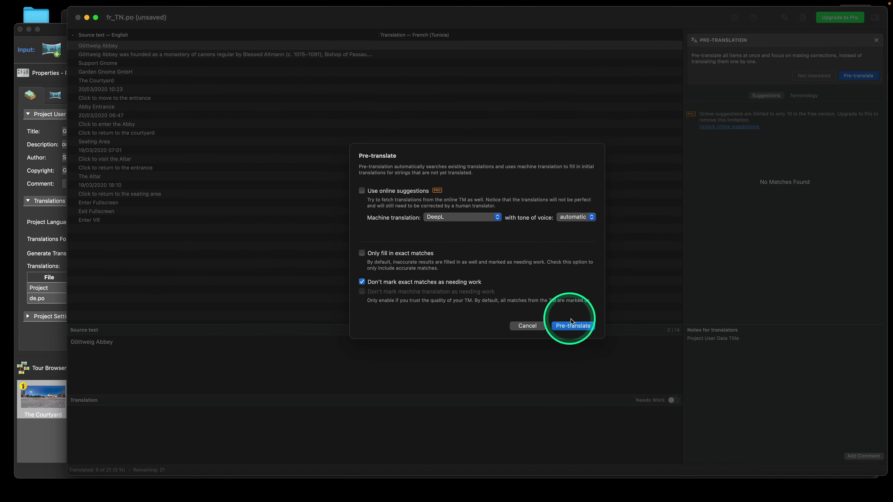
pyautogui.click(574, 326)
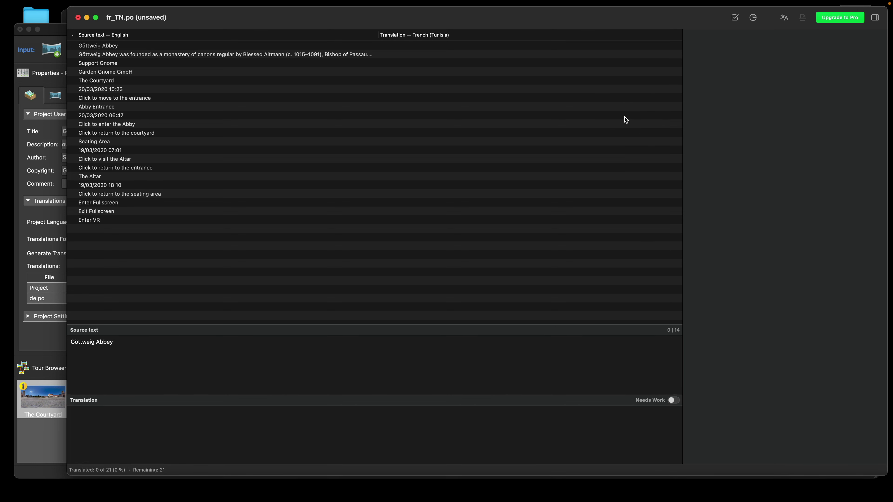
# Step: Save the French translation as fr_TN.po in the translations folder, and close the file and the folder
pyautogui.click(80, 22)
pyautogui.click(491, 261)
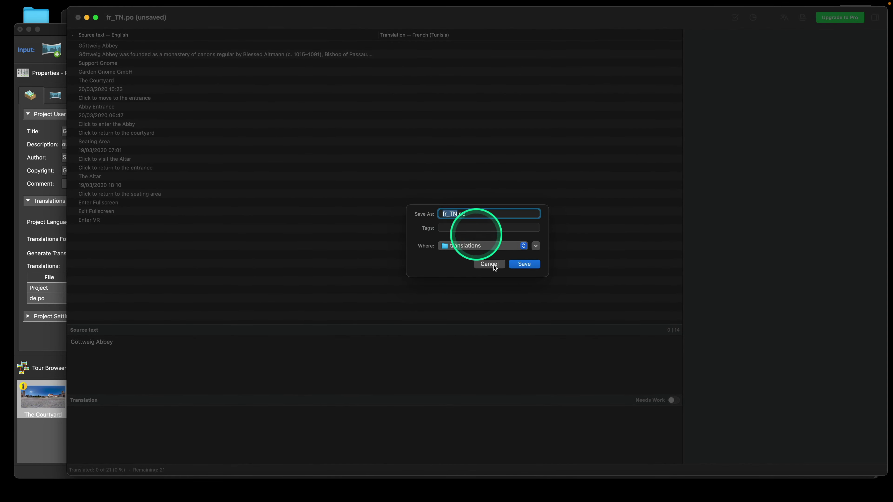
pyautogui.click(524, 265)
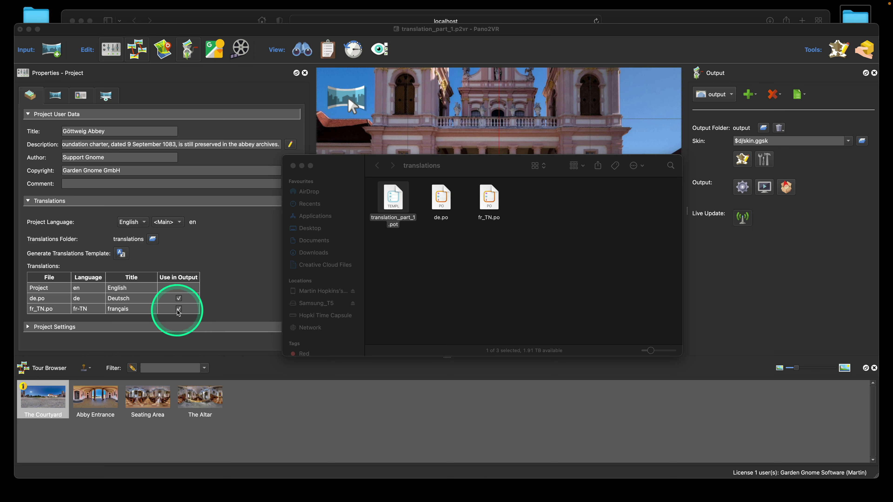
pyautogui.click(293, 165)
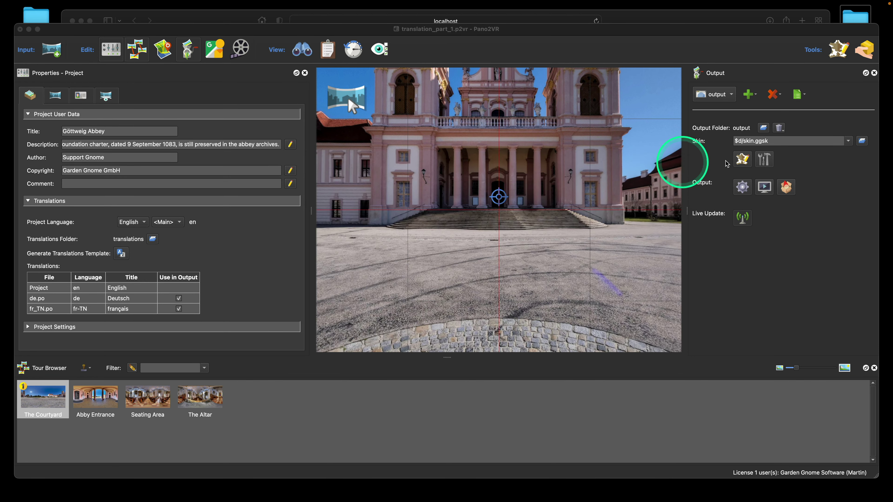
# Step: Add a text element about 86 by 29 pixels below the Deutsch button in the skin, with the text "FR"
pyautogui.click(741, 162)
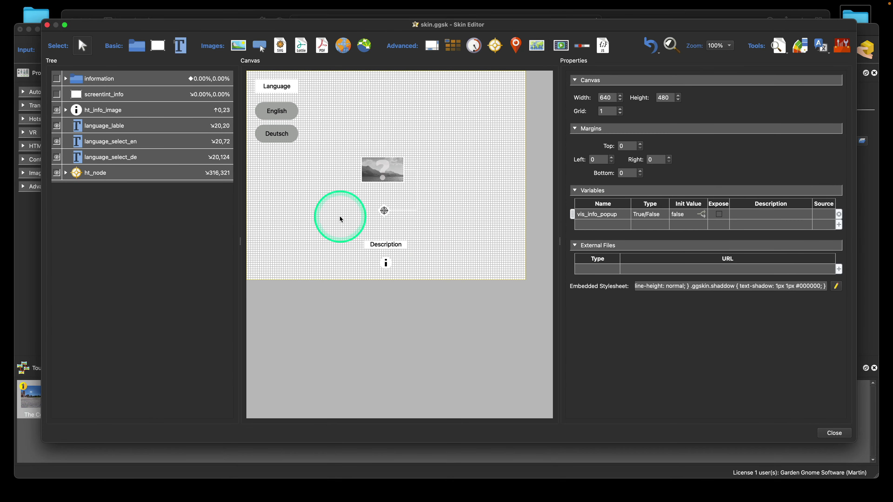
pyautogui.click(179, 46)
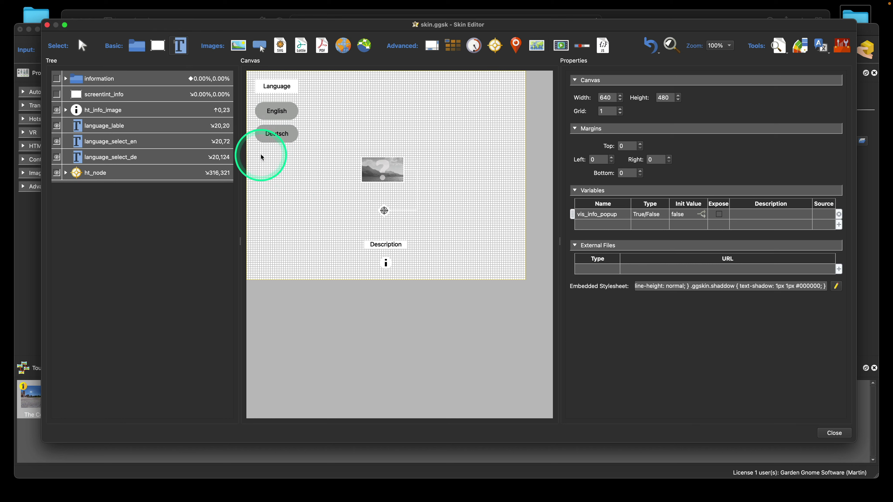
pyautogui.moveTo(288, 164); pyautogui.dragTo(296, 164)
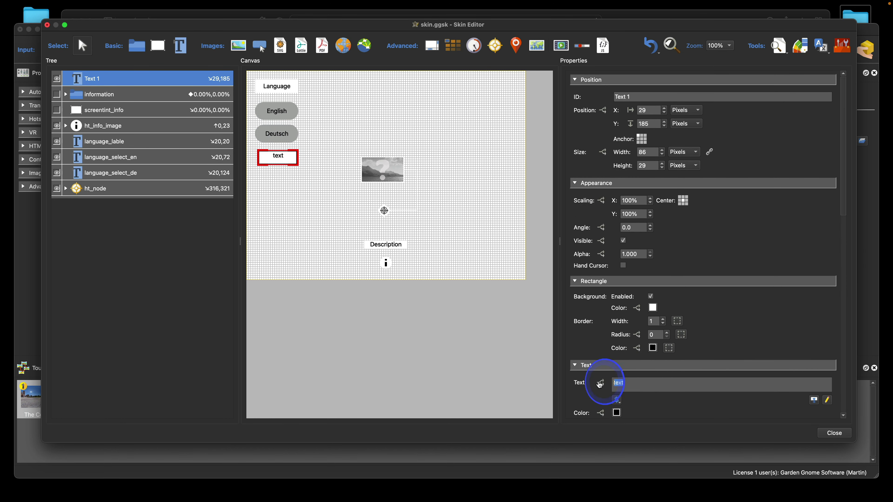
pyautogui.write('F')
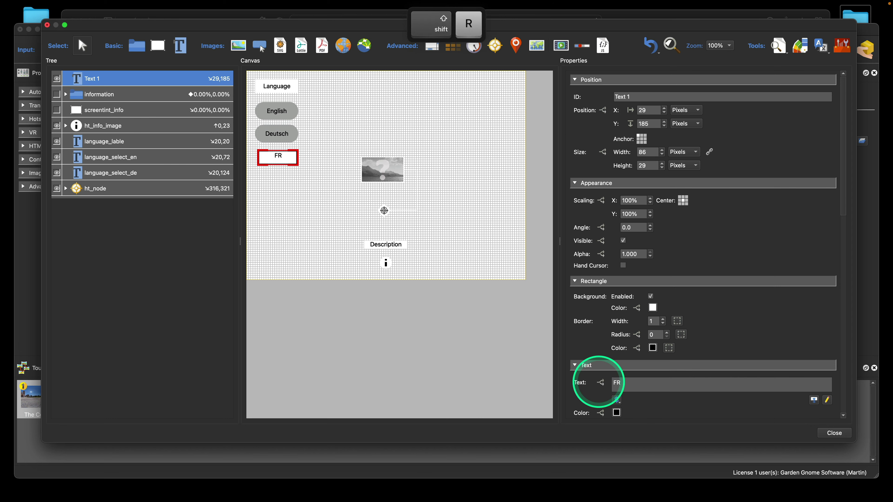
pyautogui.write('R')
# Step: Give the FR text element a Mouse Click action using Player Settings with the type Set Language
pyautogui.scroll(-10, 760, 303)
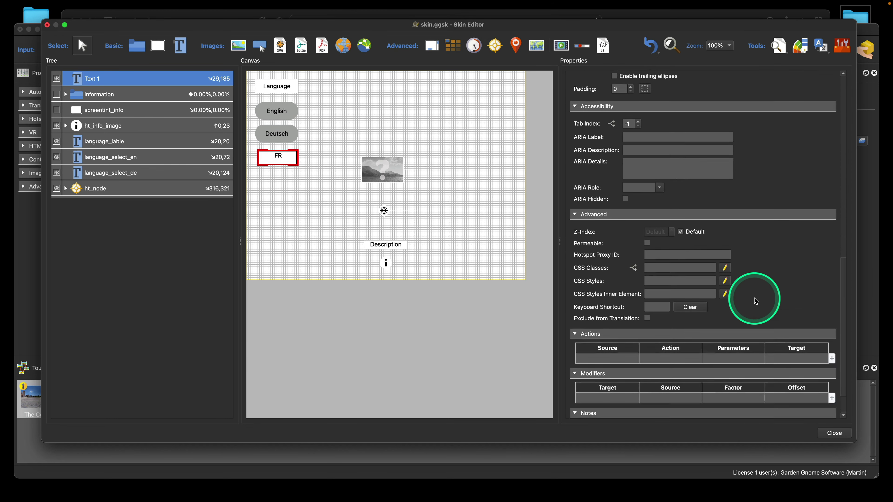
pyautogui.scroll(-2, 756, 302)
pyautogui.doubleClick(610, 320)
pyautogui.click(436, 224)
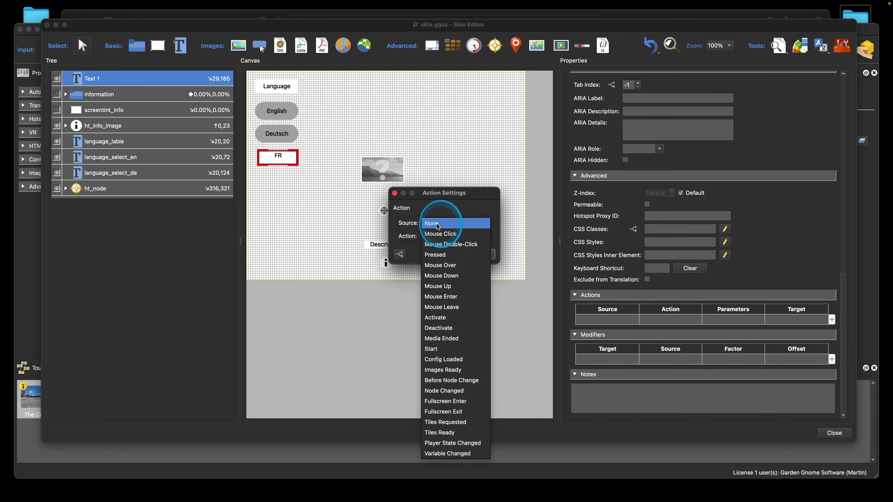
pyautogui.click(441, 234)
pyautogui.click(445, 237)
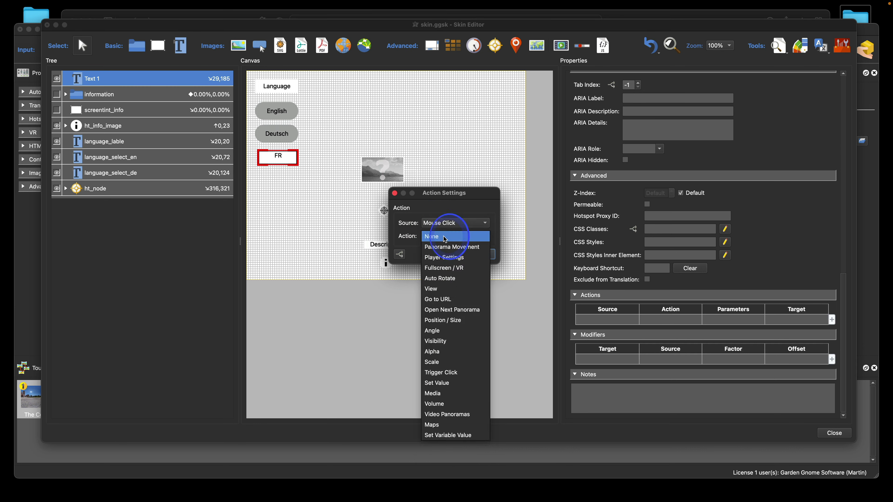
pyautogui.click(468, 260)
pyautogui.click(455, 249)
pyautogui.click(465, 316)
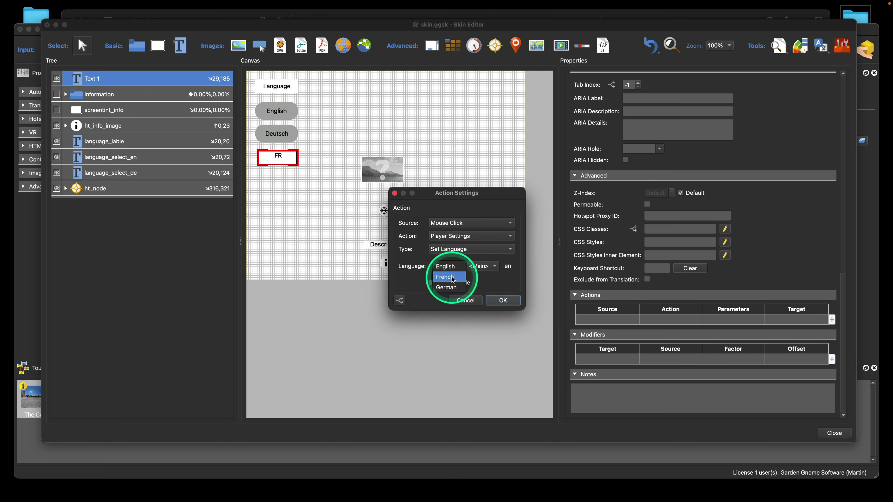
# Step: Set the action's language to French, Tunisia (fr-TN), and close the skin editor with the changes saved
pyautogui.click(449, 278)
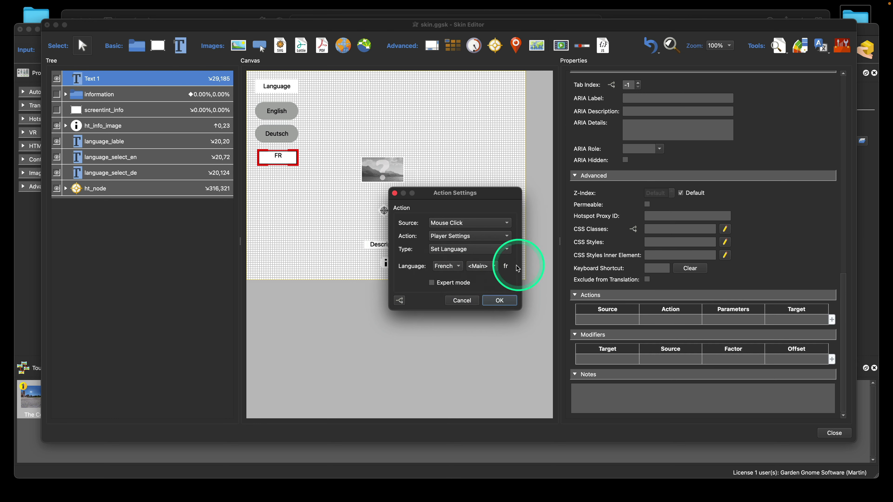
pyautogui.click(491, 270)
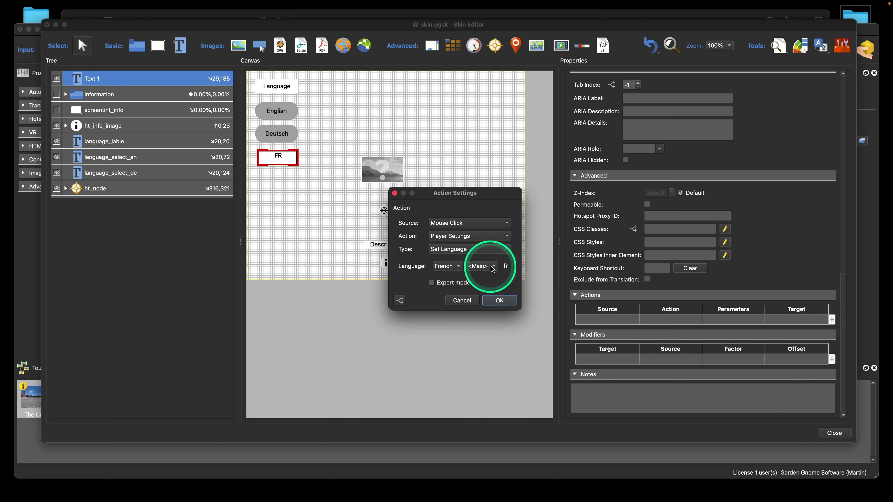
pyautogui.click(501, 300)
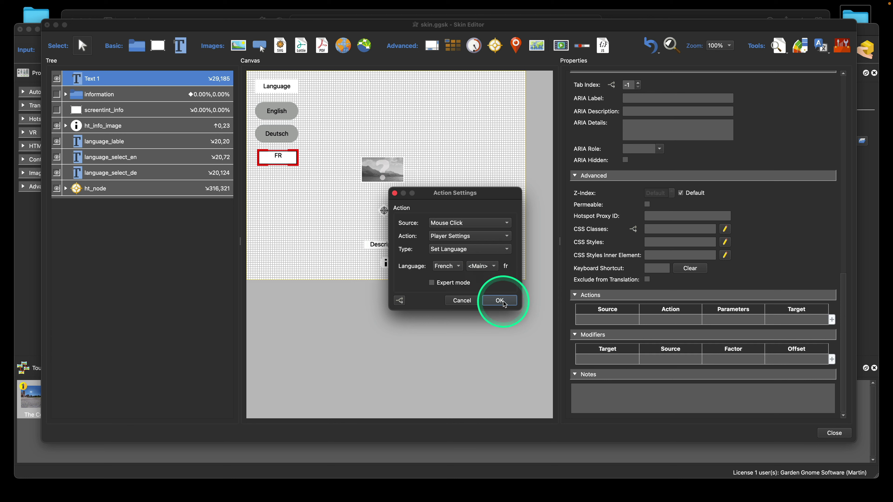
pyautogui.click(494, 276)
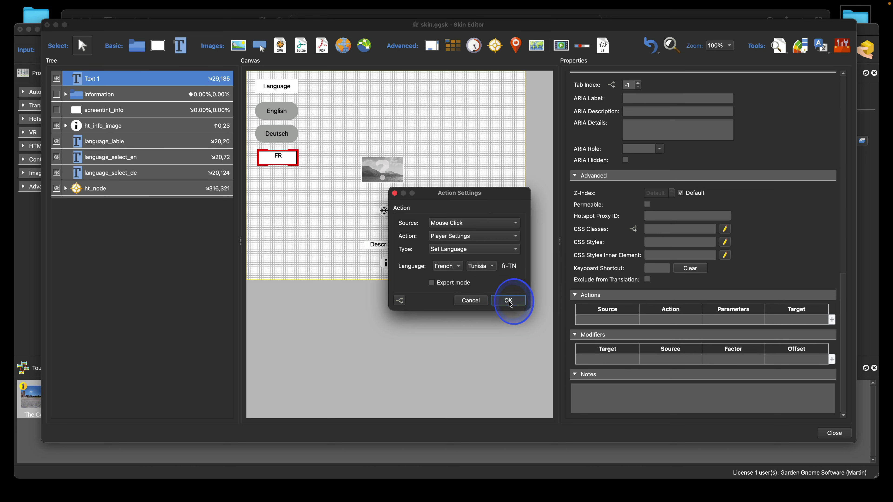
pyautogui.click(509, 301)
pyautogui.click(832, 433)
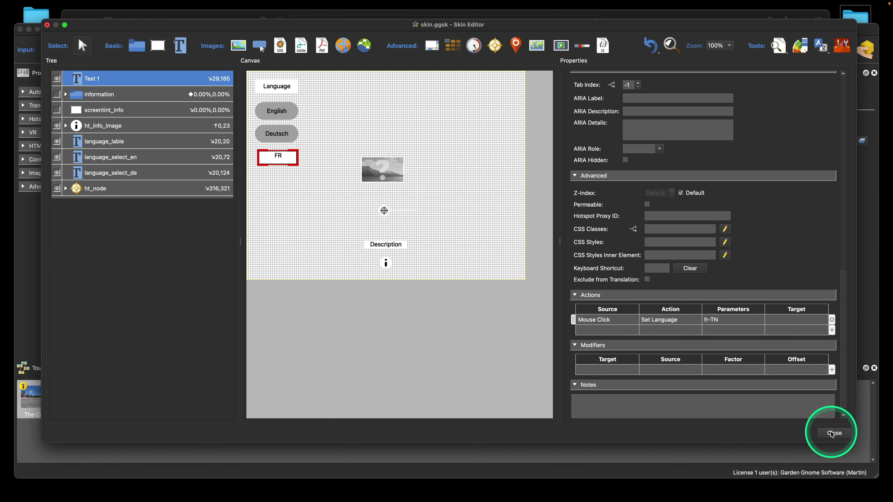
pyautogui.click(502, 244)
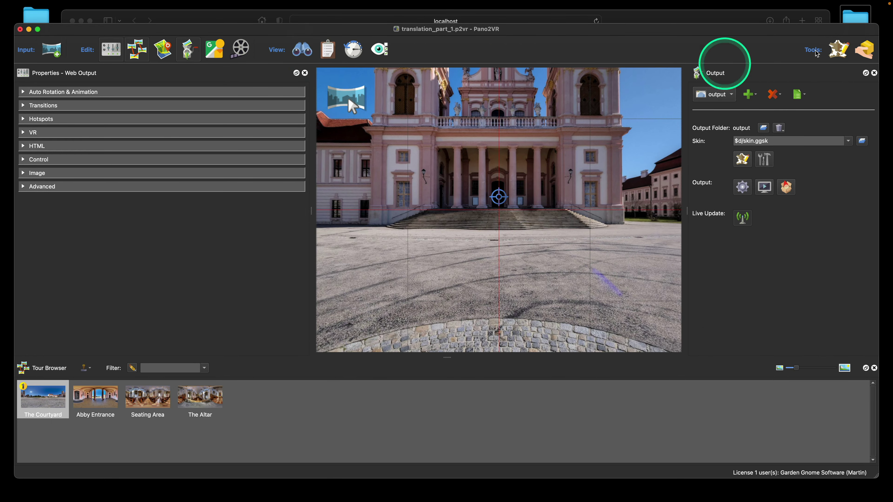
# Step: Reopen fr_TN.po from the translations folder and try to pre-translate all its entries
pyautogui.click(855, 17)
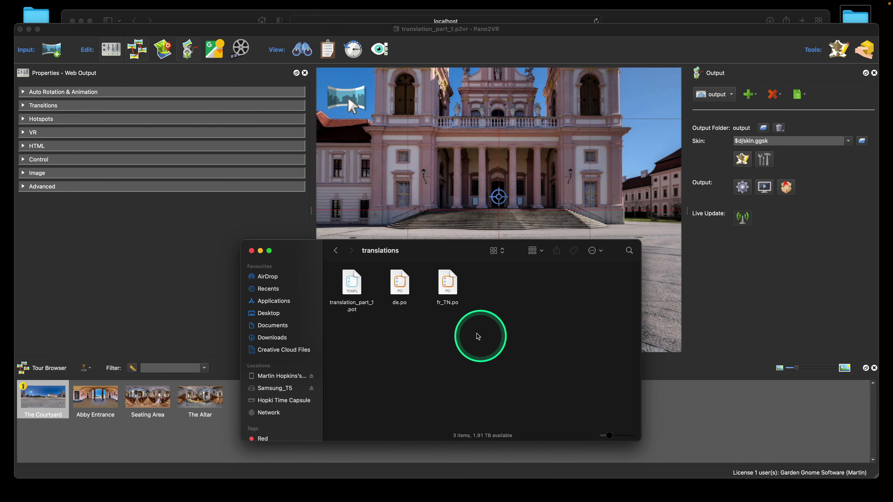
pyautogui.click(445, 287)
pyautogui.doubleClick(445, 286)
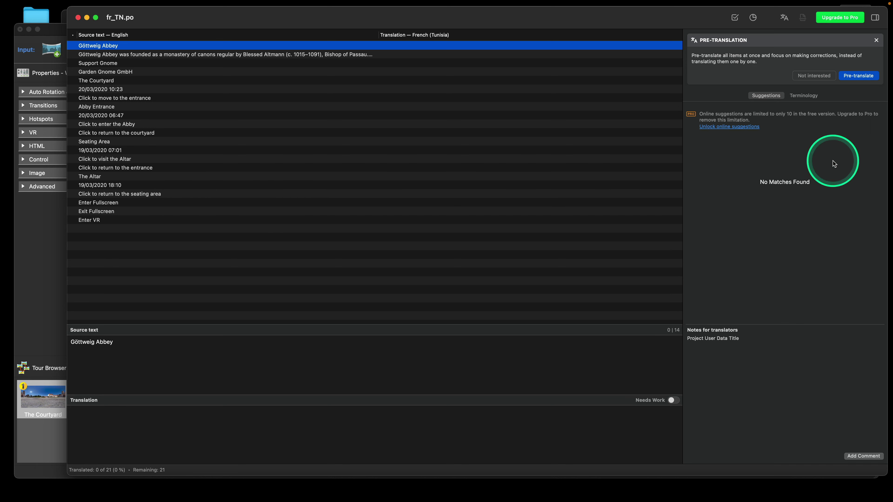
pyautogui.click(868, 75)
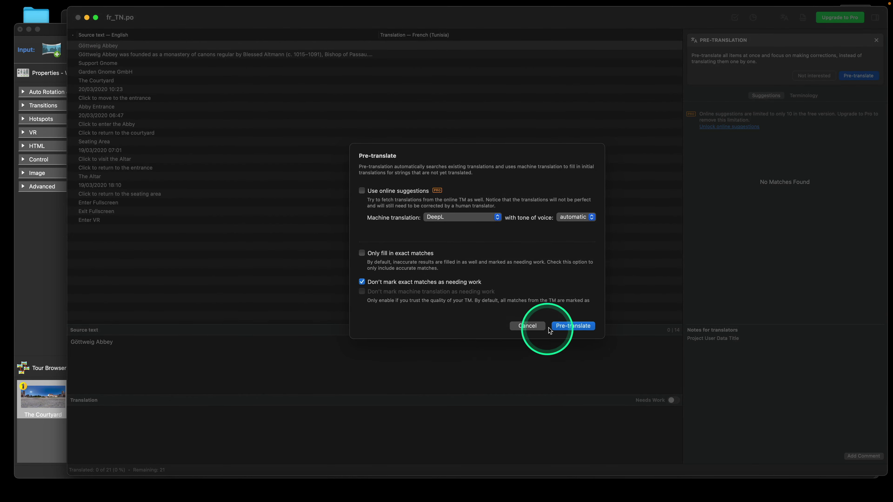
pyautogui.click(568, 325)
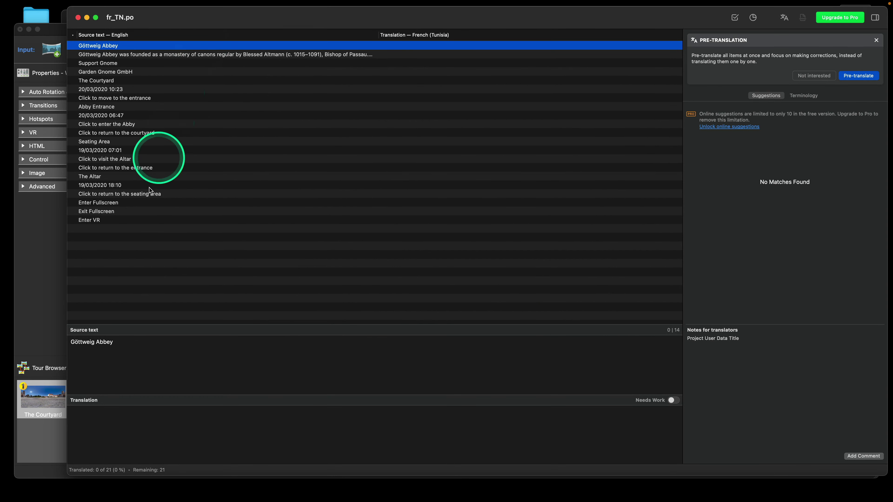
# Step: Translate the "Enter Fullscreen" entry in fr_TN.po as "My fullscreen" and save the file
pyautogui.click(132, 202)
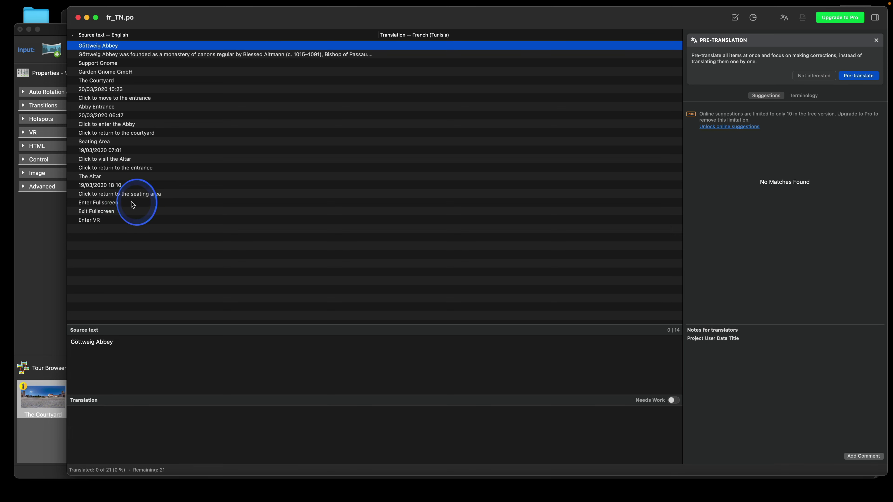
pyautogui.click(125, 425)
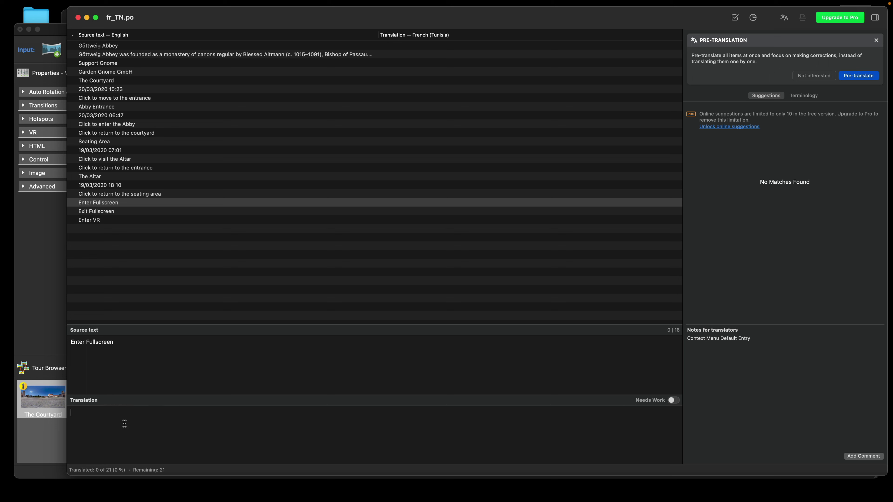
pyautogui.write('M')
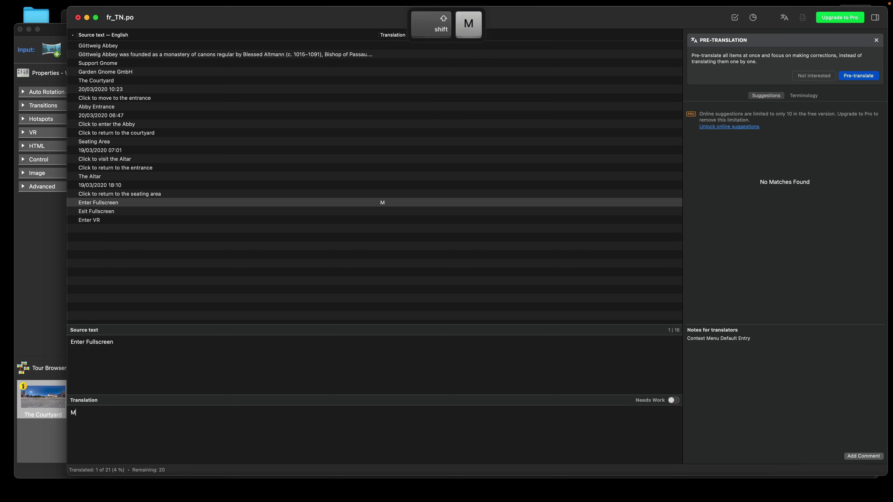
pyautogui.write('y fullscreen')
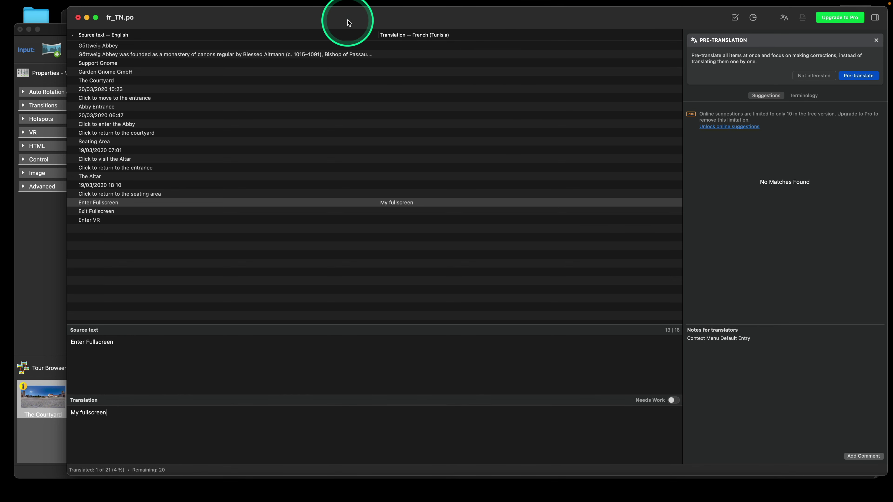
pyautogui.press('super+s')
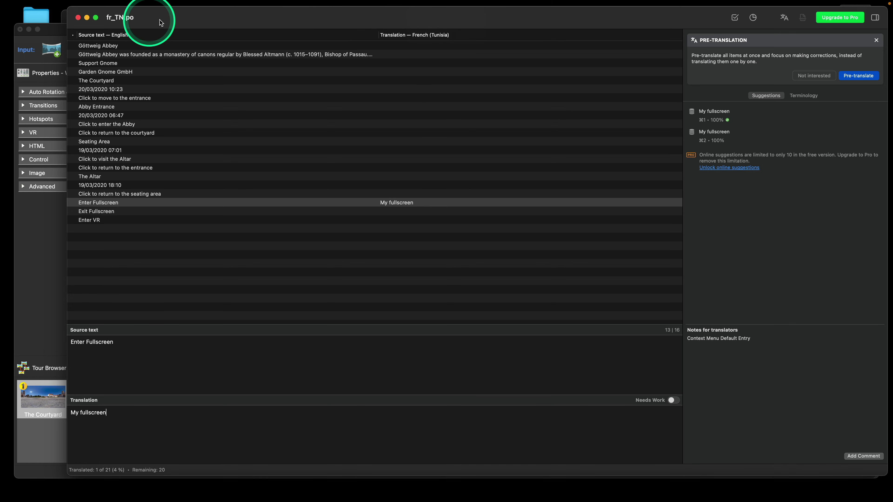
# Step: Delete the "My fullscreen" suggestion from the translation memory and close fr_TN.po
pyautogui.moveTo(729, 122)
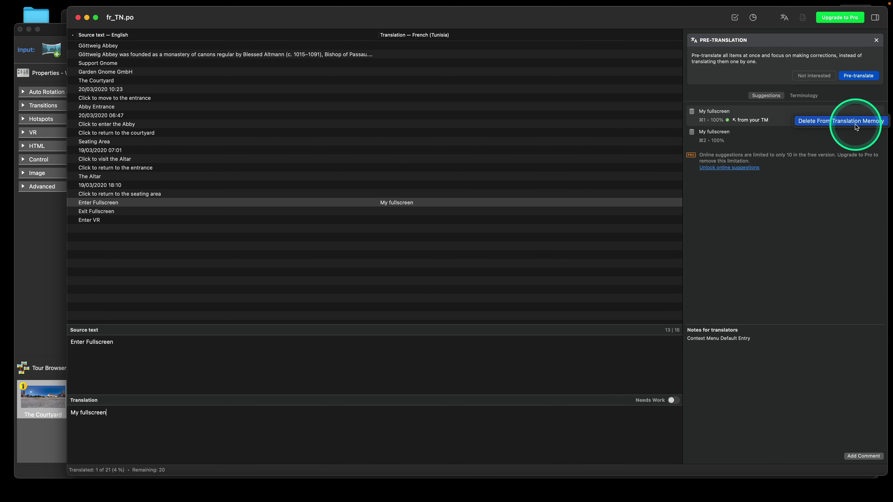
pyautogui.click(848, 123)
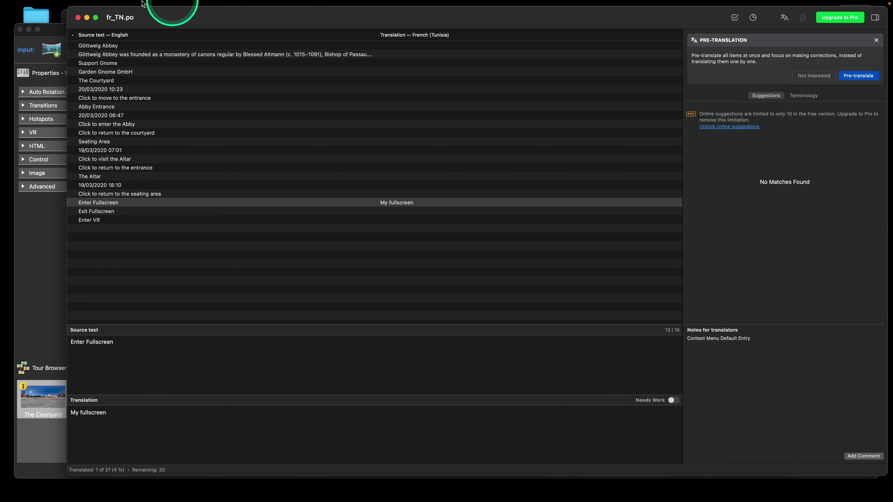
pyautogui.click(77, 17)
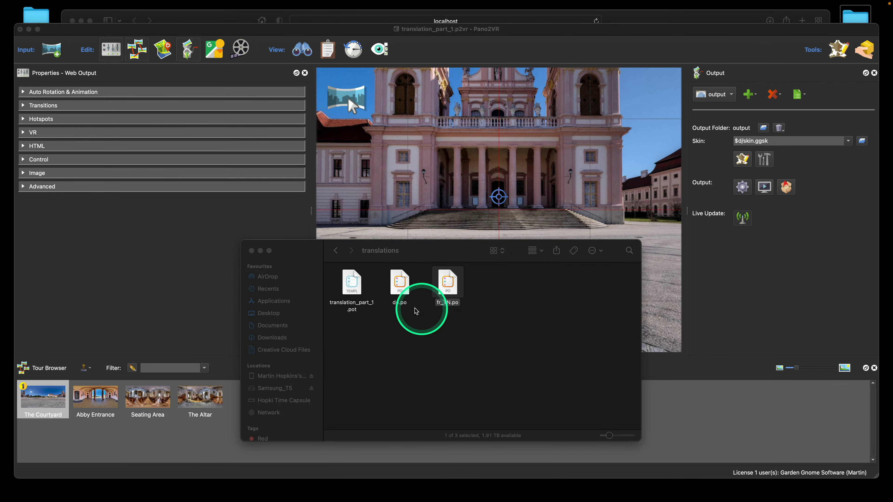
# Step: Check the FR text element's Mouse Click action in the skin editor, and close the editor again
pyautogui.click(742, 160)
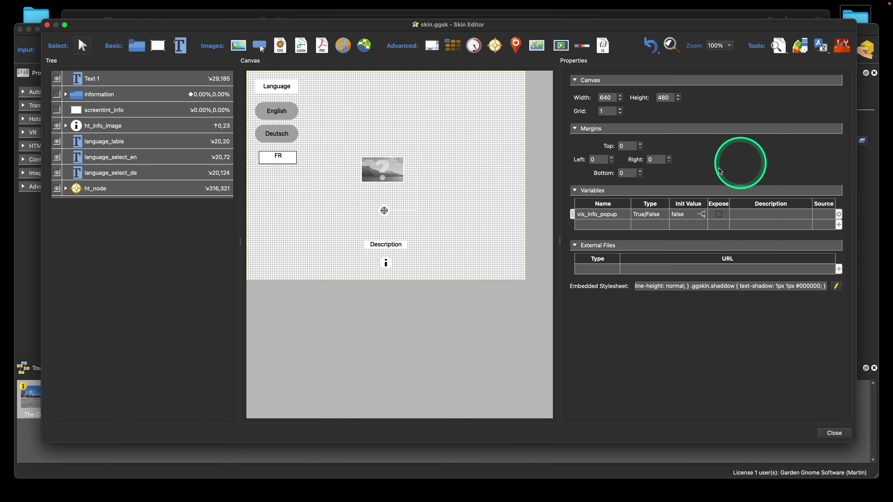
pyautogui.click(291, 164)
pyautogui.scroll(-10, 733, 253)
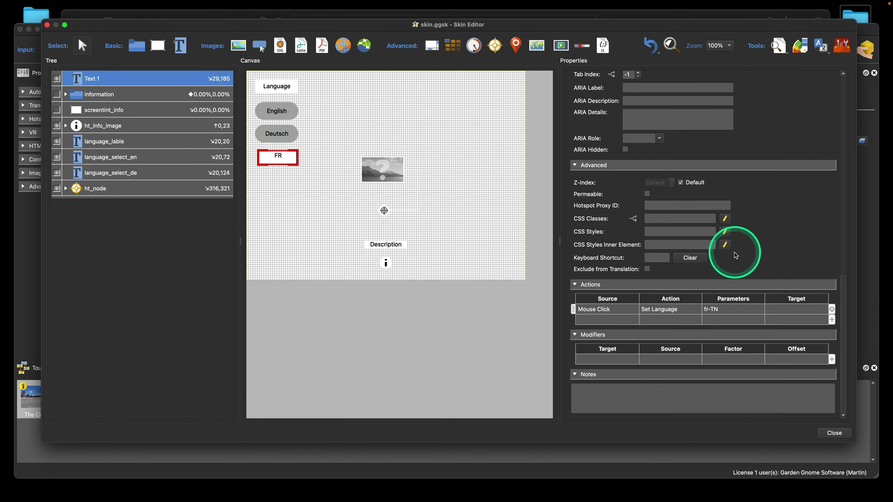
pyautogui.click(840, 436)
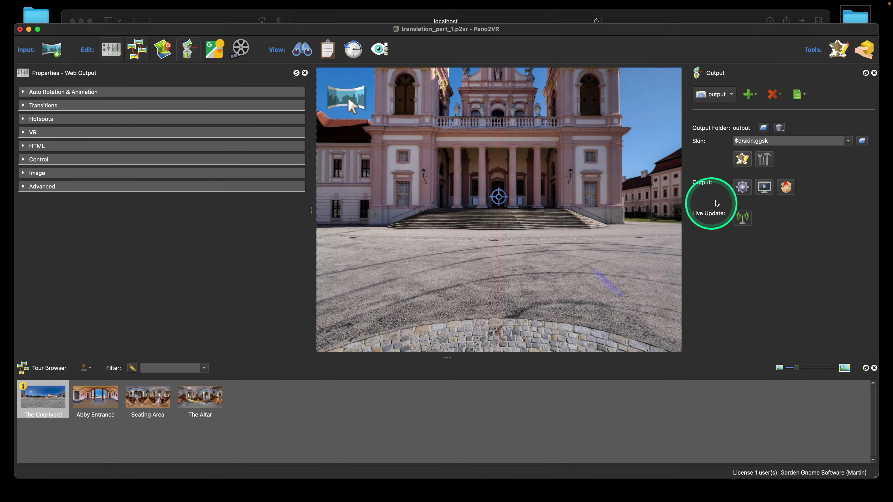
# Step: Regenerate the web output and reload the tour in the browser
pyautogui.click(735, 188)
pyautogui.click(506, 263)
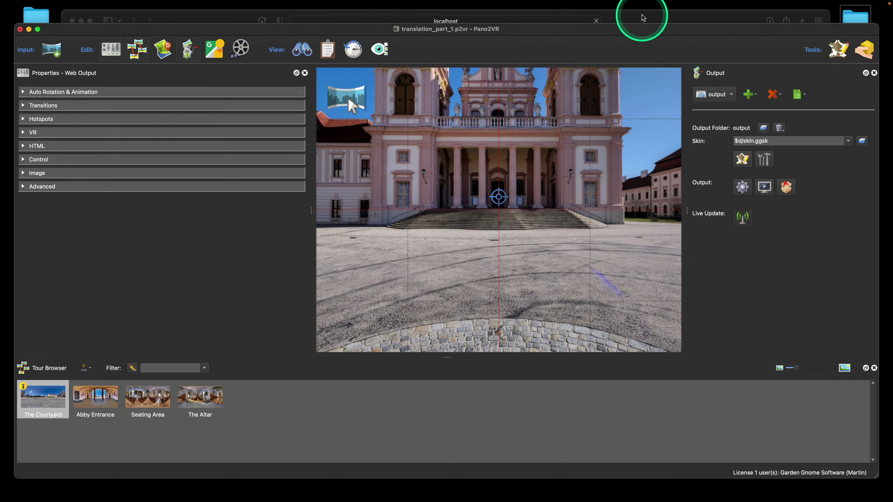
pyautogui.click(643, 18)
pyautogui.click(596, 21)
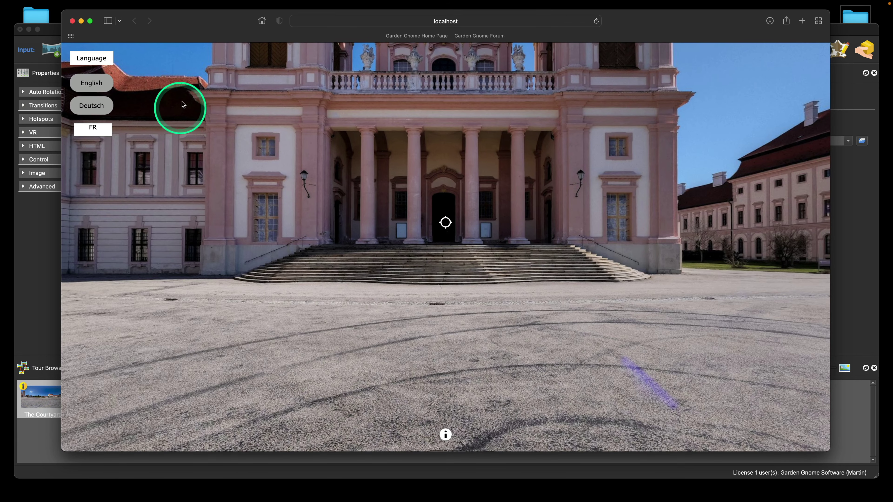
# Step: Compare the tour's context menu before and after switching the language with the FR button
pyautogui.rightClick(192, 90)
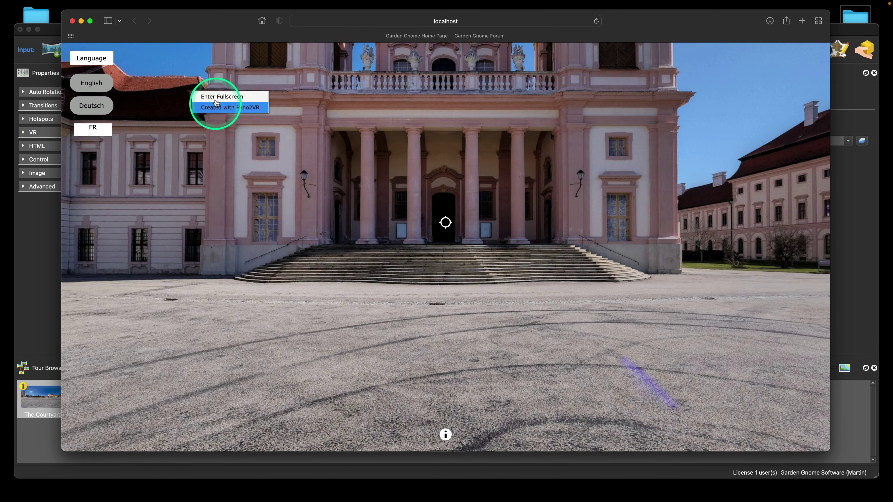
pyautogui.click(139, 112)
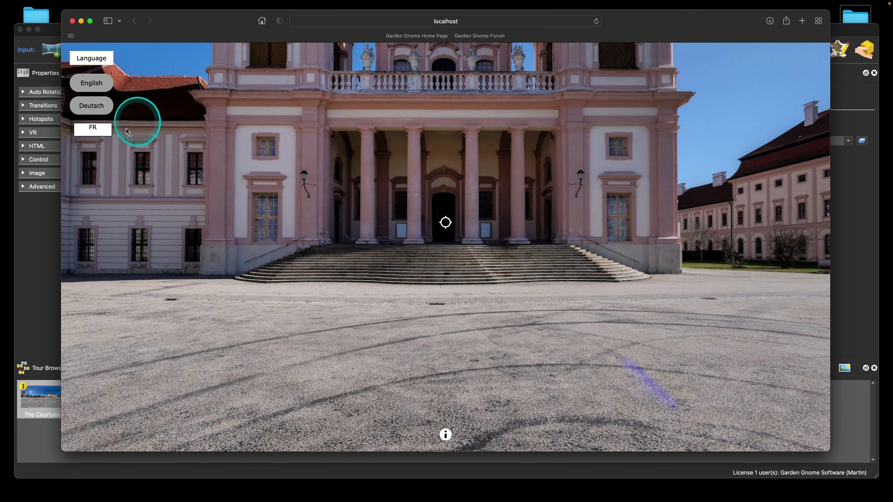
pyautogui.rightClick(235, 98)
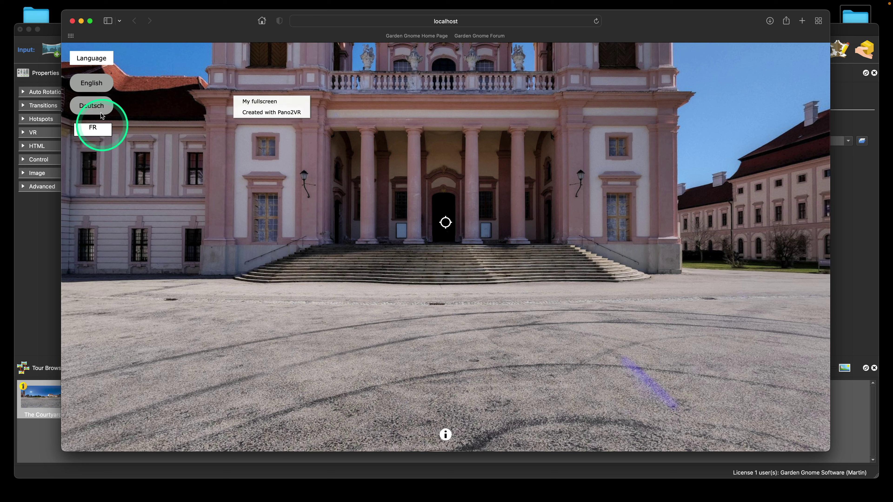
# Step: Exclude fr_TN.po from use in the output in the project's translations, and regenerate the web output
pyautogui.click(72, 22)
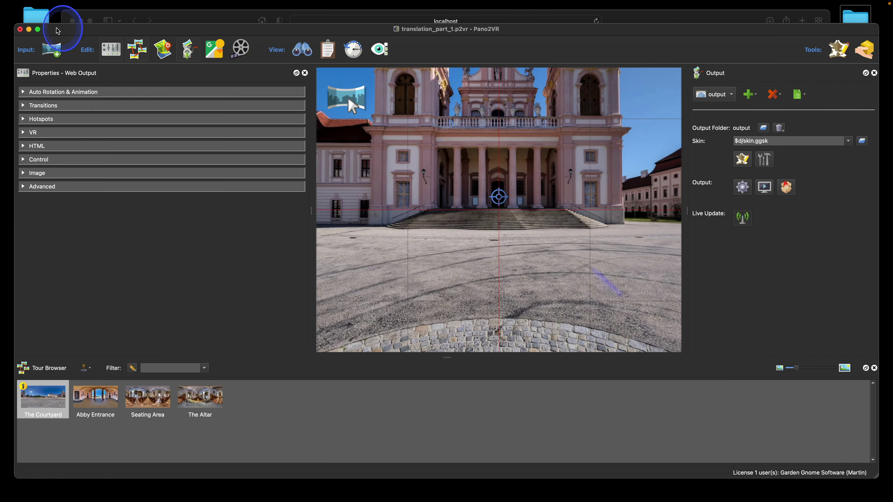
pyautogui.click(508, 248)
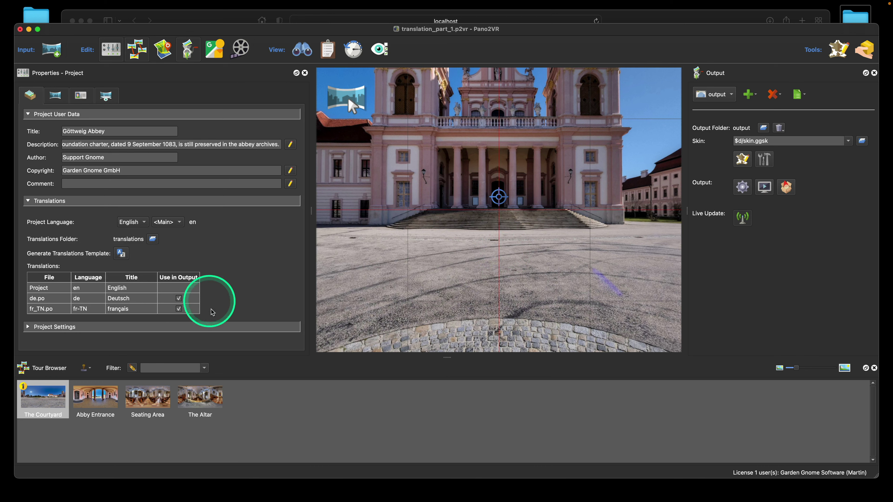
pyautogui.click(179, 309)
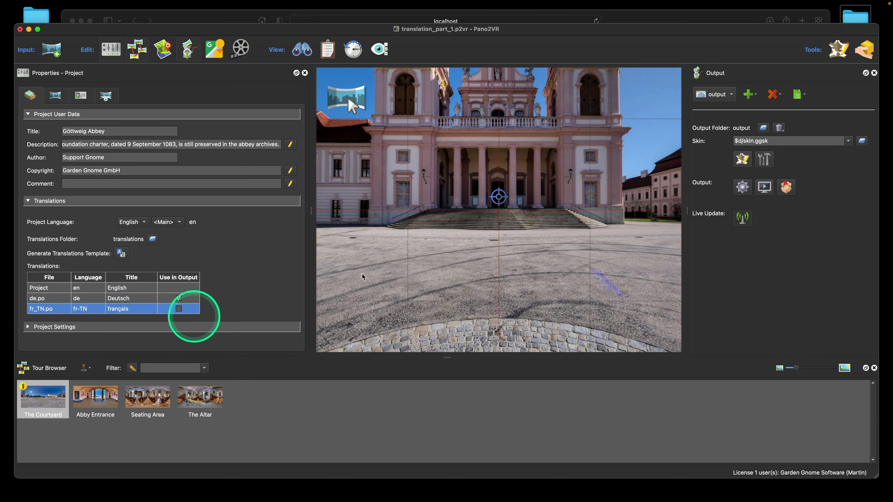
pyautogui.click(743, 187)
pyautogui.click(512, 263)
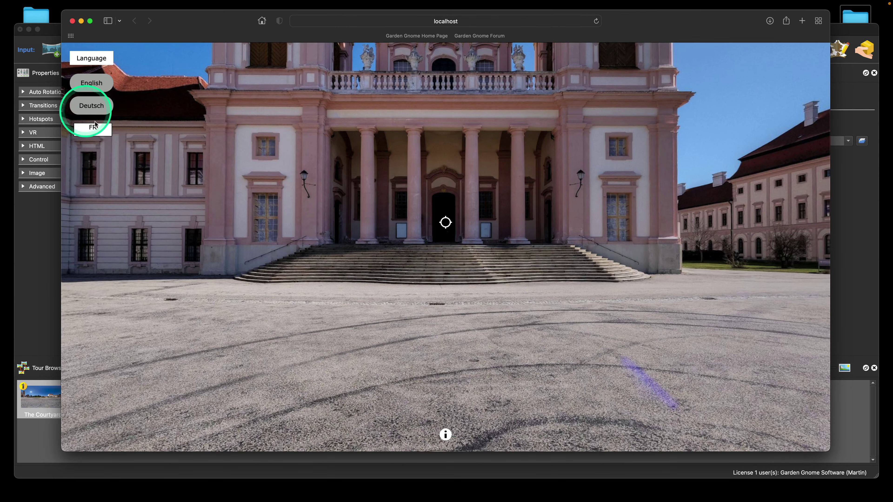
# Step: Test the FR button again in the regenerated tour by checking the context menu's language
pyautogui.click(99, 131)
pyautogui.rightClick(204, 105)
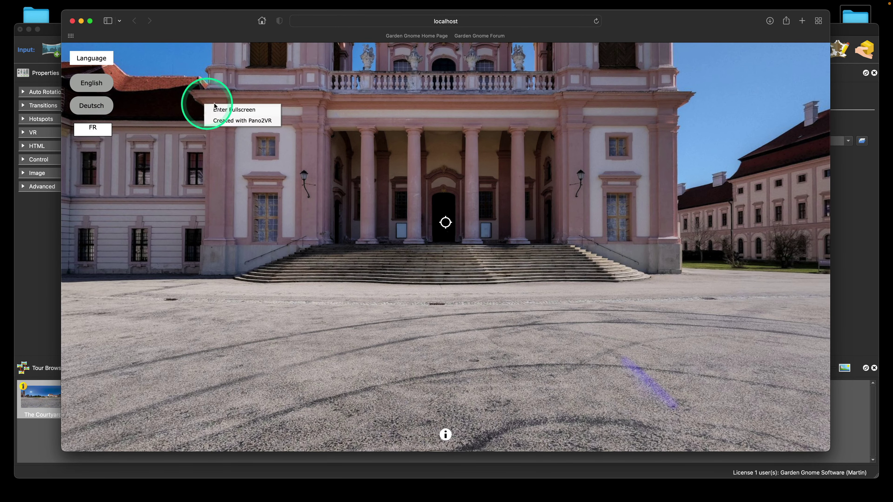
pyautogui.click(99, 132)
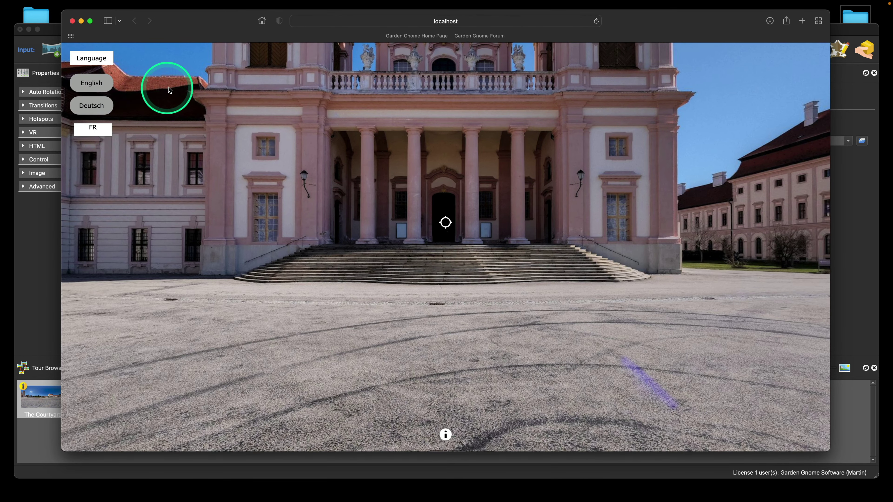
pyautogui.rightClick(168, 88)
pyautogui.click(94, 139)
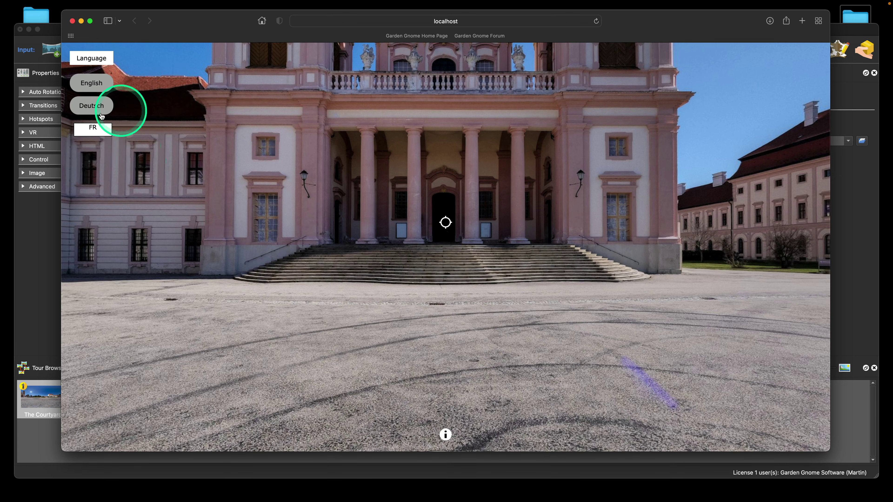
# Step: Move fr_TN.po from the project's translations folder to the bin and return to the Pano2VR project
pyautogui.click(57, 234)
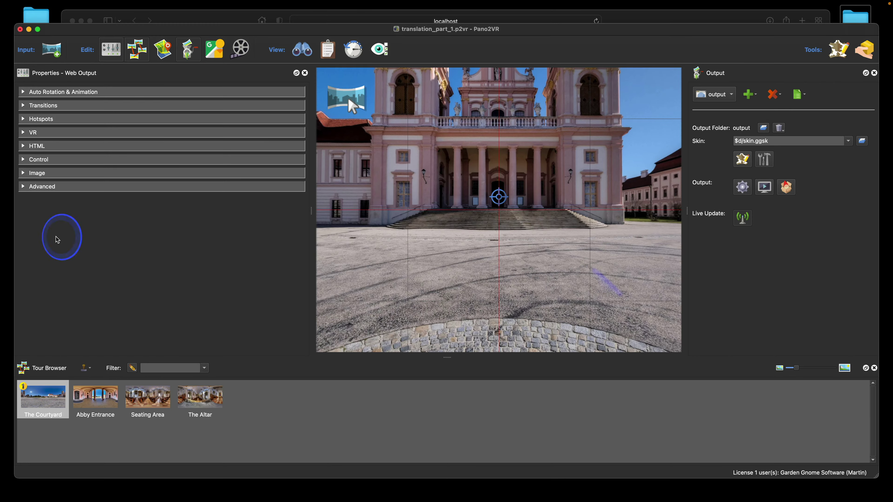
pyautogui.click(337, 212)
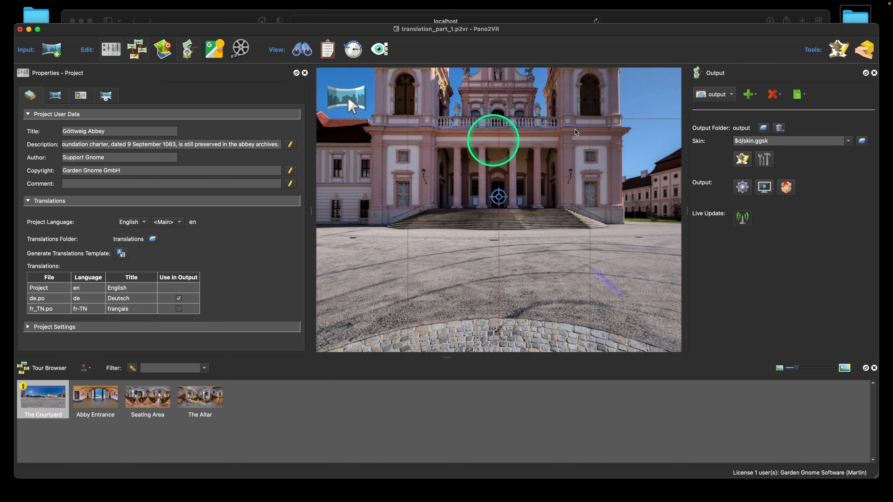
pyautogui.click(855, 19)
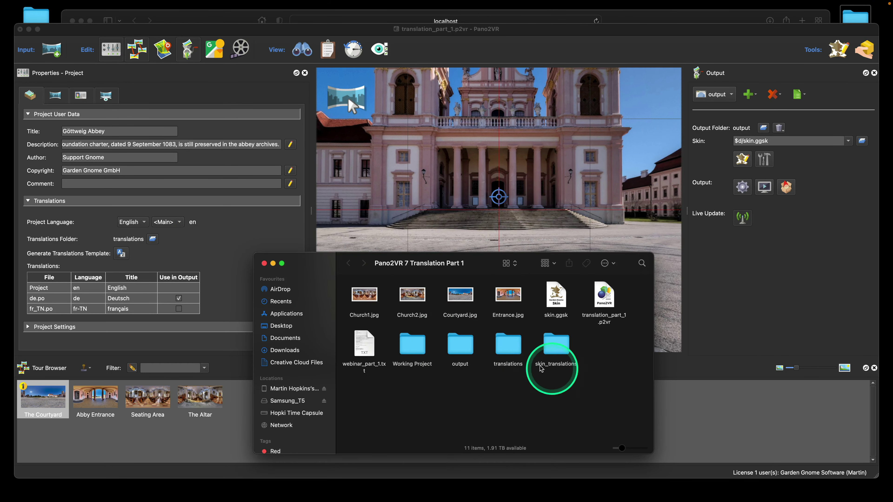
pyautogui.click(516, 355)
pyautogui.doubleClick(516, 356)
pyautogui.rightClick(462, 302)
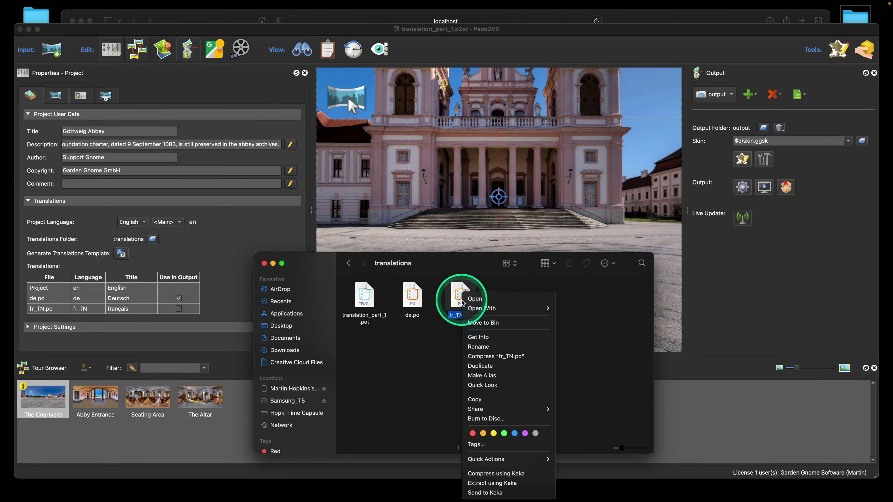
pyautogui.click(493, 324)
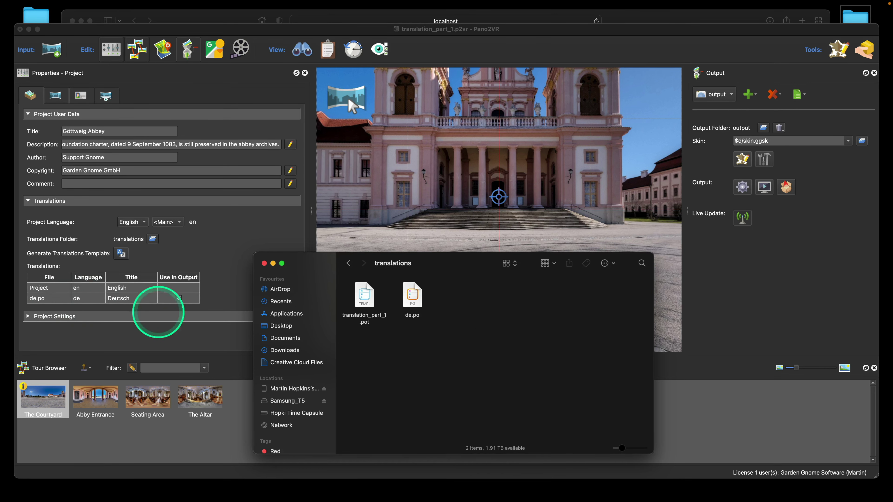
pyautogui.moveTo(318, 275); pyautogui.dragTo(371, 310)
pyautogui.click(780, 266)
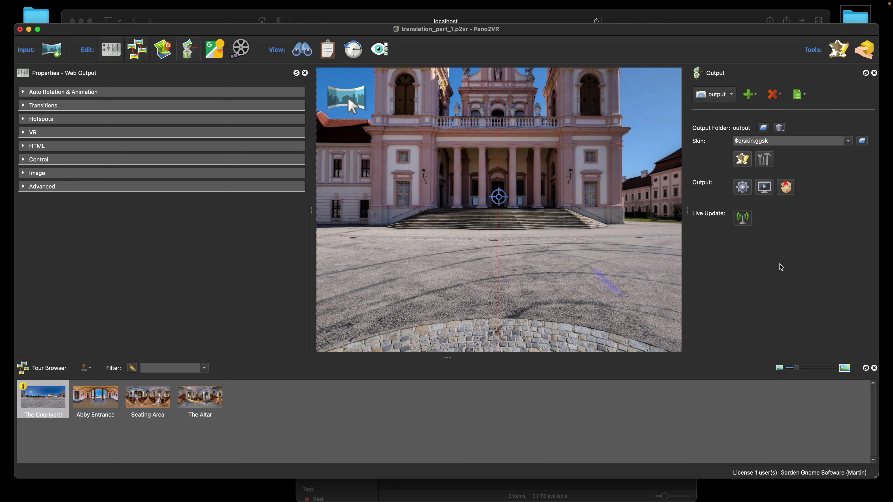
# Step: Open de.po from the translations folder, review its German translations, and close it to return to Pano2VR
pyautogui.click(492, 486)
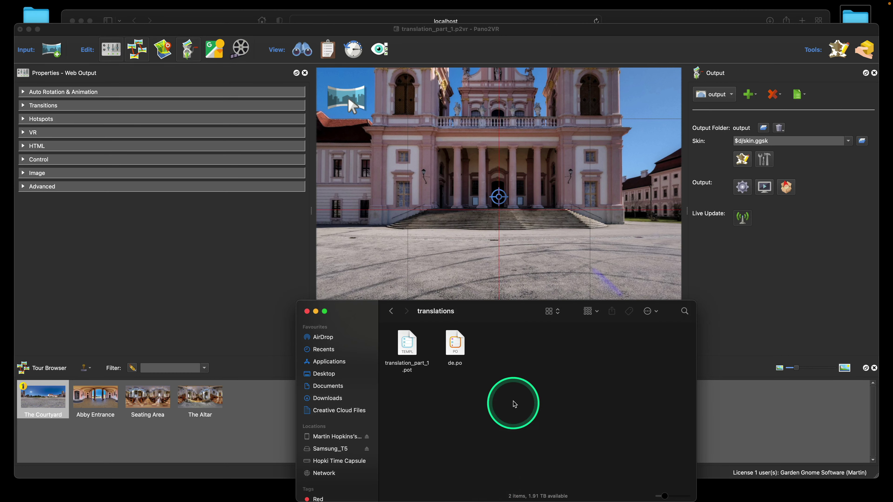
pyautogui.doubleClick(460, 350)
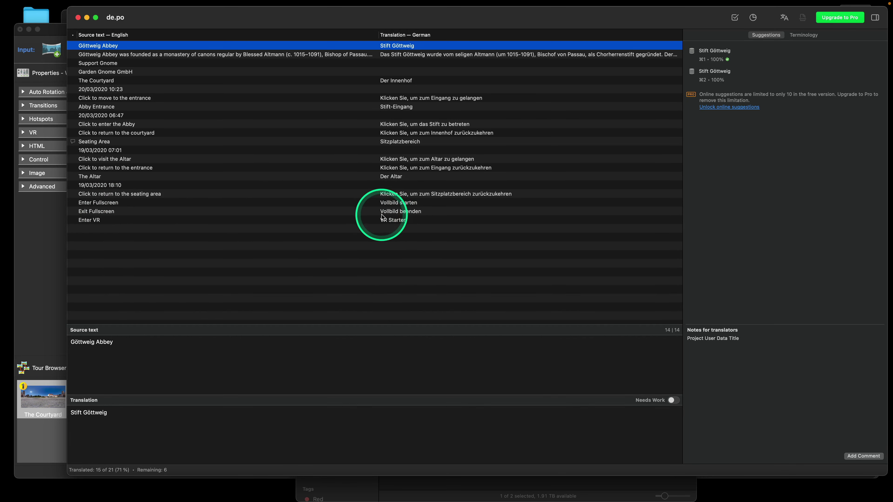
pyautogui.click(78, 18)
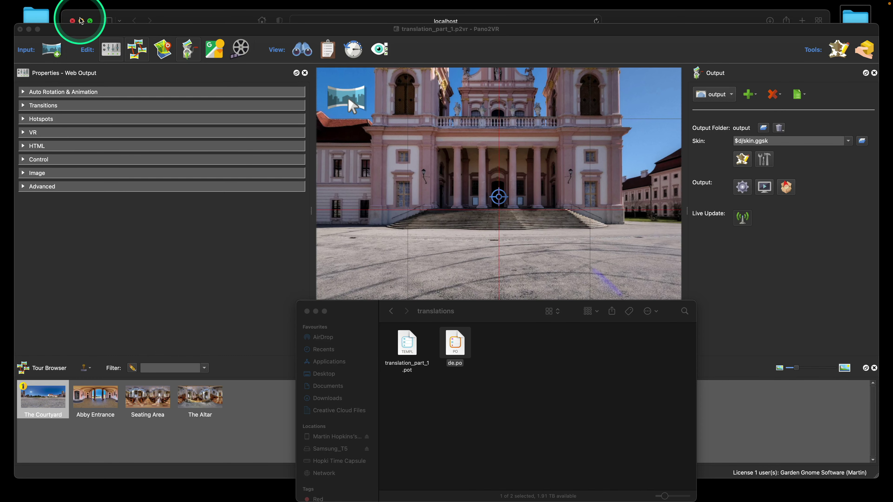
pyautogui.click(663, 36)
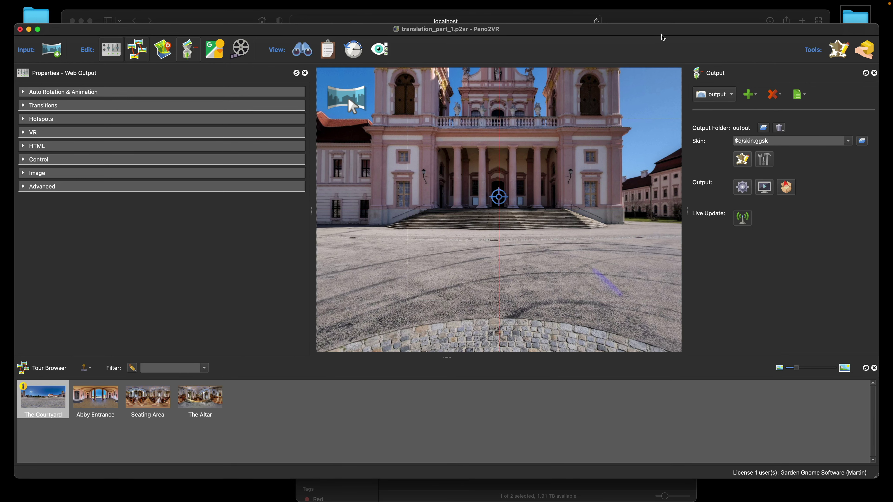
# Step: Delete the FR text button from the skin, close the Skin Editor, and regenerate and open the web output
pyautogui.click(743, 160)
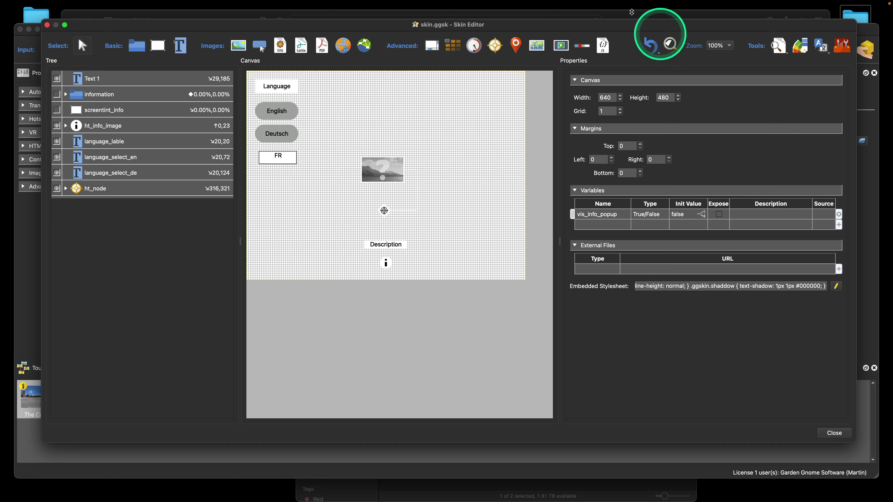
pyautogui.click(285, 163)
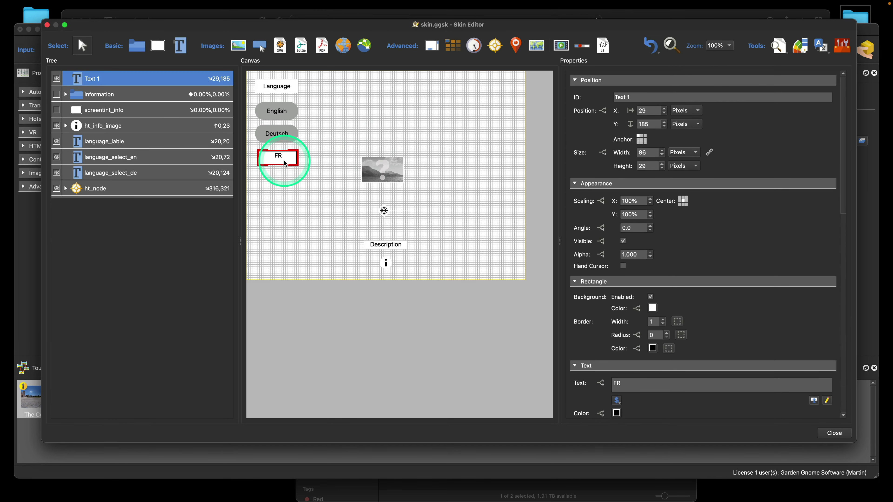
pyautogui.press('Delete')
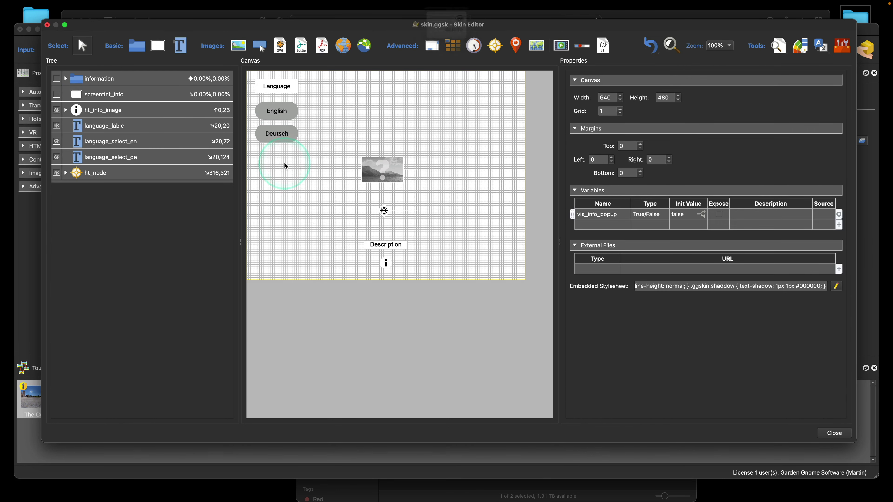
pyautogui.click(285, 165)
pyautogui.click(834, 433)
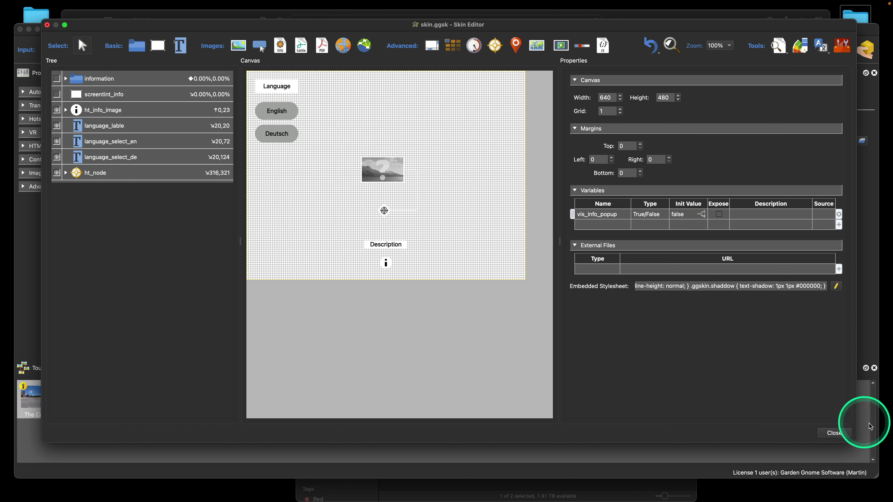
pyautogui.click(501, 243)
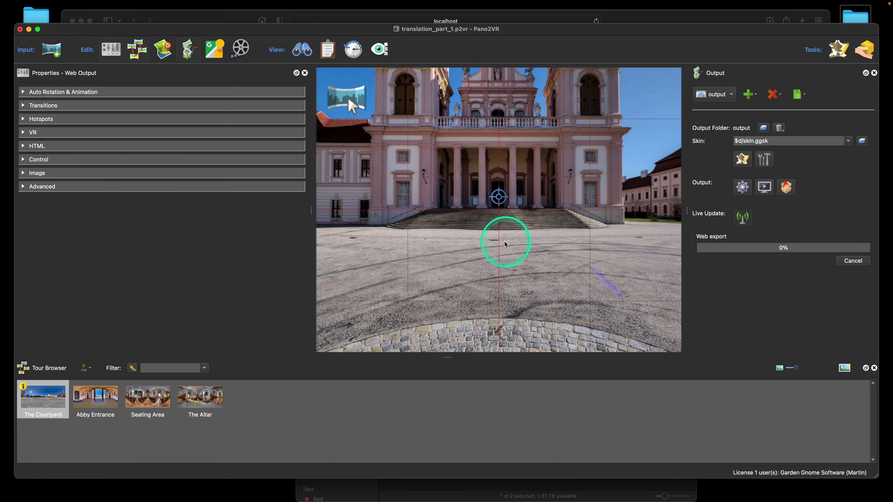
pyautogui.click(737, 186)
pyautogui.click(765, 187)
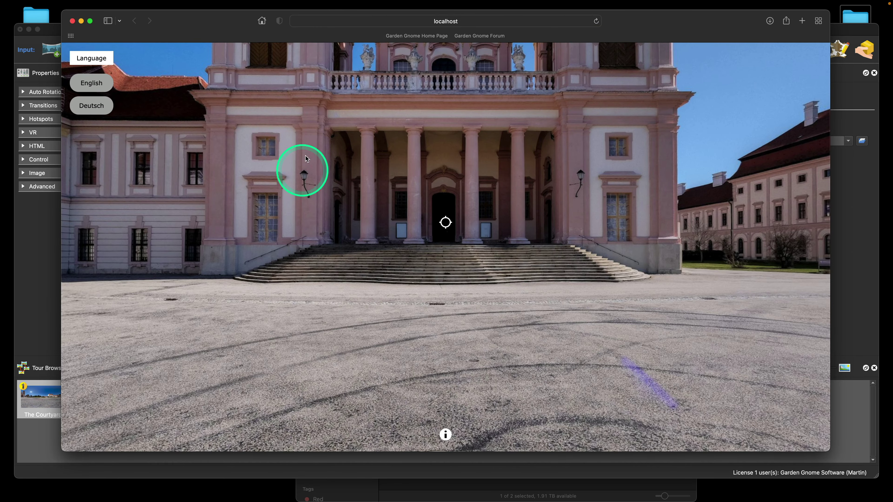
# Step: Check the tour's context menu, switch the language to Deutsch, and test the node hotspots to the abbey entrance and back
pyautogui.rightClick(306, 148)
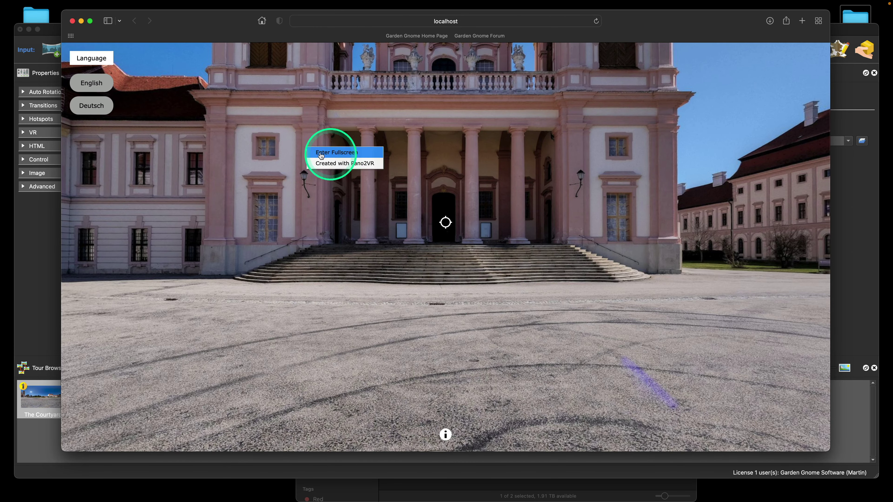
pyautogui.click(130, 125)
pyautogui.click(97, 108)
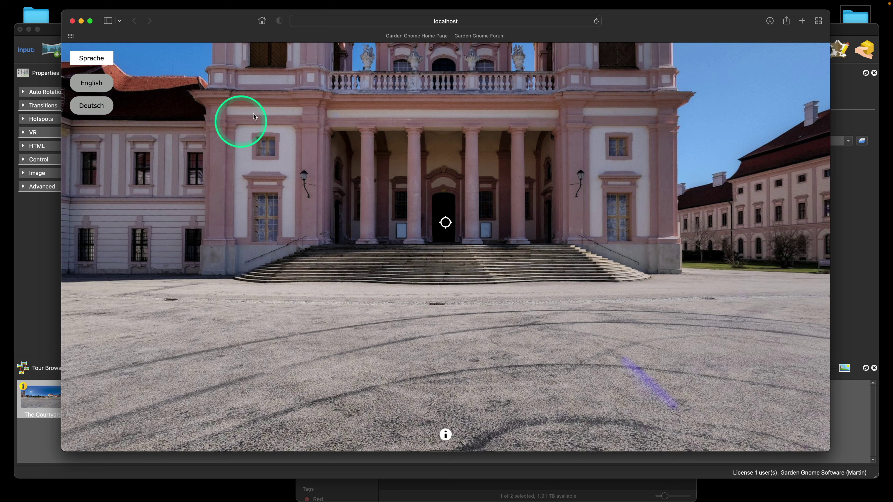
pyautogui.rightClick(263, 112)
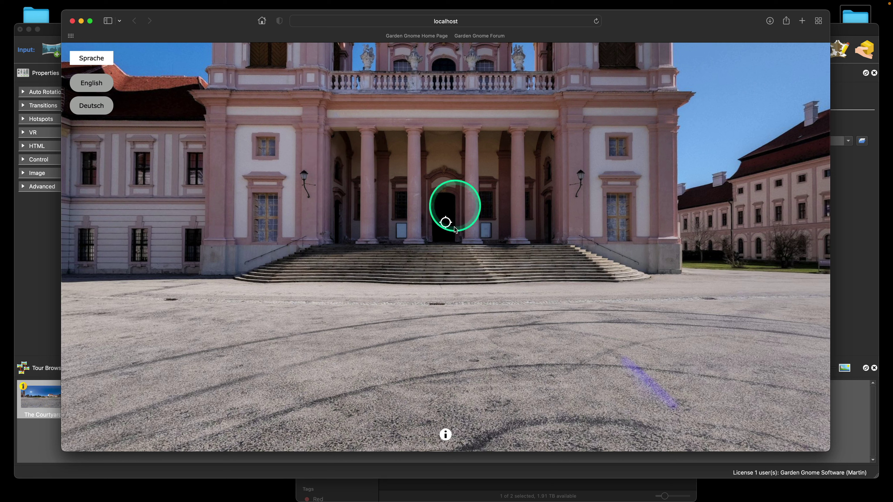
pyautogui.moveTo(444, 224)
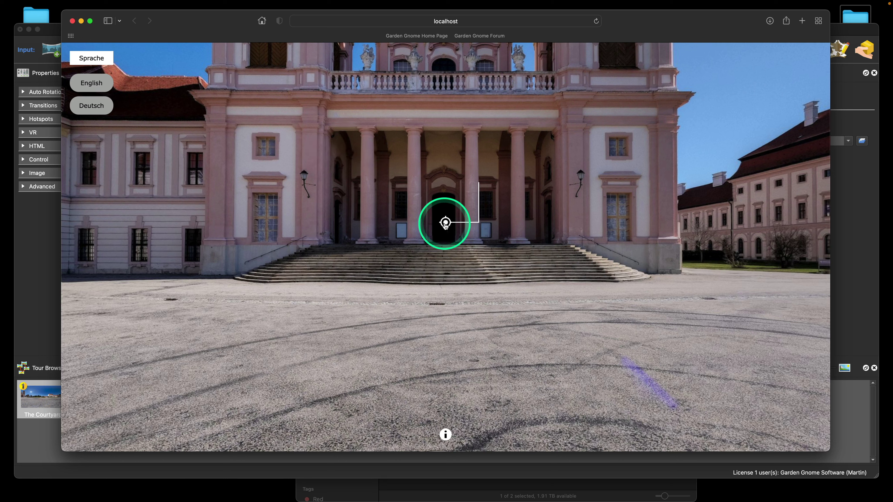
pyautogui.click(445, 223)
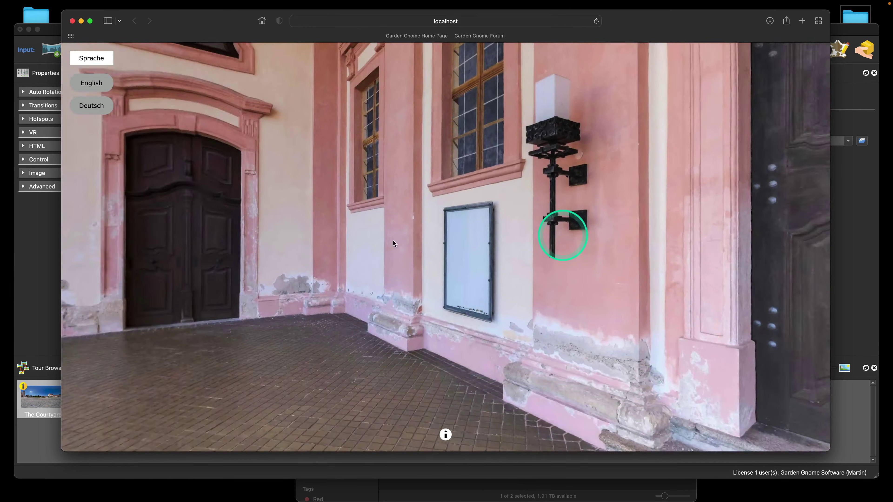
pyautogui.moveTo(393, 241); pyautogui.dragTo(477, 234)
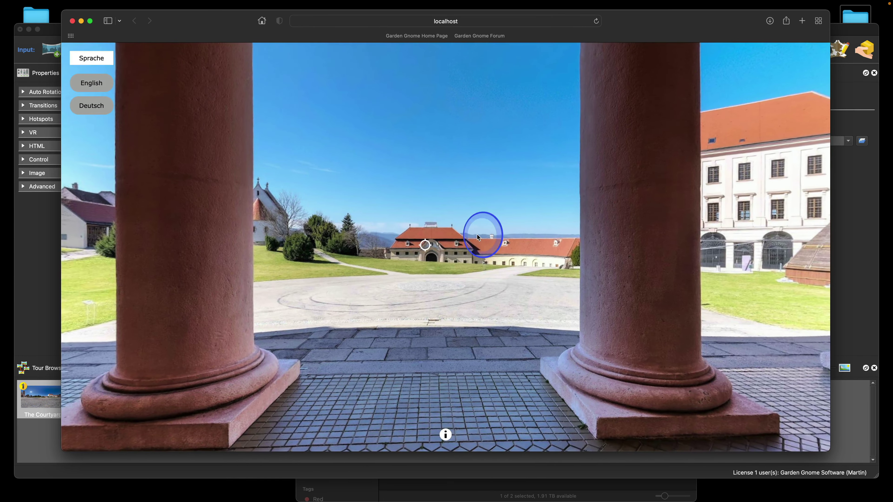
pyautogui.click(426, 248)
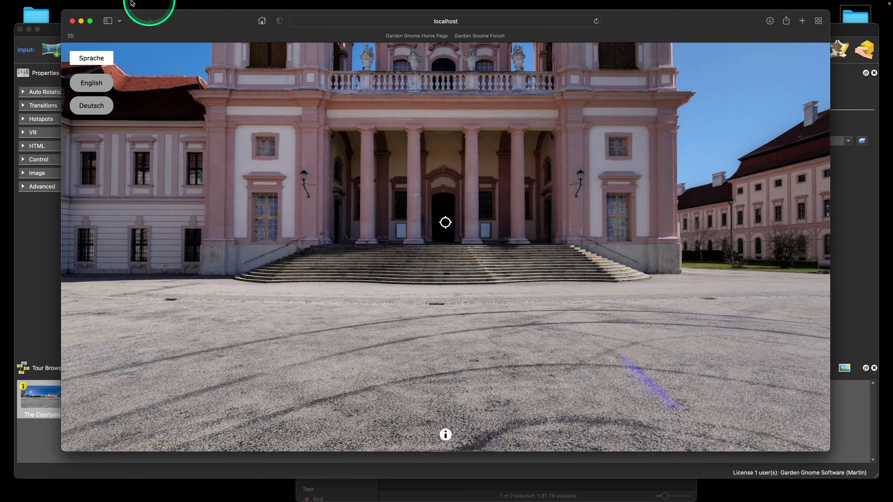
# Step: Return to Pano2VR, add projection items to the web output's context menu, and regenerate the output
pyautogui.click(53, 37)
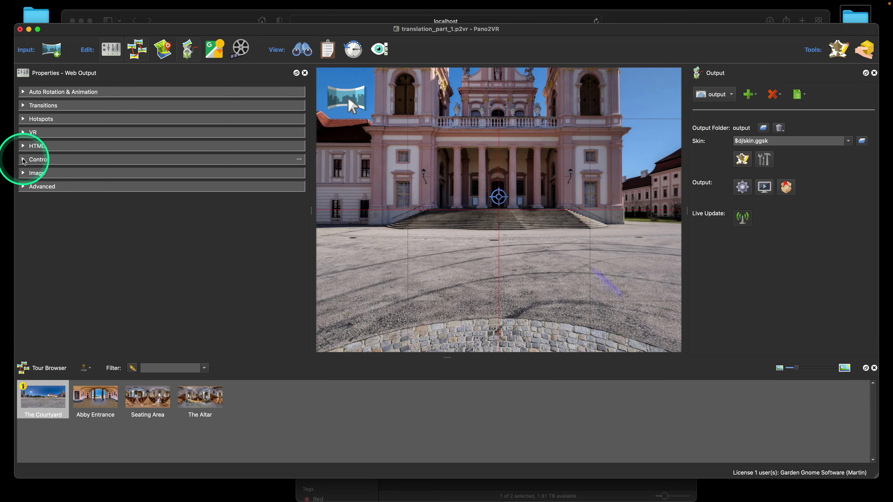
pyautogui.click(30, 160)
pyautogui.scroll(-3, 224, 276)
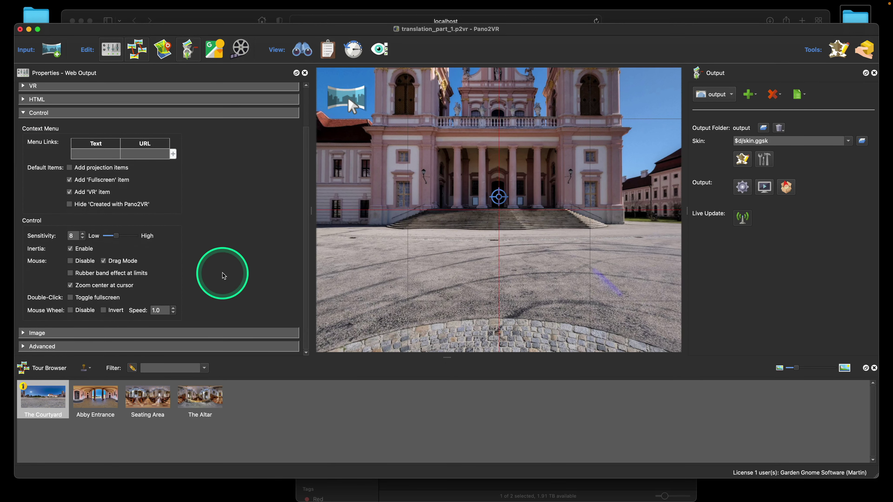
pyautogui.click(70, 169)
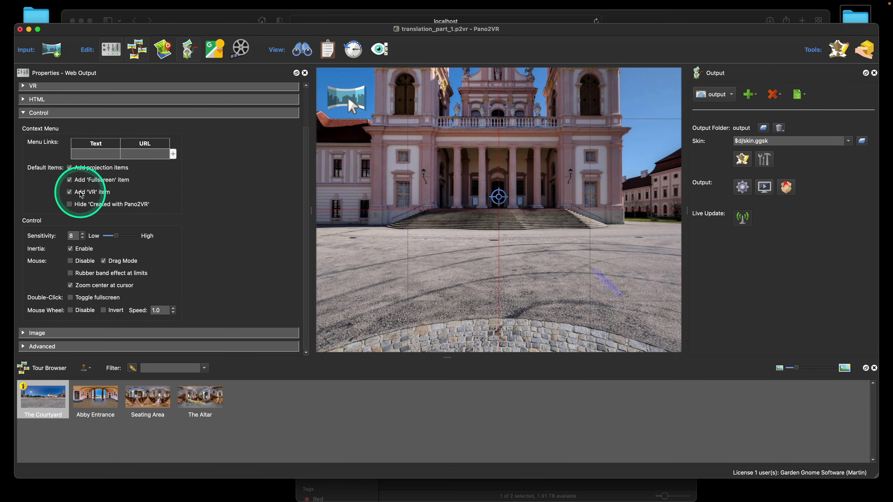
pyautogui.click(742, 187)
pyautogui.click(518, 262)
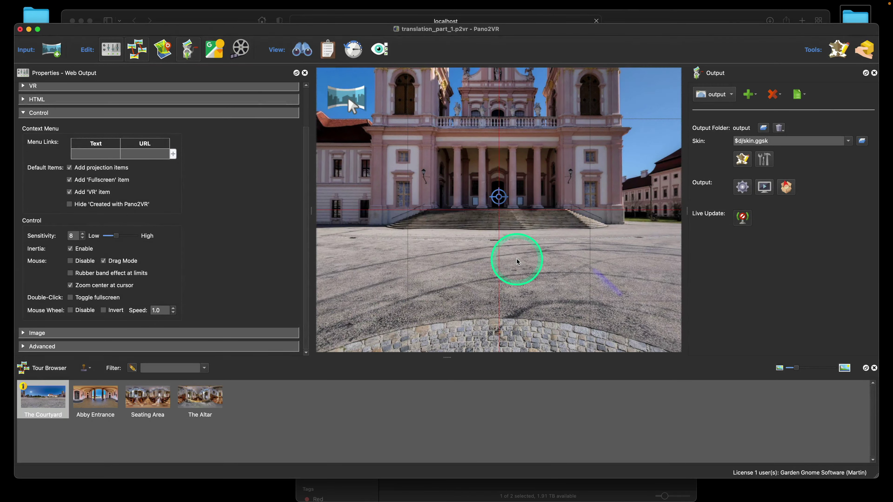
# Step: Switch to the browser and examine the tour's context menu in English and in Deutsch for the projection items
pyautogui.click(717, 17)
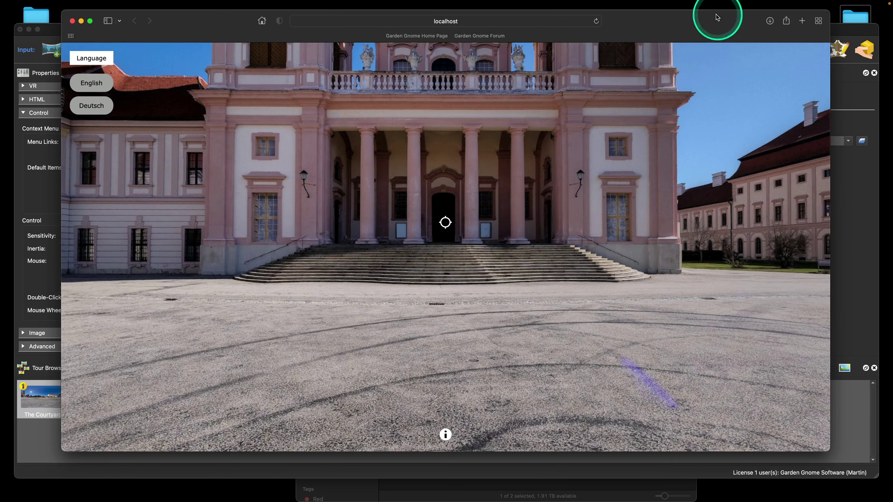
pyautogui.rightClick(330, 149)
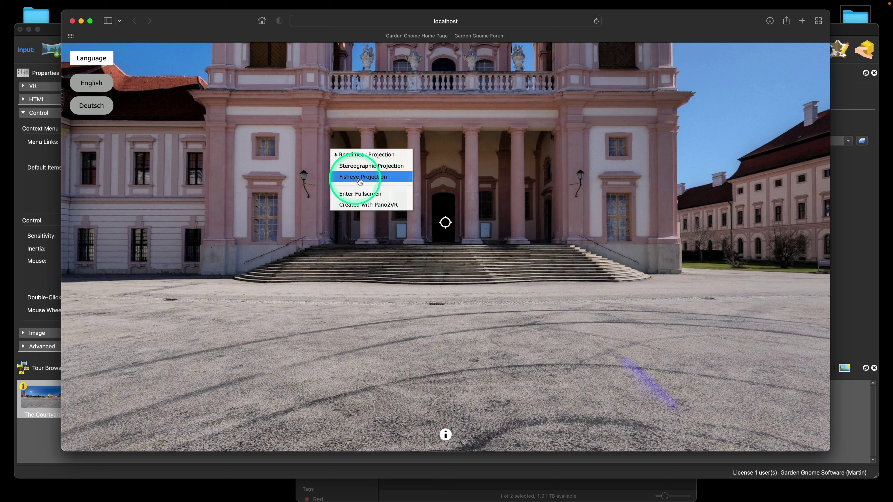
pyautogui.click(97, 111)
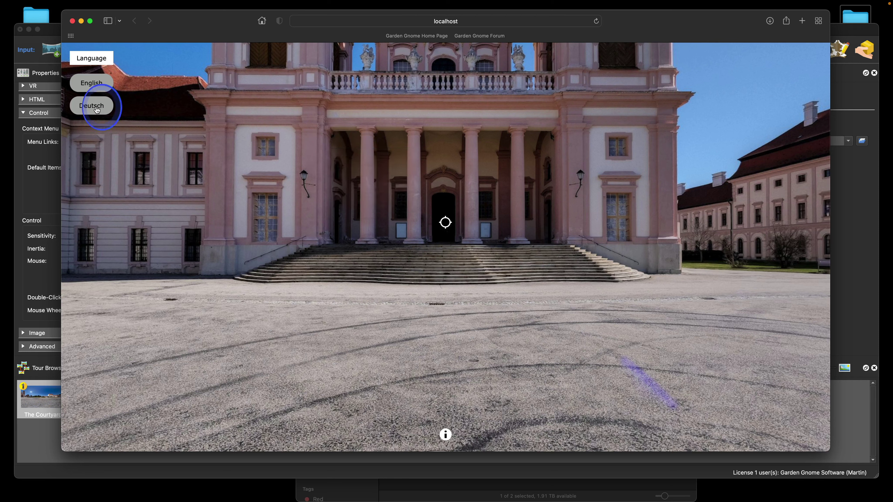
pyautogui.click(321, 138)
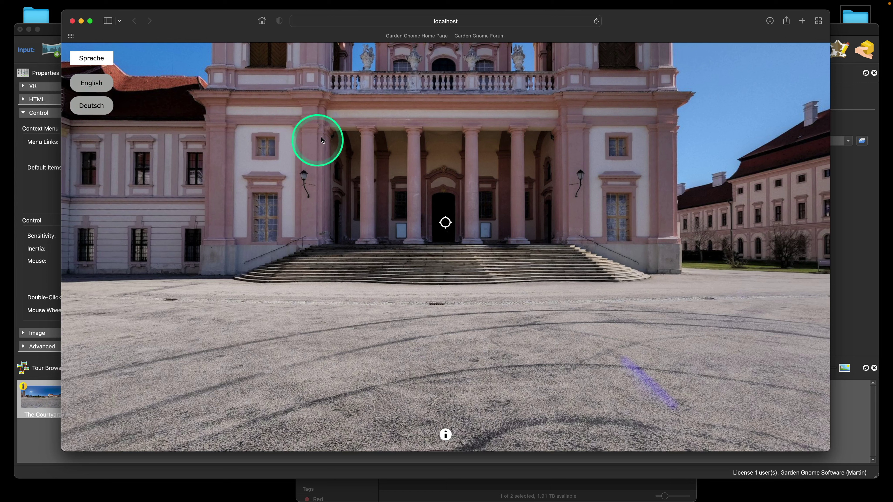
pyautogui.rightClick(323, 136)
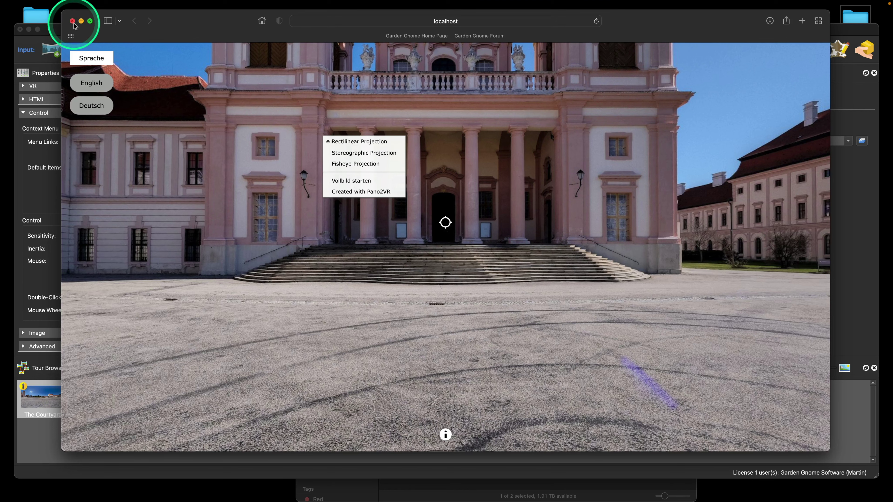
# Step: Return to Pano2VR, collapse the Control settings, and generate a new translations template from the project's translation properties
pyautogui.click(57, 34)
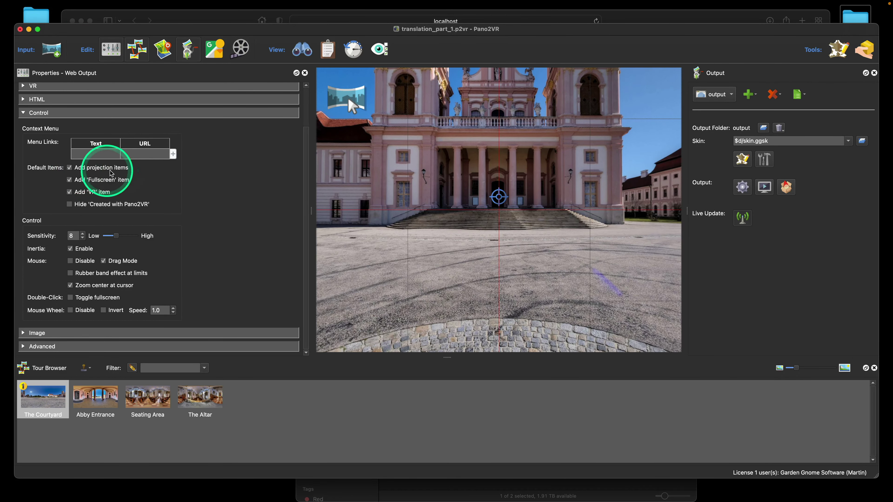
pyautogui.click(25, 113)
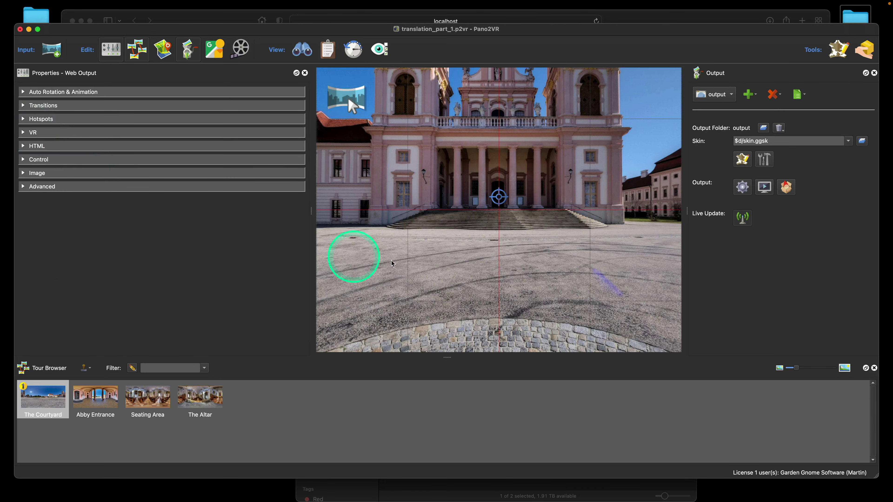
pyautogui.click(432, 222)
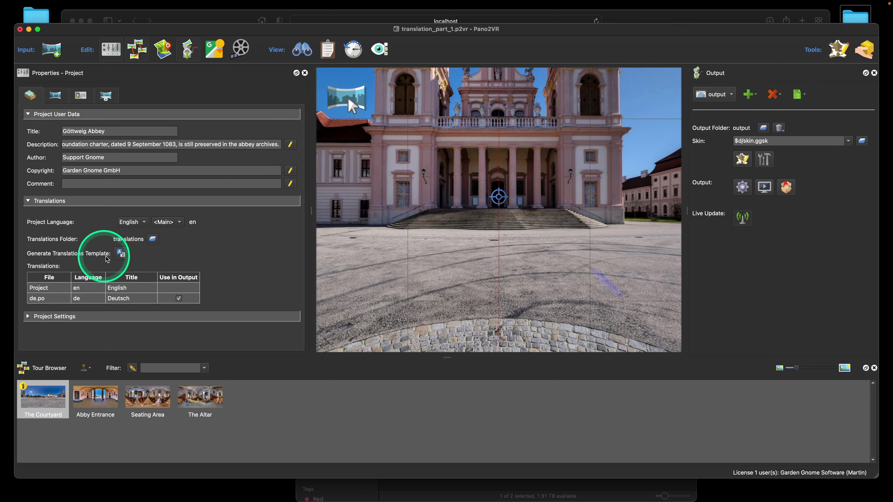
pyautogui.click(121, 253)
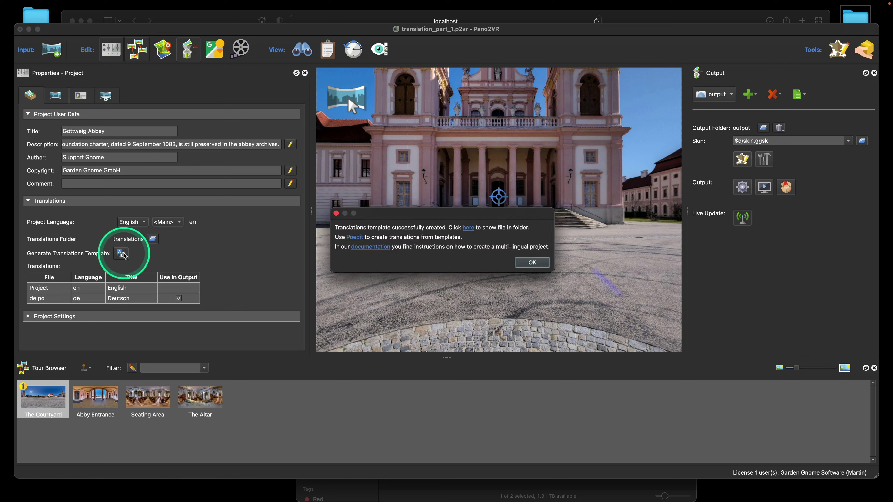
# Step: Show the new template in its folder, open translation_part_1.pot in Poedit to review its source texts, and close it
pyautogui.click(467, 228)
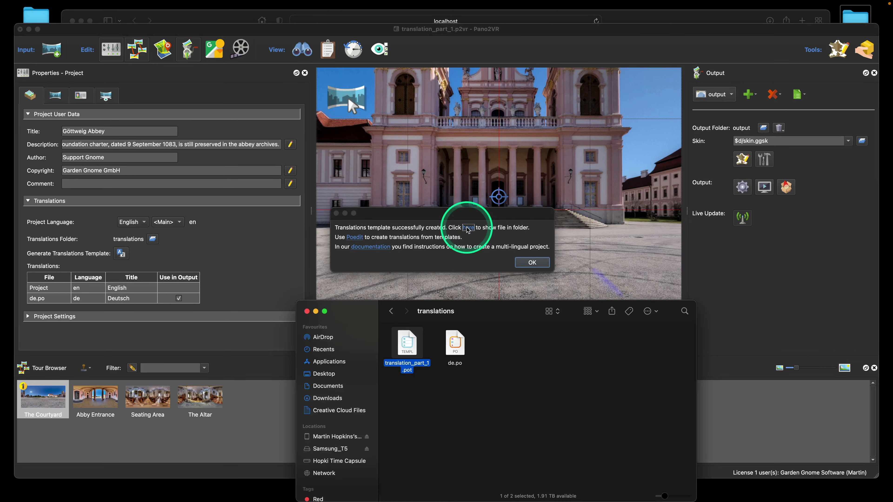
pyautogui.moveTo(359, 319); pyautogui.dragTo(355, 136)
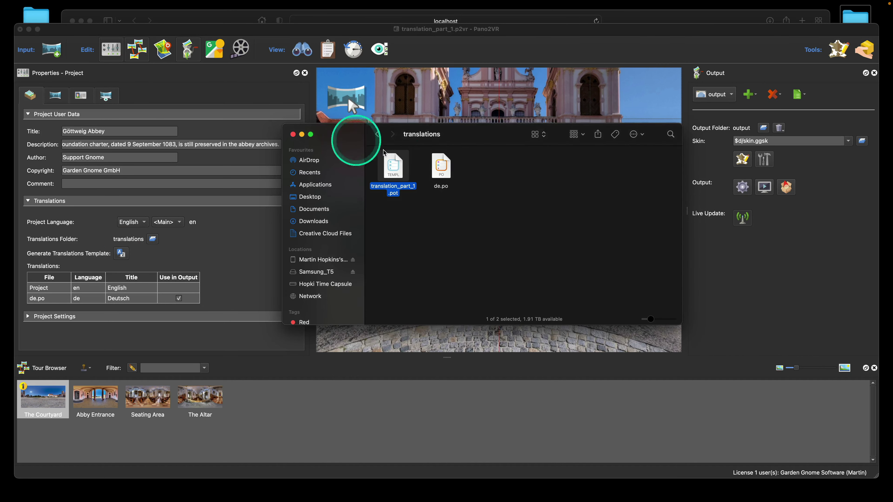
pyautogui.doubleClick(396, 164)
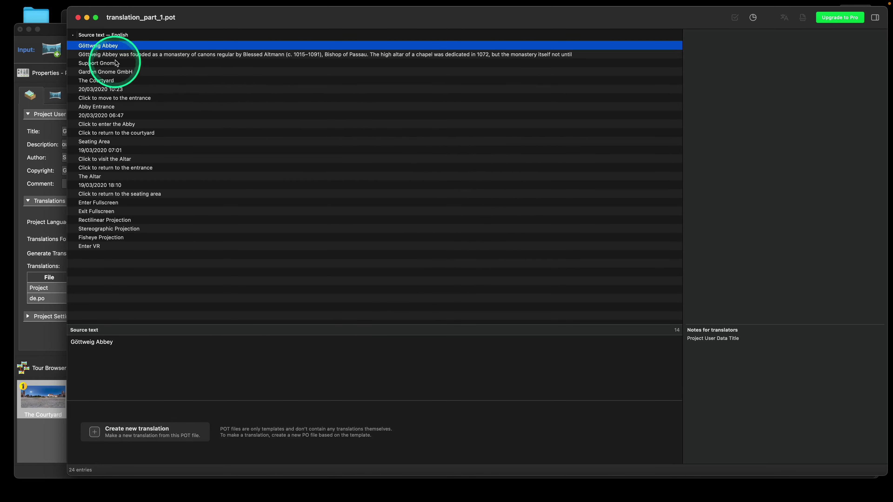
pyautogui.click(489, 233)
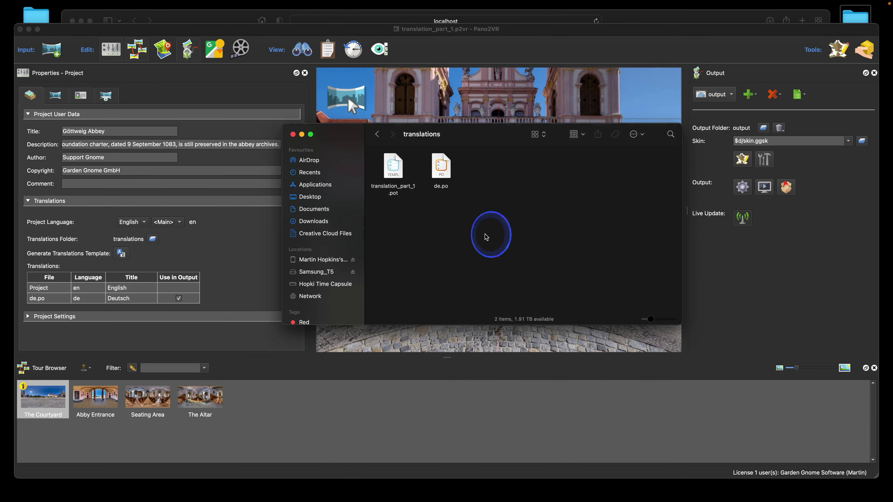
# Step: Open de.po in Poedit and update it from the translation_part_1.pot template
pyautogui.doubleClick(441, 170)
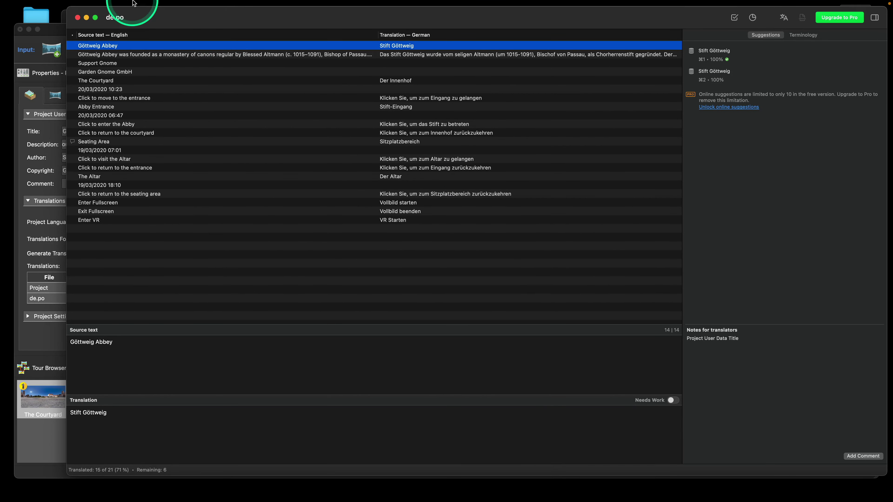
pyautogui.click(126, 4)
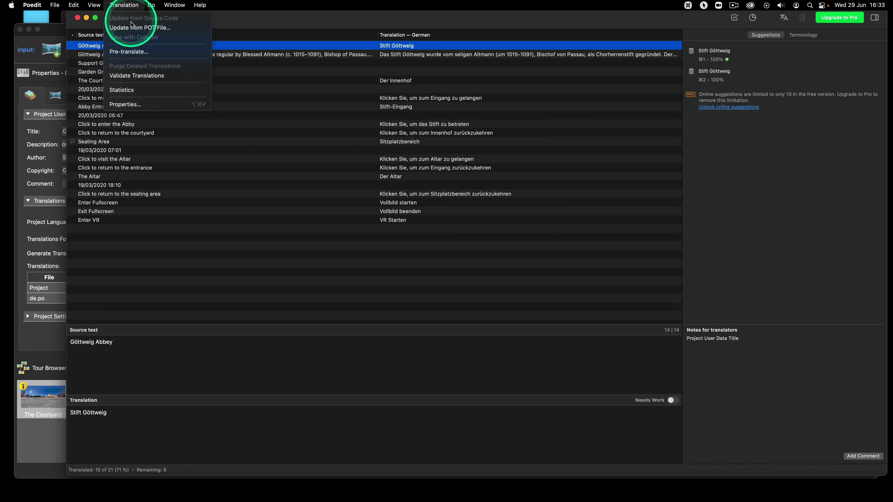
pyautogui.click(165, 29)
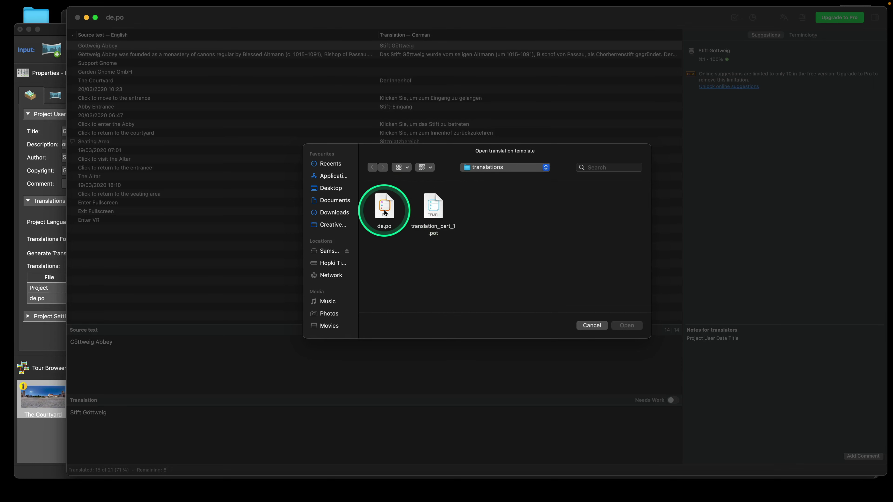
pyautogui.click(435, 217)
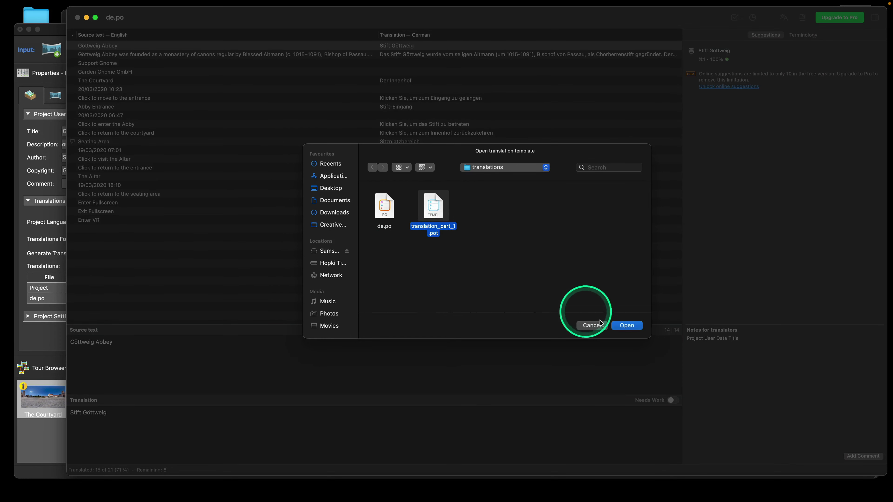
pyautogui.click(626, 325)
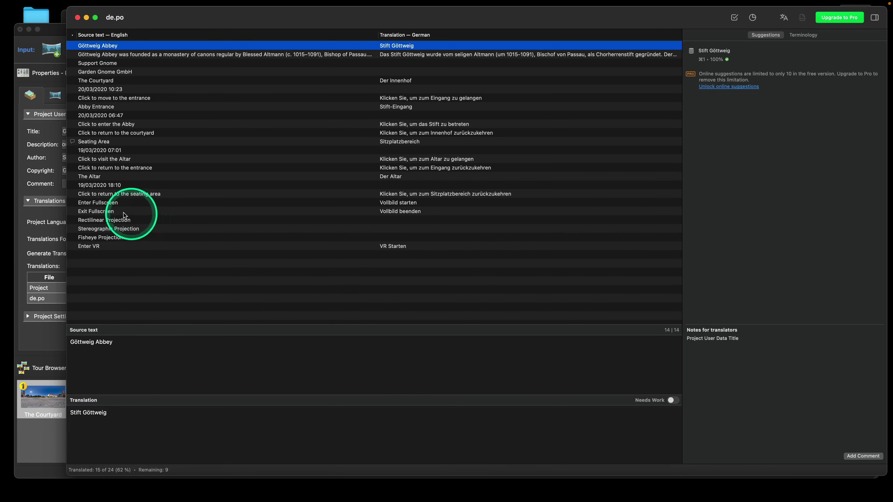
# Step: Apply the suggested translations "Rectilineare Projektion", "Stereographische Projektion" and "Fischaugen Projektion" to the three projection entries in de.po
pyautogui.click(121, 221)
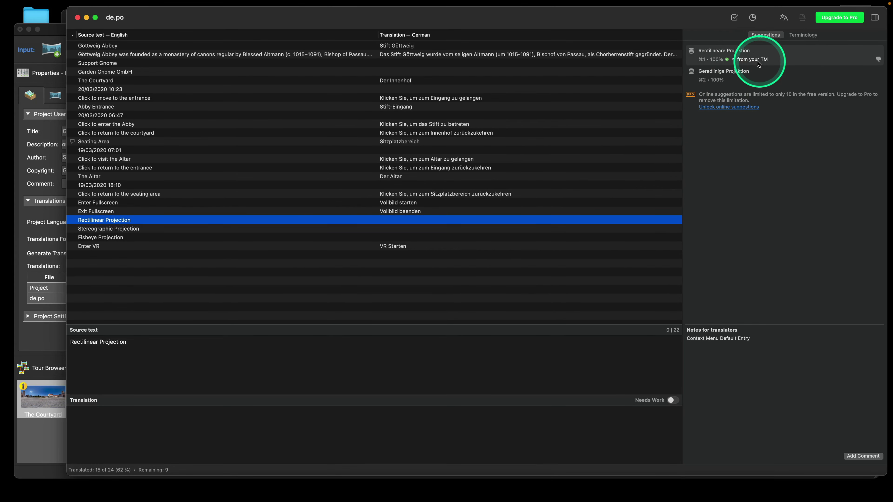
pyautogui.click(729, 55)
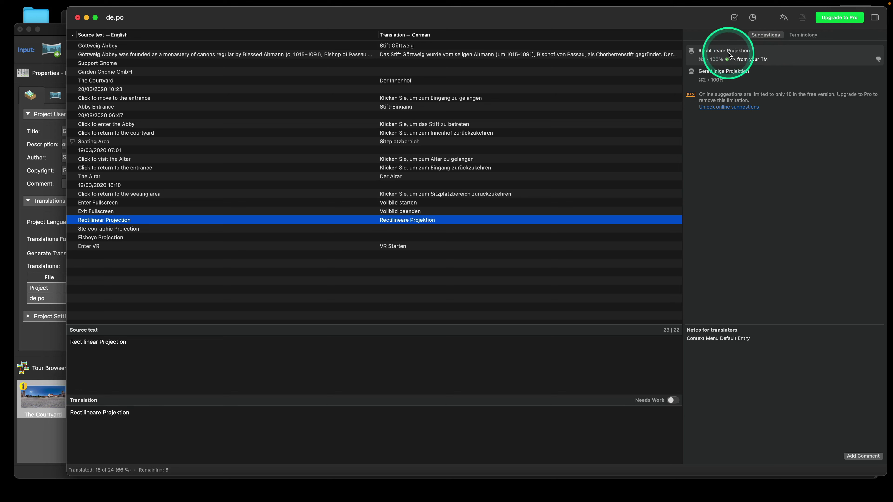
pyautogui.click(411, 230)
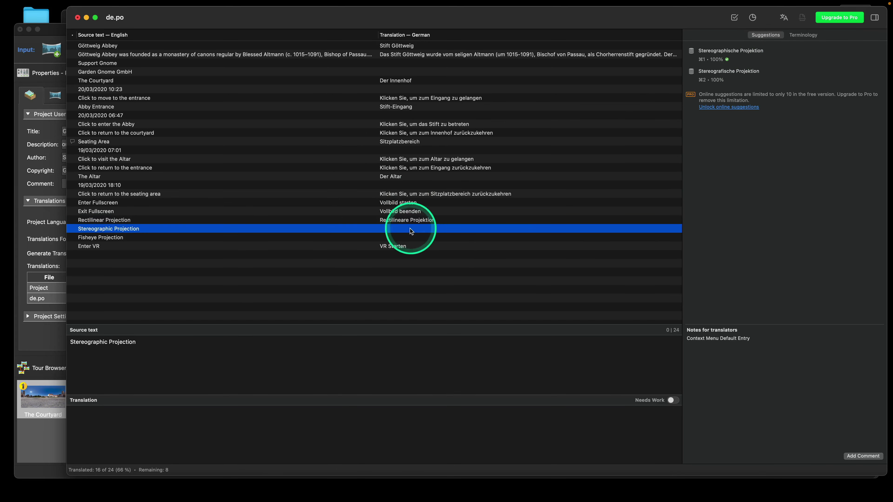
pyautogui.click(709, 58)
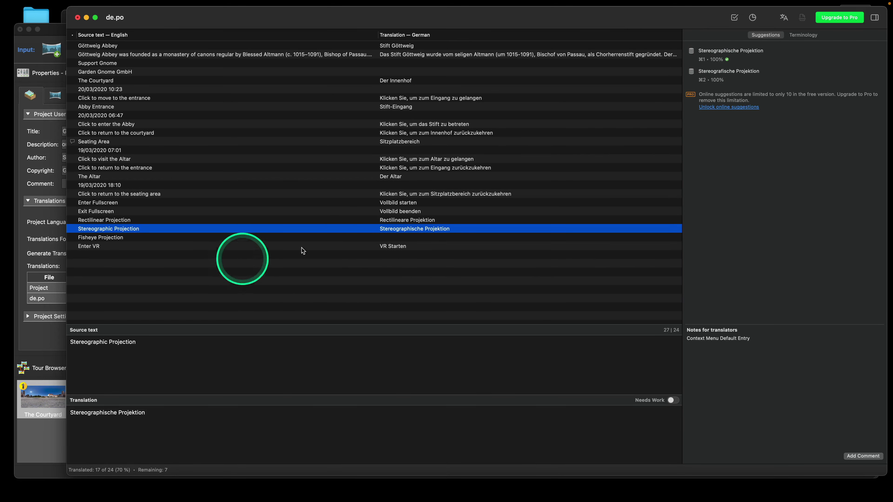
pyautogui.click(399, 239)
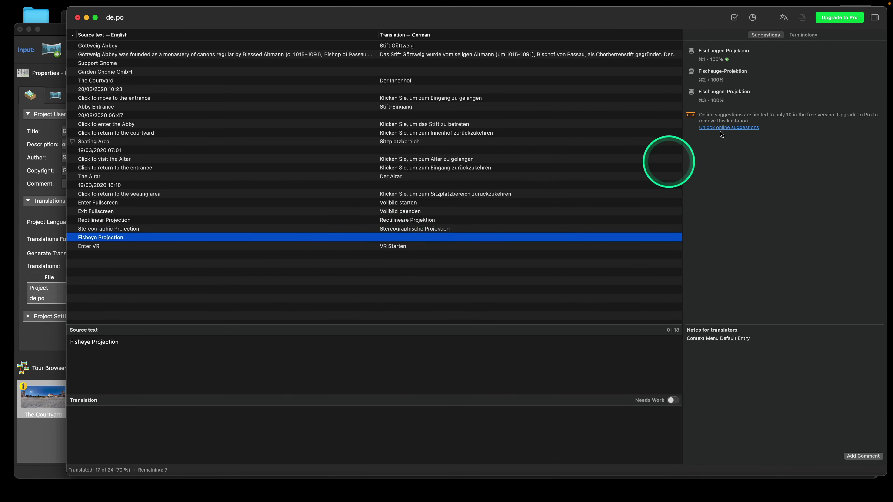
pyautogui.click(714, 58)
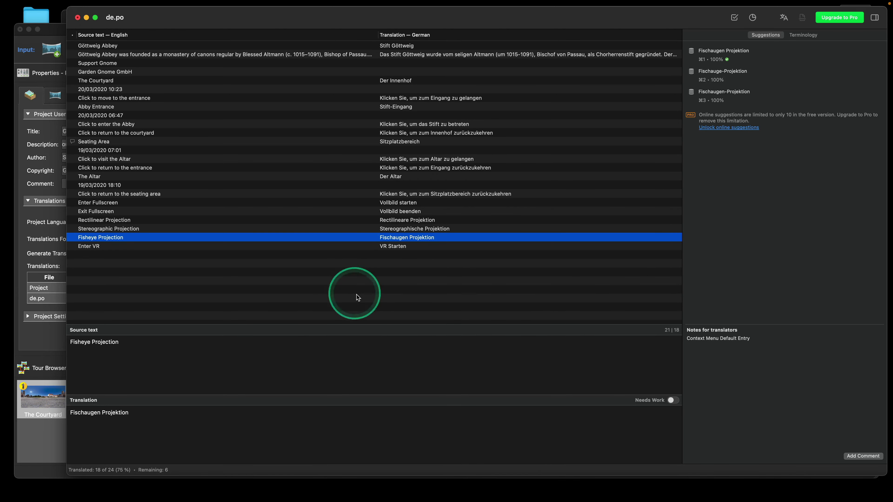
# Step: Save and close de.po, and close the translations folder window
pyautogui.click(235, 17)
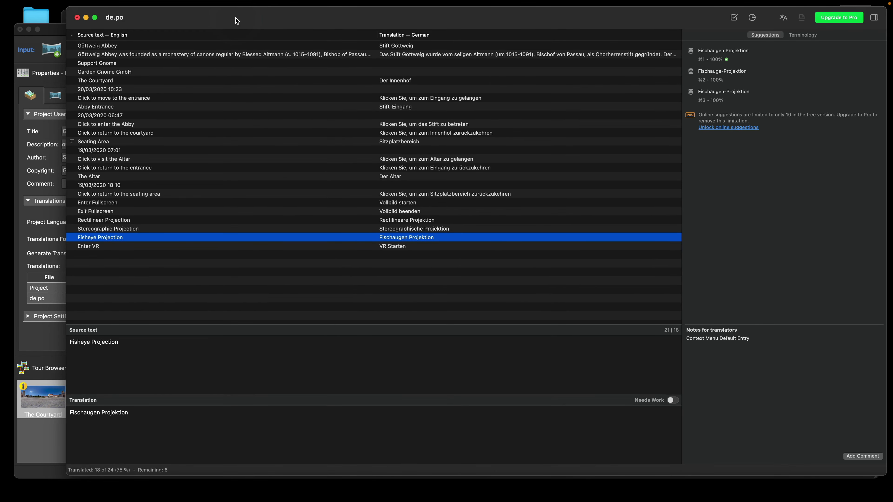
pyautogui.press('super+s')
pyautogui.click(77, 17)
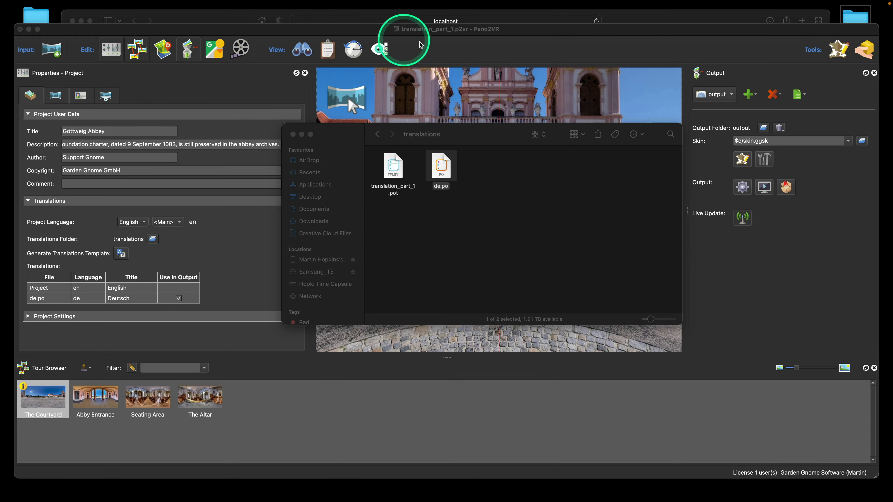
pyautogui.click(296, 135)
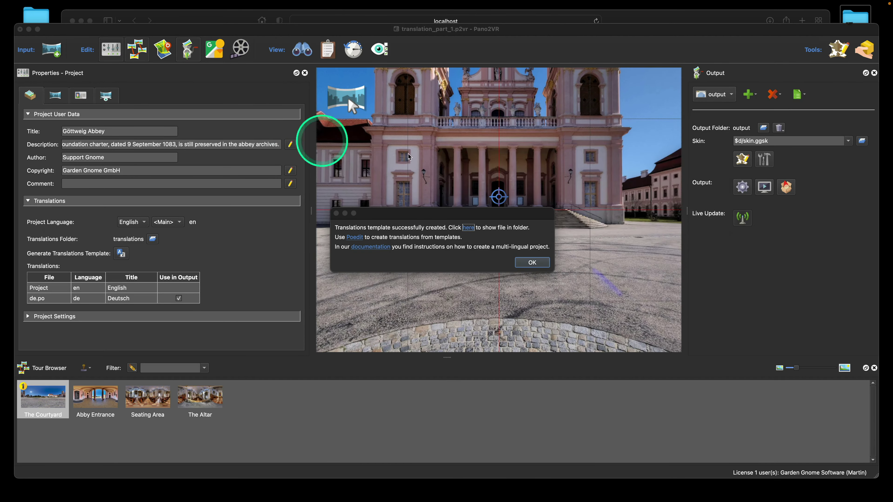
# Step: Return to Pano2VR, dismiss the translations template message and generate the web output
pyautogui.click(752, 197)
pyautogui.click(532, 264)
pyautogui.click(743, 189)
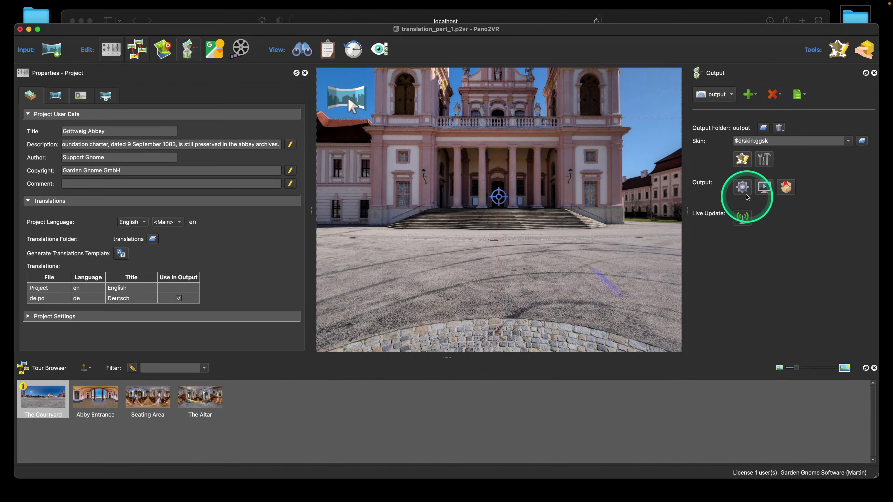
pyautogui.click(516, 263)
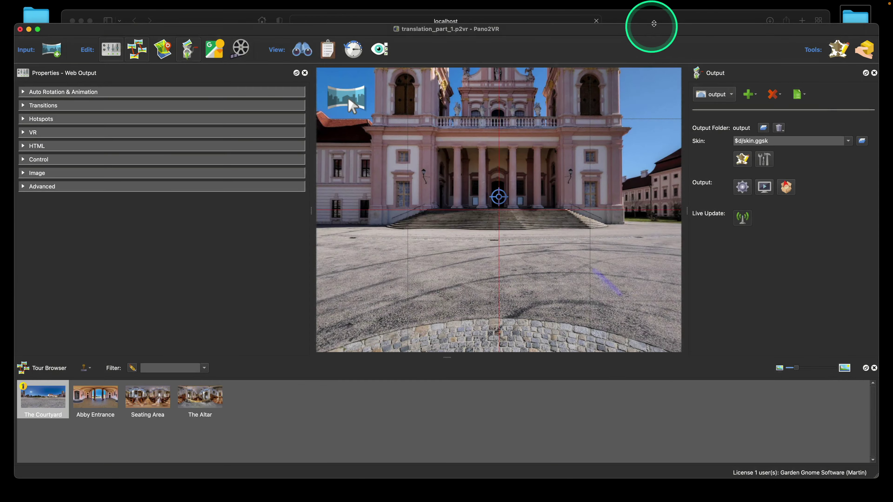
# Step: Switch to the browser and compare the regenerated tour's context menu entries in English and in Deutsch
pyautogui.click(648, 22)
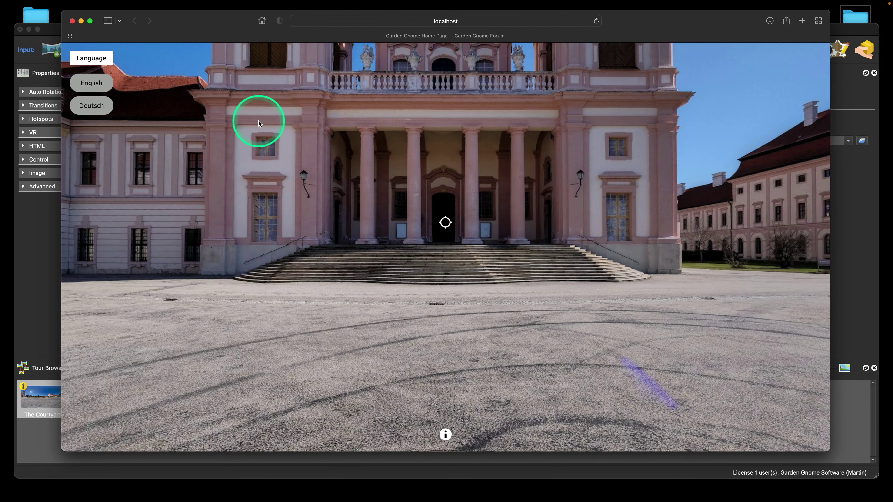
pyautogui.rightClick(252, 109)
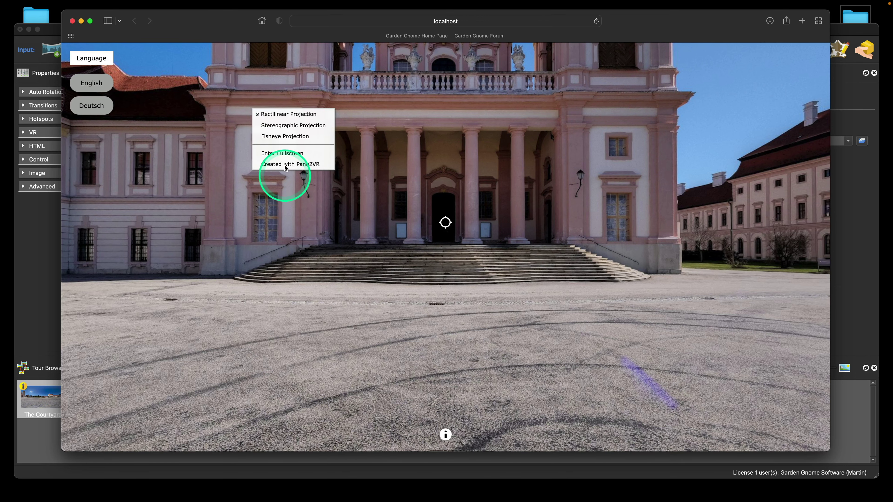
pyautogui.click(92, 106)
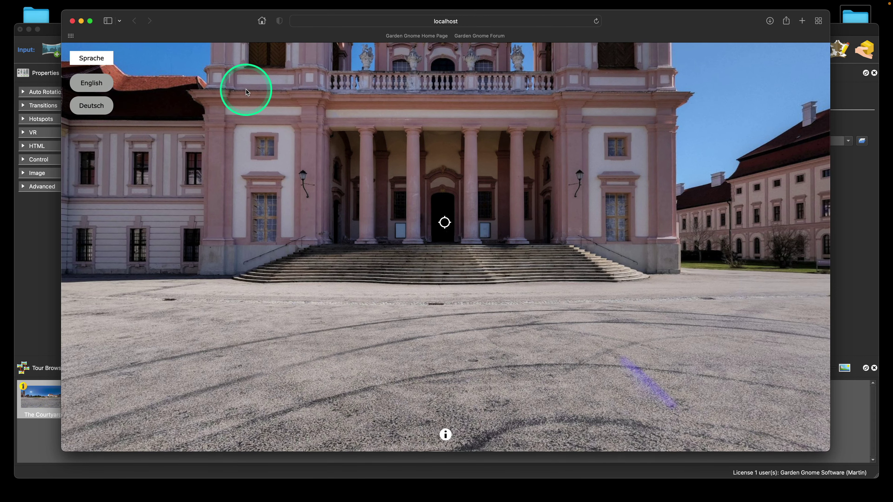
pyautogui.rightClick(245, 90)
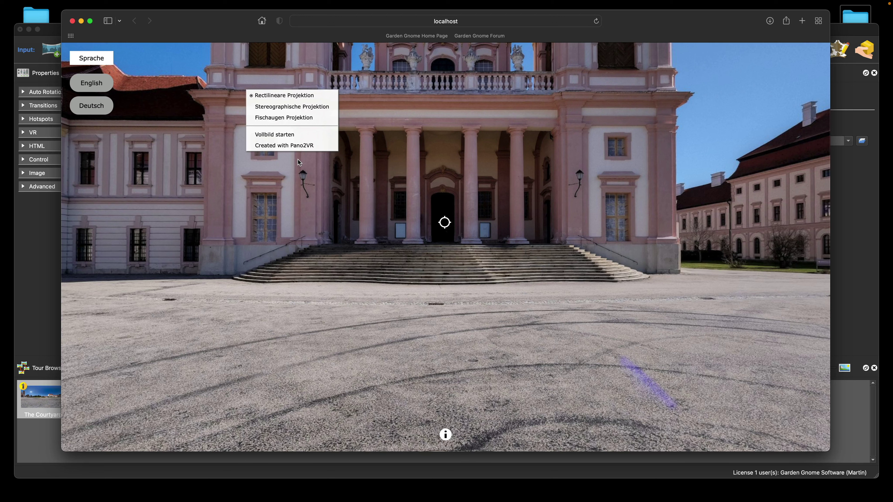
pyautogui.click(433, 277)
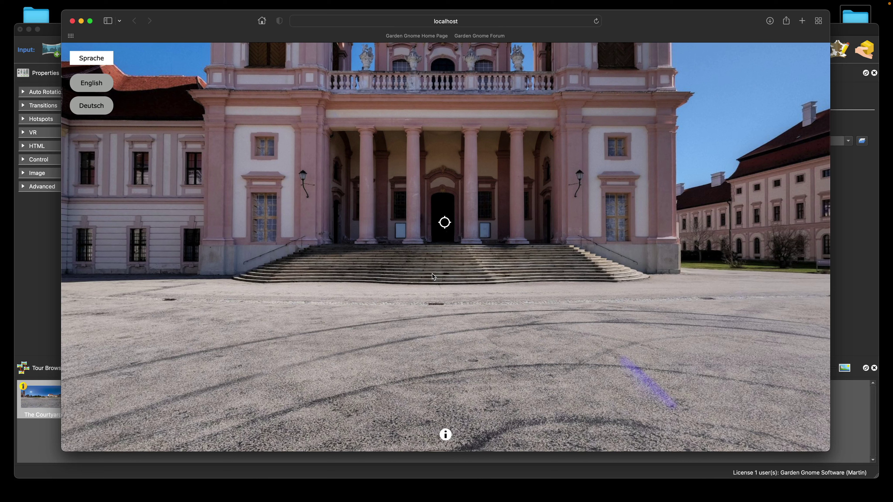
# Step: Check the courtyard hotspot's preview text in English, change to Deutsch, and go through to the abbey entrance to inspect its hotspot
pyautogui.click(102, 84)
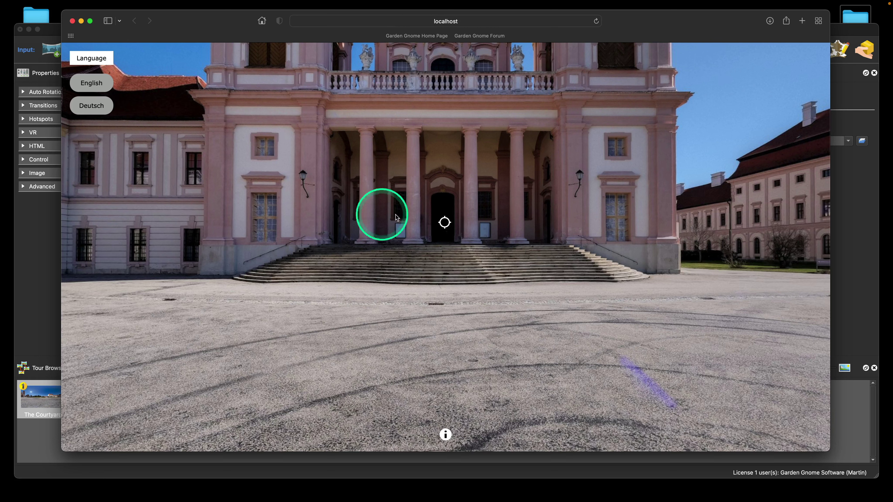
pyautogui.moveTo(447, 230)
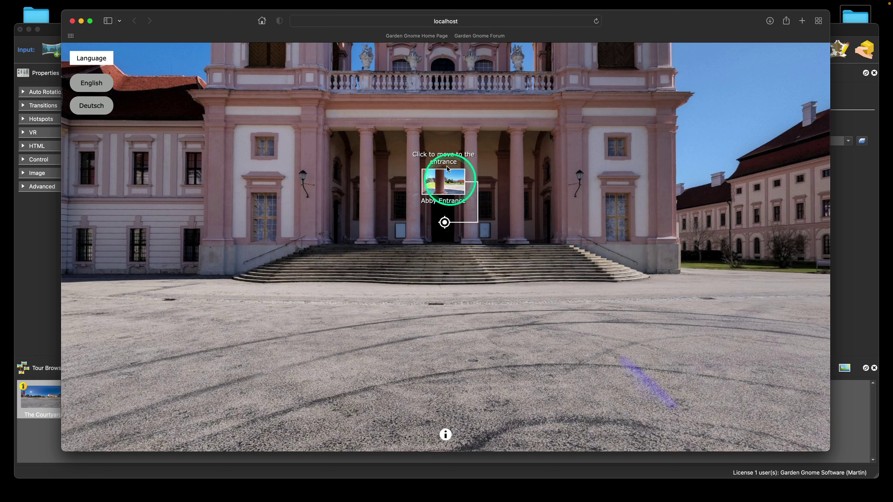
pyautogui.click(443, 172)
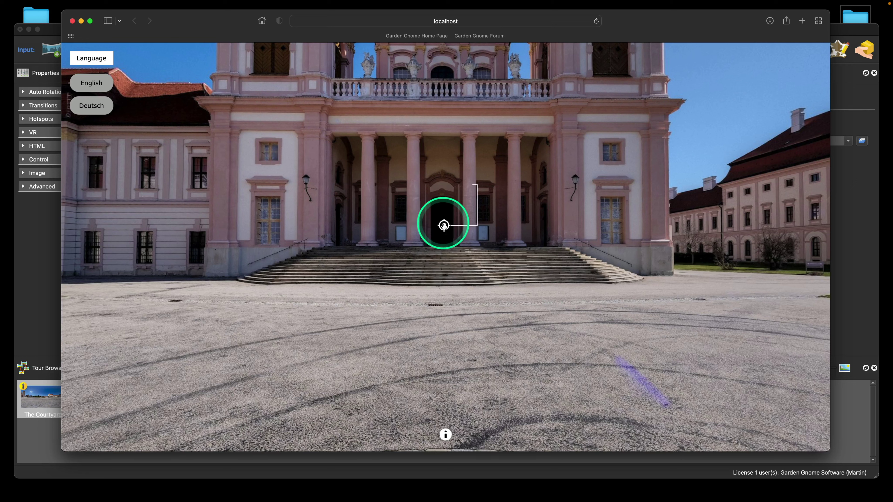
pyautogui.moveTo(443, 226)
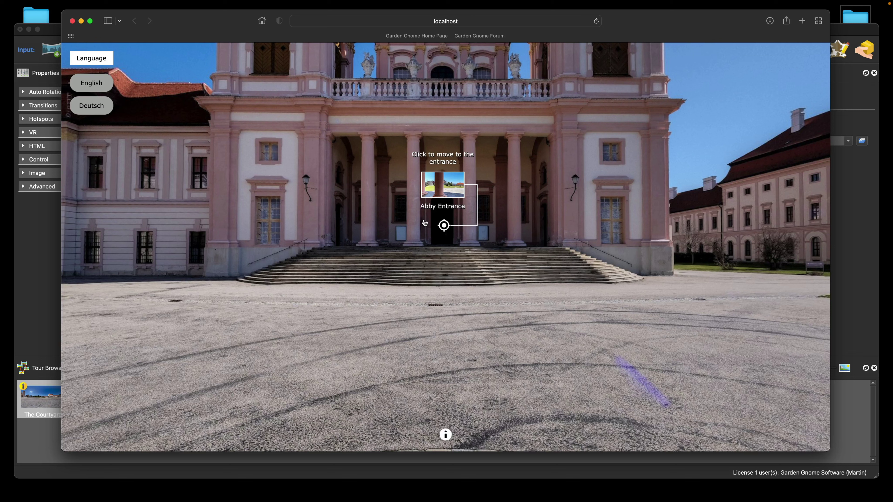
pyautogui.click(99, 107)
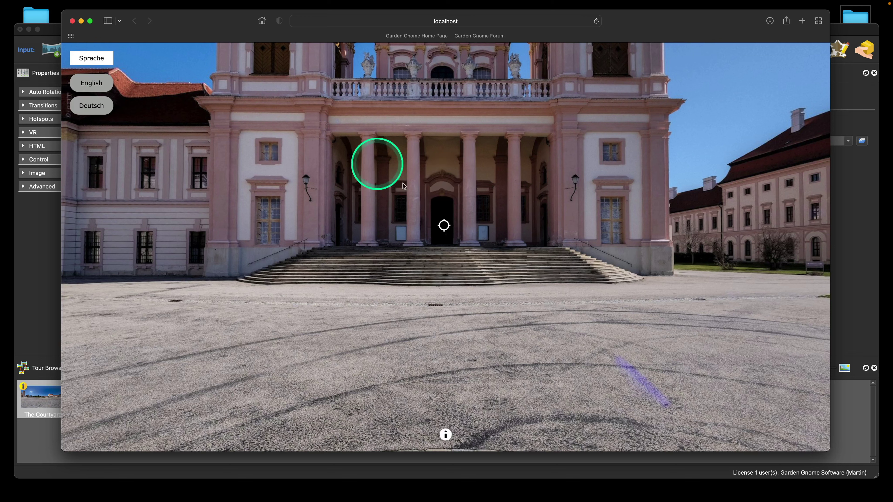
pyautogui.click(443, 231)
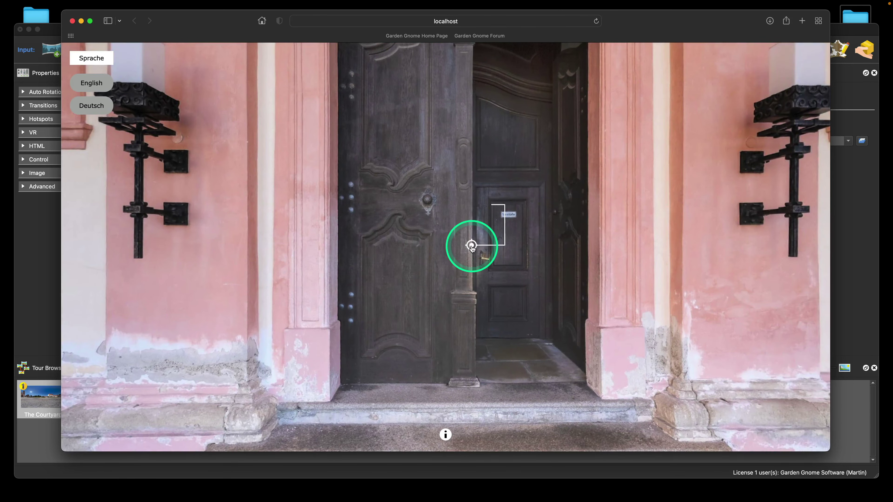
pyautogui.moveTo(473, 248)
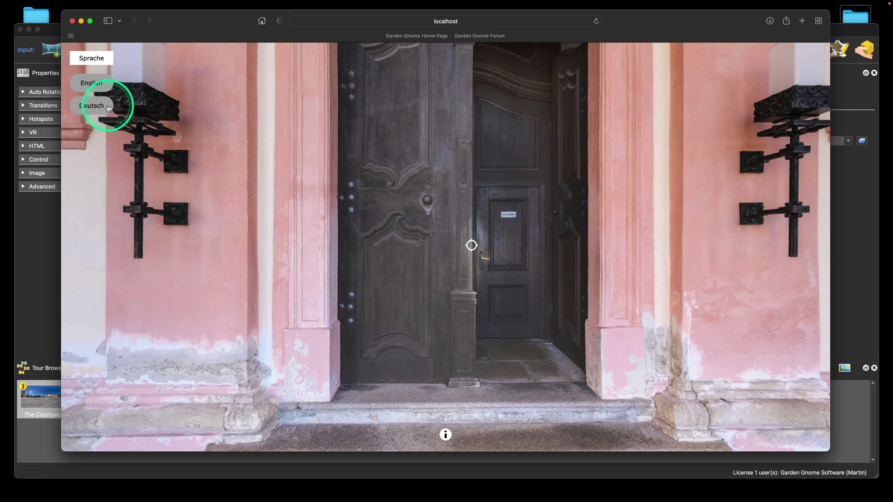
# Step: Alternate the tour between English and Deutsch at the abbey entrance to check the language label, and close the browser window
pyautogui.click(100, 84)
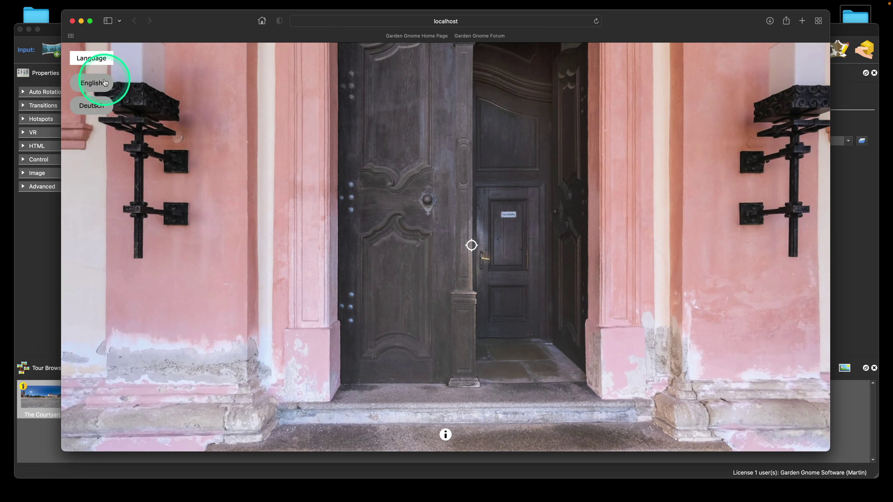
pyautogui.click(99, 103)
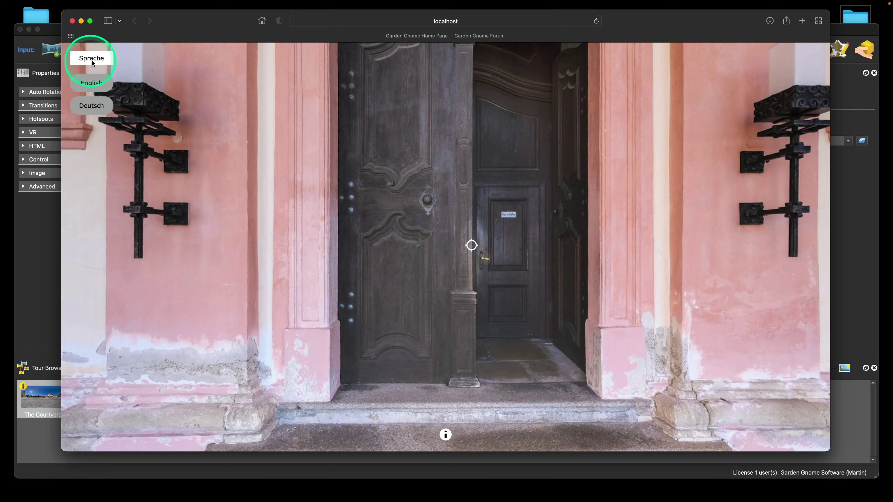
pyautogui.click(94, 88)
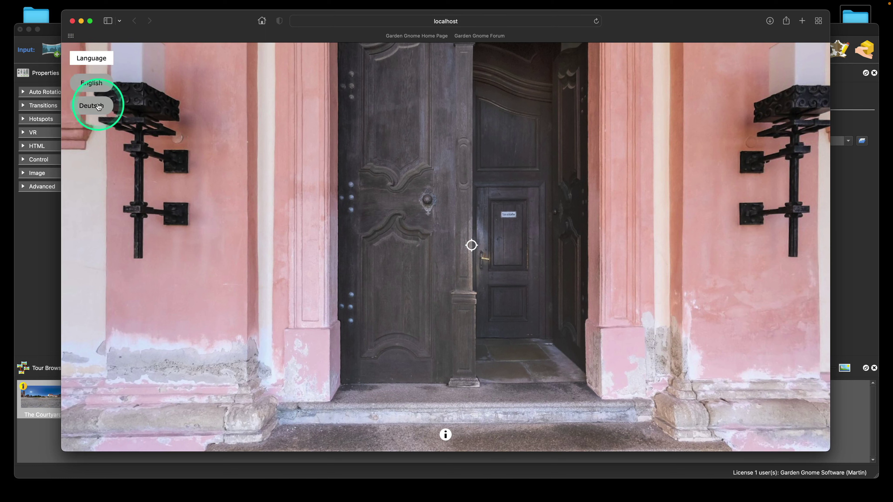
pyautogui.click(99, 112)
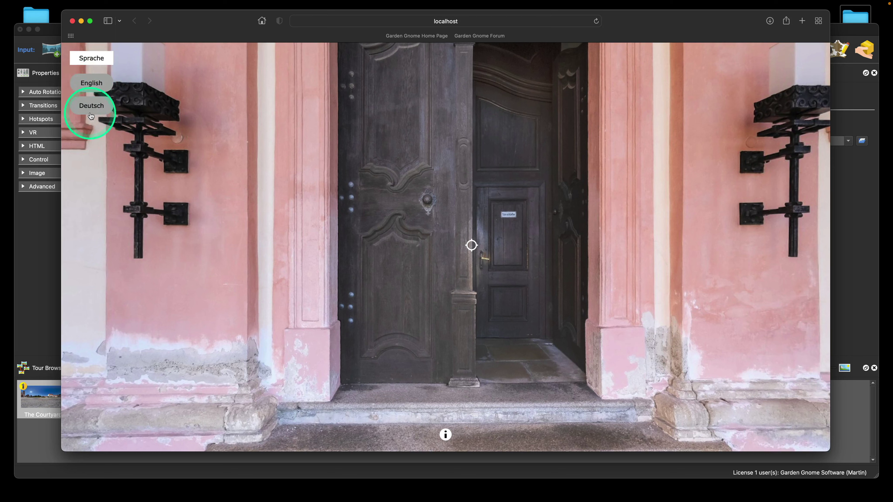
pyautogui.click(74, 22)
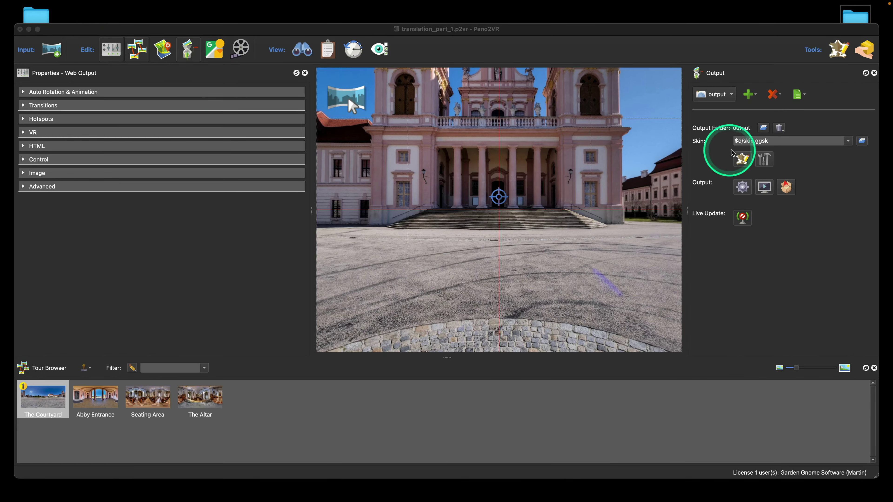
# Step: Open the tour's skin for editing and bring up the background color logic block of language_select_en
pyautogui.click(745, 158)
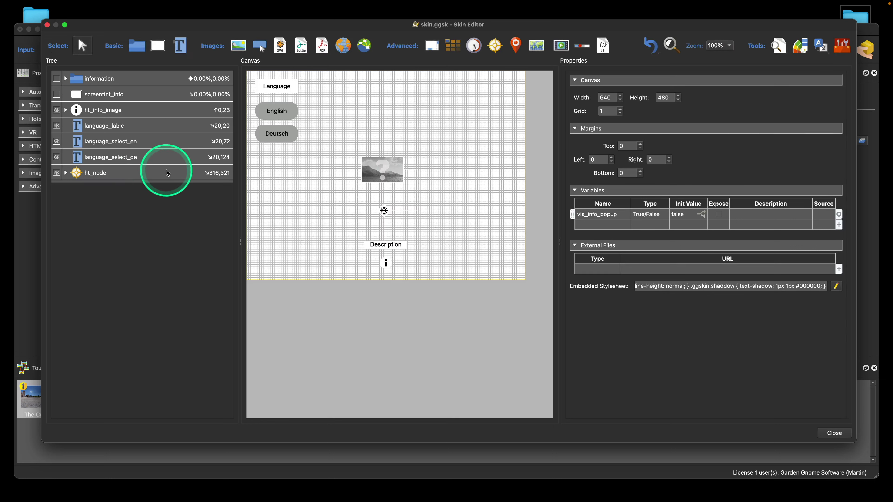
pyautogui.click(135, 144)
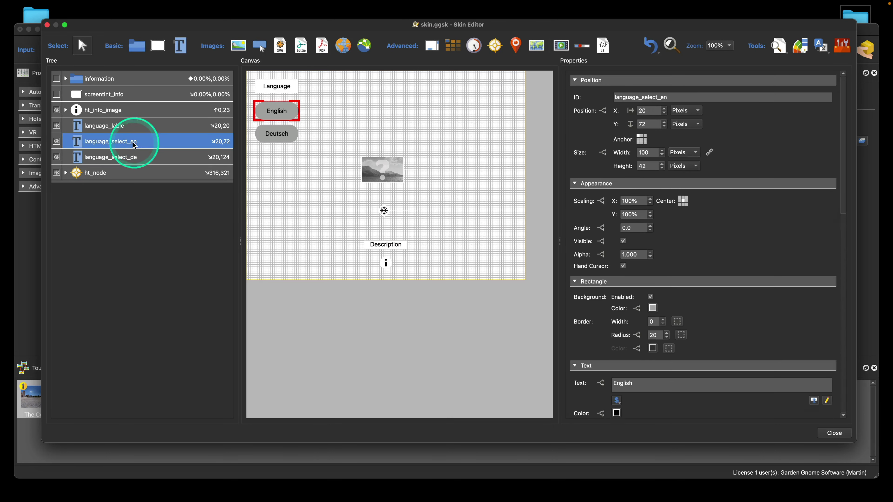
pyautogui.scroll(-5, 707, 209)
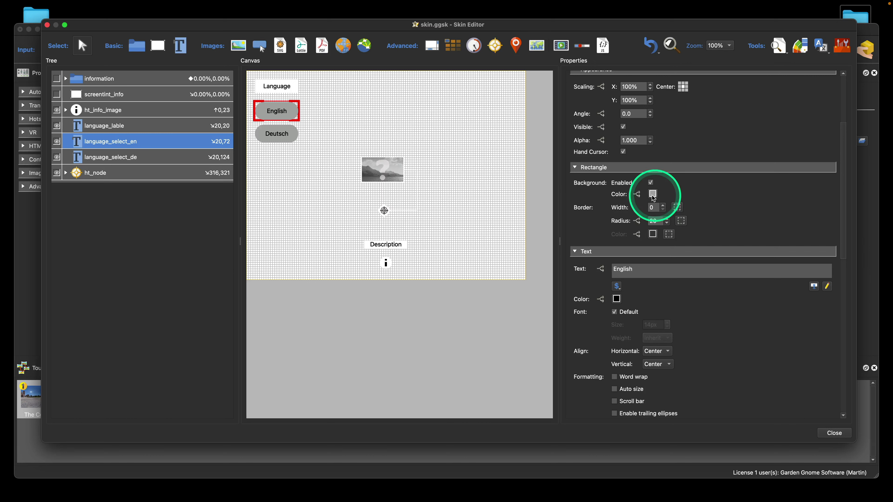
pyautogui.click(638, 196)
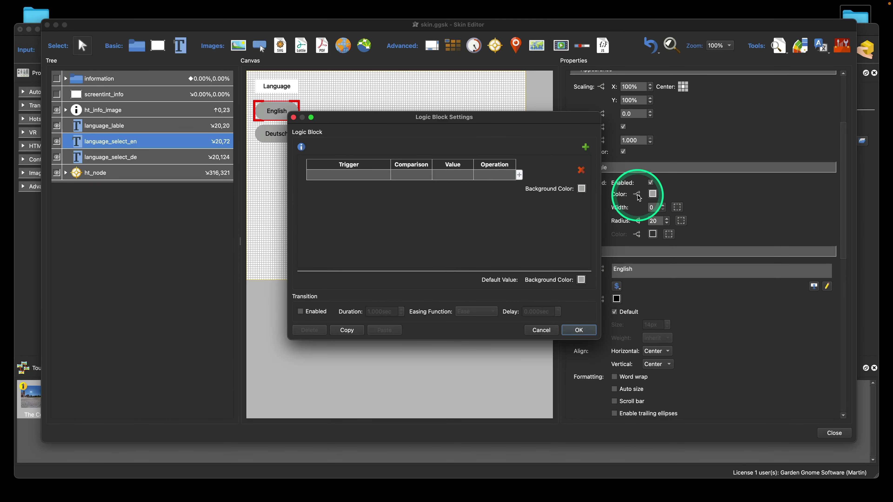
# Step: Add a logic block condition for the English button with the trigger Language equal to en
pyautogui.click(349, 178)
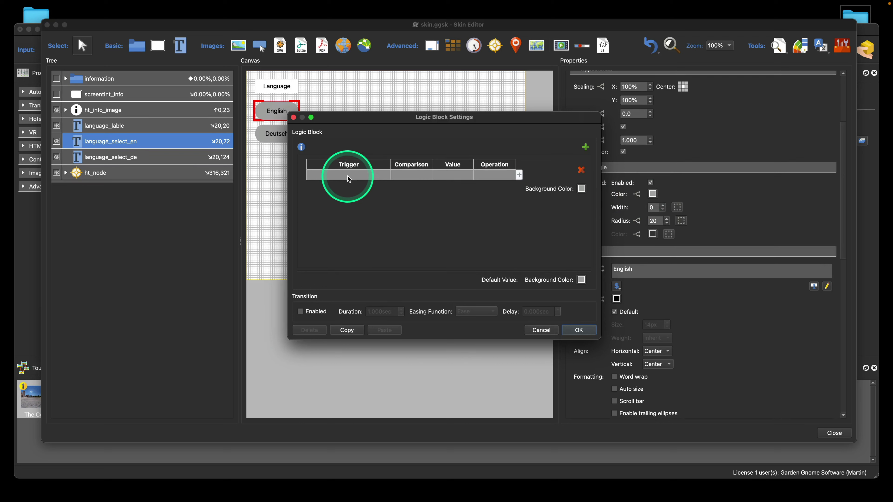
pyautogui.click(349, 175)
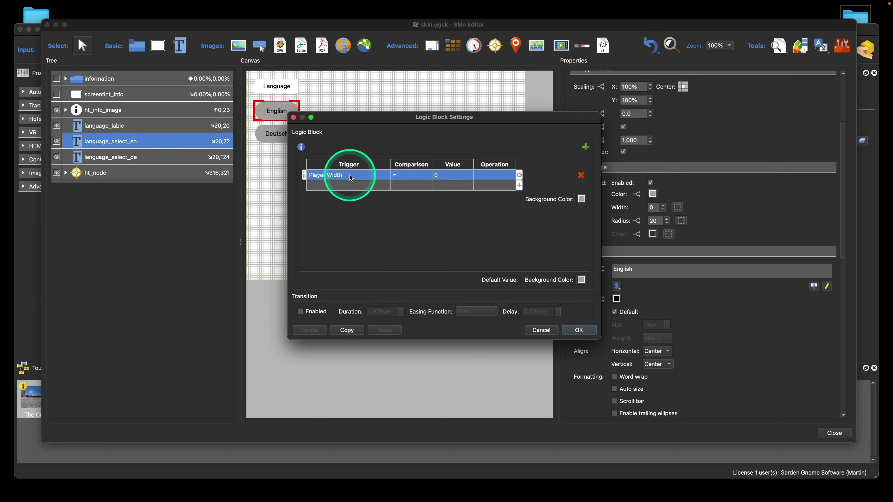
pyautogui.click(350, 175)
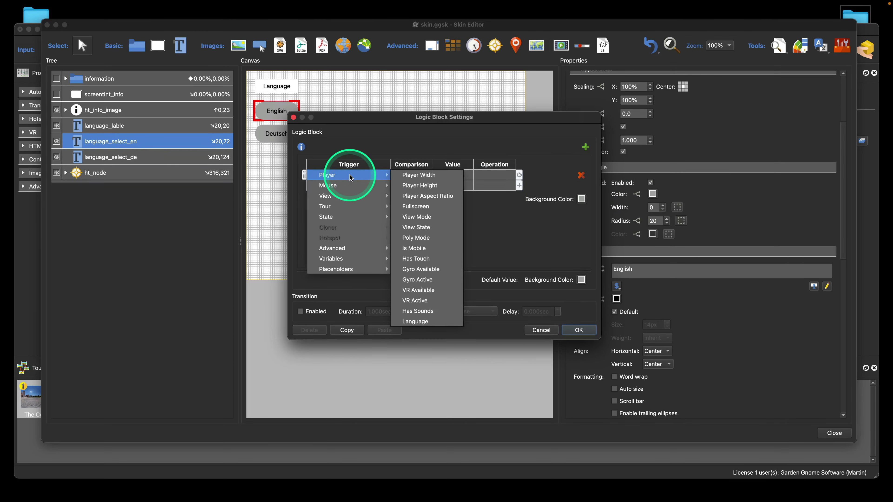
pyautogui.click(415, 322)
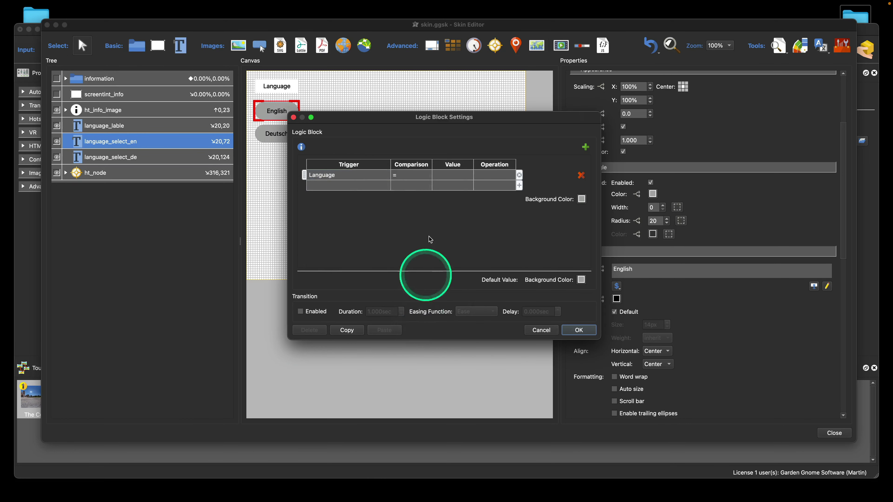
pyautogui.click(451, 176)
pyautogui.click(467, 176)
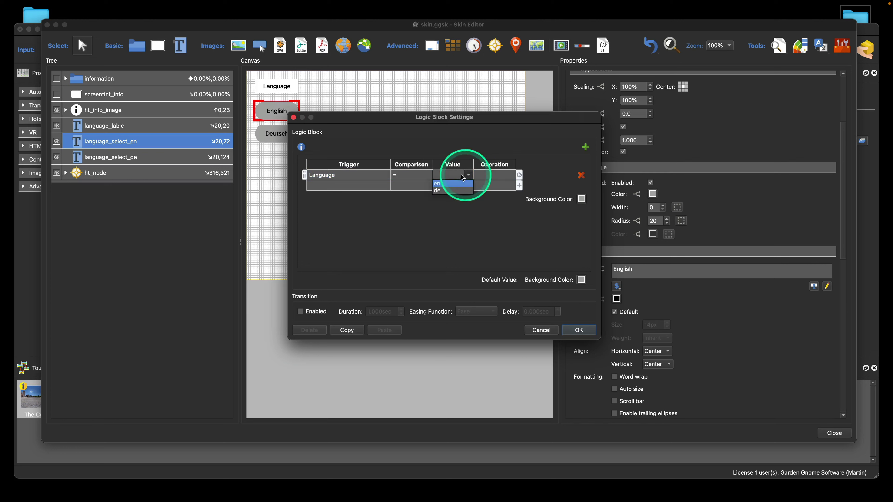
pyautogui.click(443, 183)
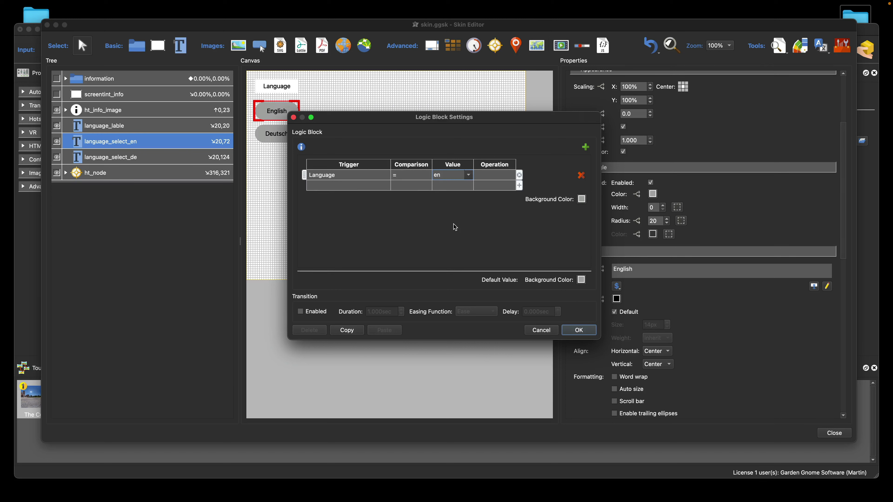
# Step: Change the condition's comparison to "start with", copy the logic block and accept it
pyautogui.click(407, 175)
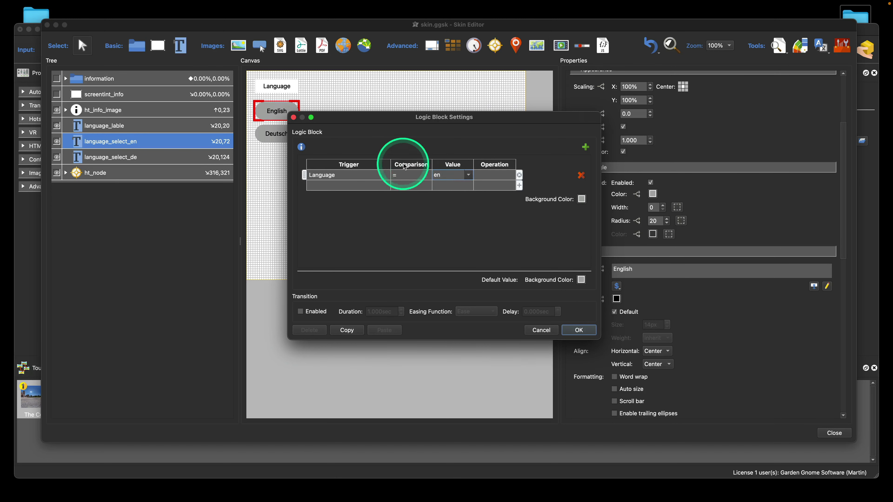
pyautogui.click(407, 176)
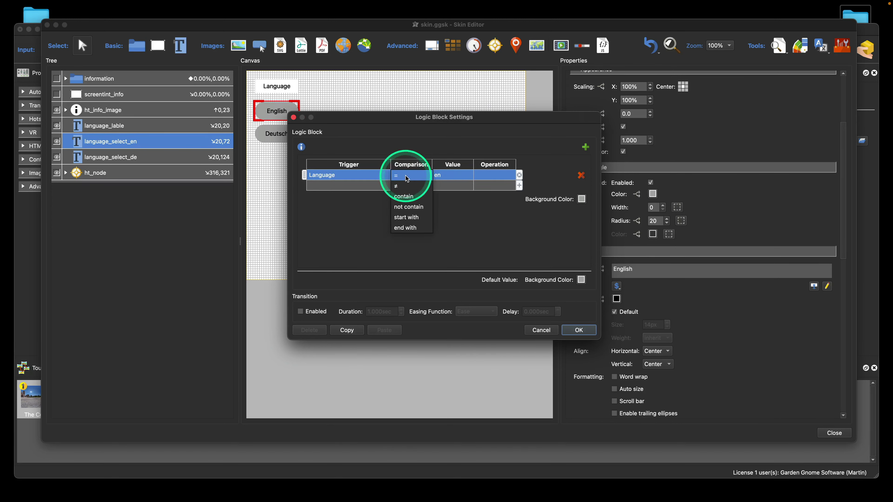
pyautogui.click(415, 217)
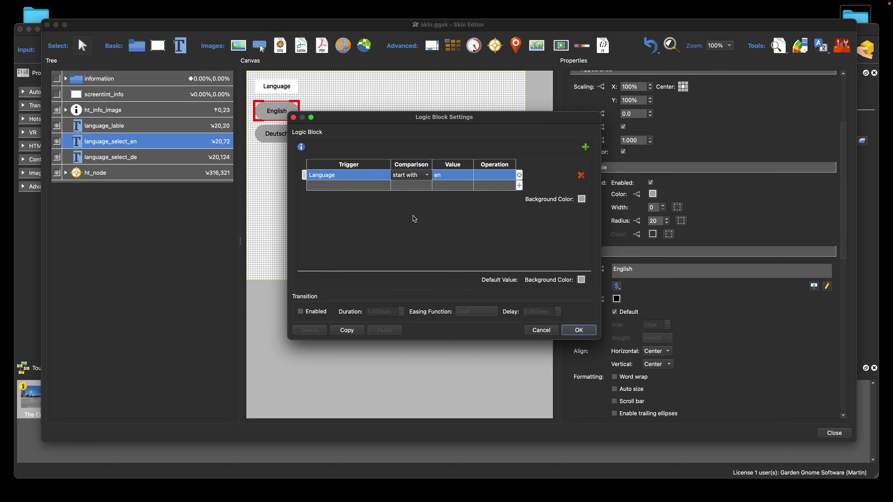
pyautogui.click(393, 208)
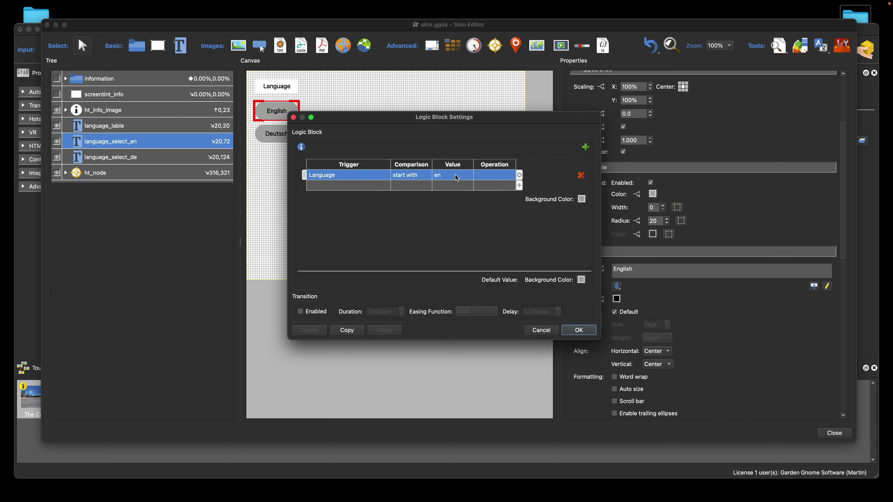
pyautogui.click(582, 330)
pyautogui.click(578, 330)
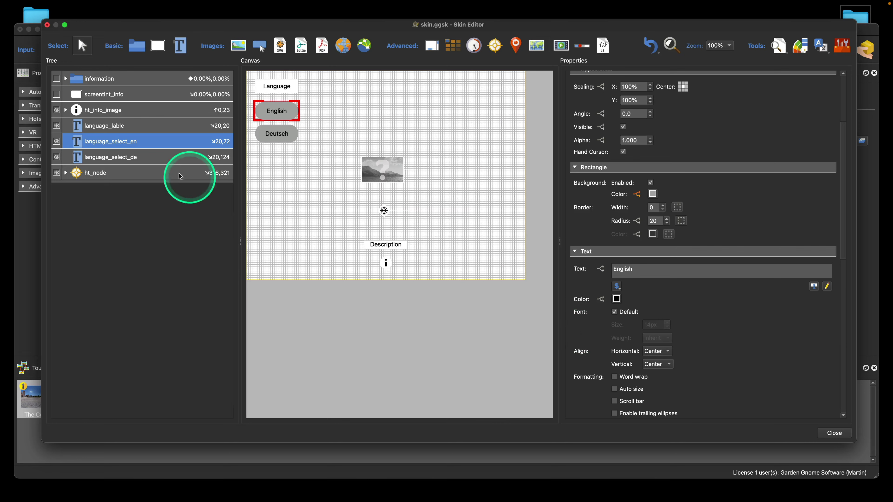
# Step: Paste the copied logic block onto the background color of language_select_de and set its condition value to de
pyautogui.click(132, 157)
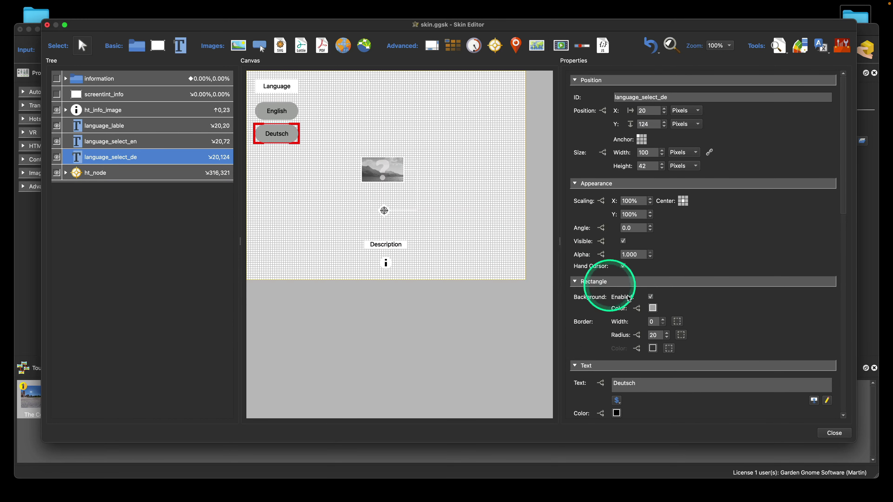
pyautogui.click(637, 309)
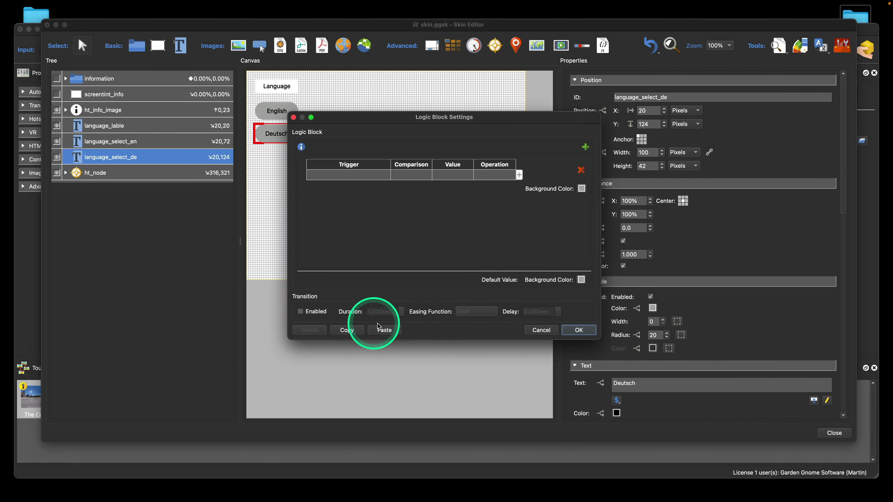
pyautogui.click(385, 330)
pyautogui.click(454, 178)
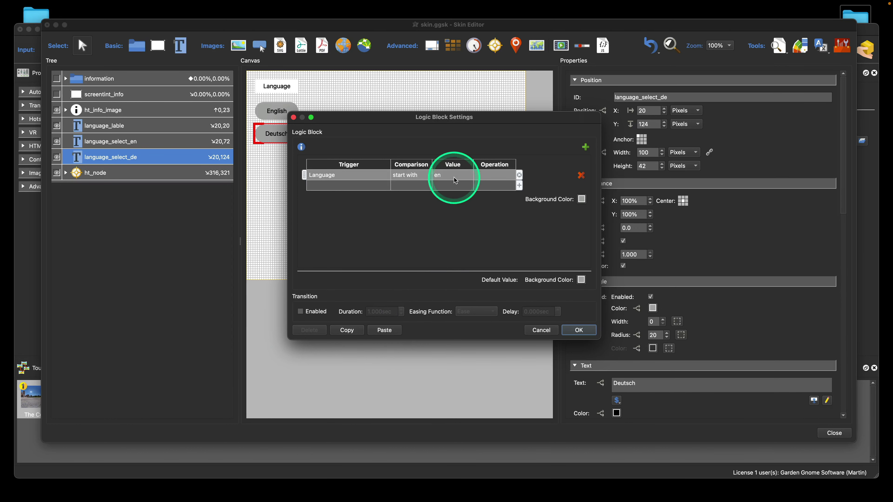
pyautogui.click(463, 175)
pyautogui.click(468, 175)
pyautogui.click(454, 190)
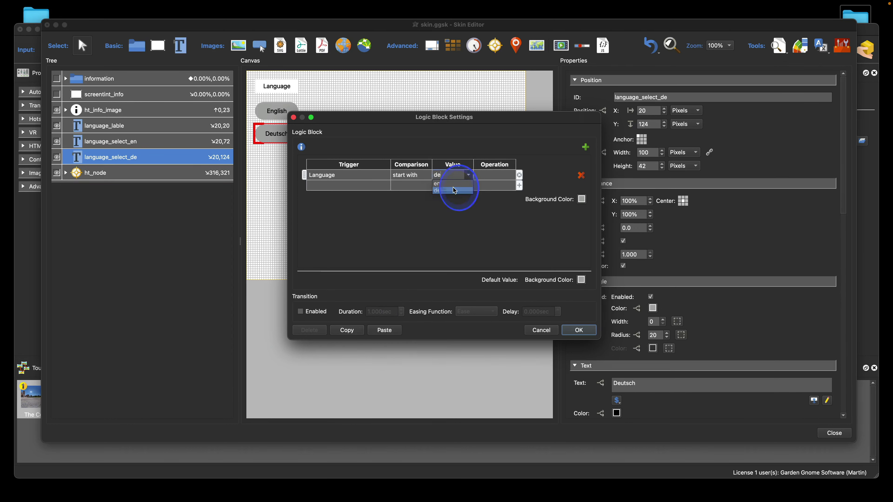
# Step: Set the German button's conditional background color to white and accept the logic block
pyautogui.click(581, 200)
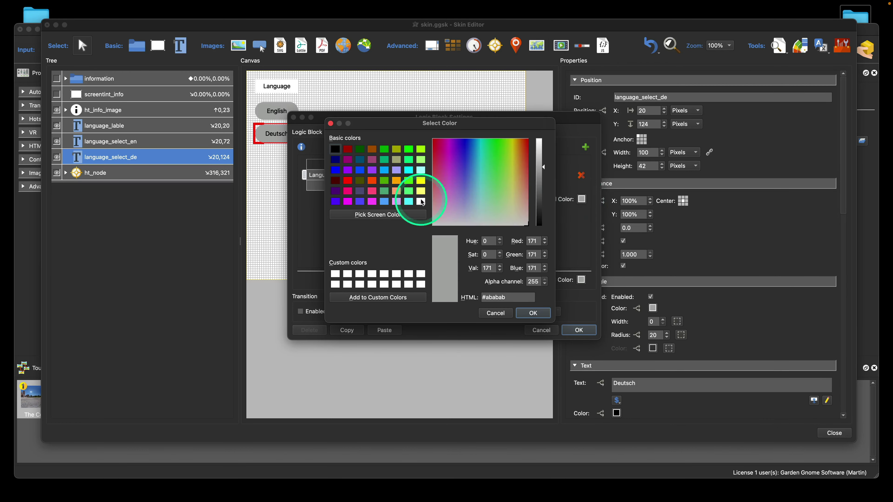
pyautogui.click(421, 202)
pyautogui.click(529, 311)
pyautogui.click(579, 330)
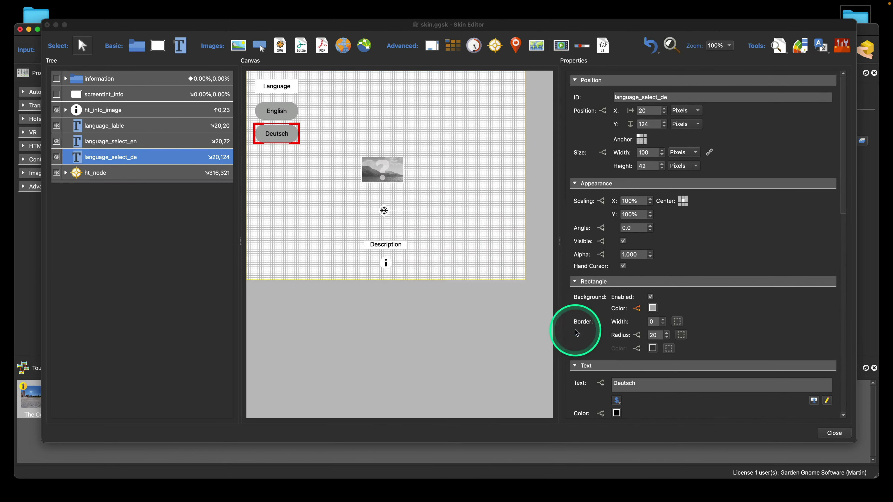
# Step: Set the background color in language_select_en's logic block to white for the en condition and accept it
pyautogui.click(114, 142)
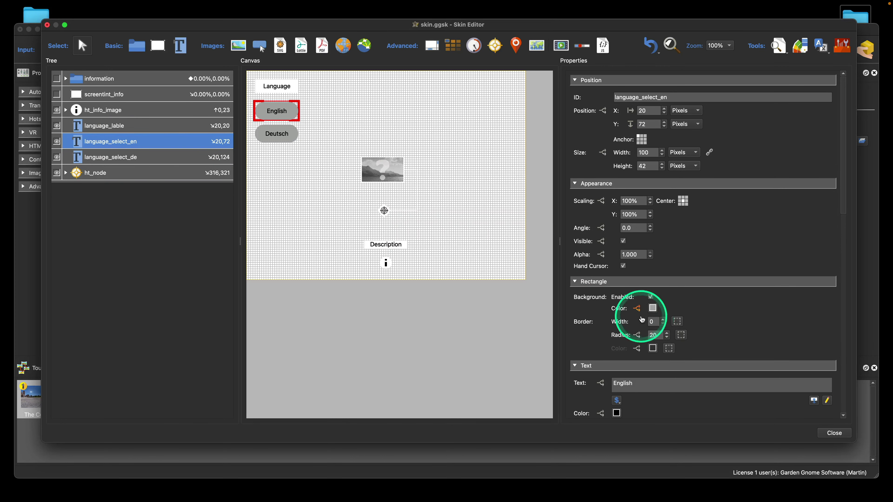
pyautogui.click(636, 309)
pyautogui.click(581, 200)
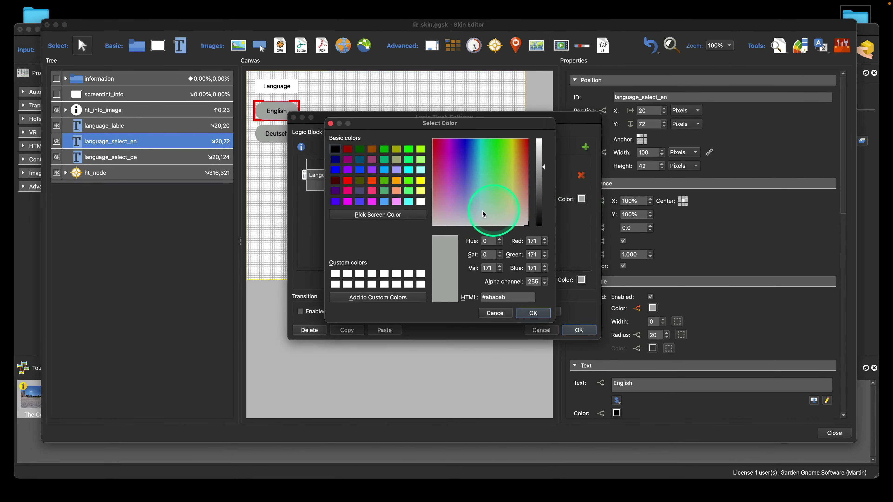
pyautogui.click(420, 202)
pyautogui.click(533, 312)
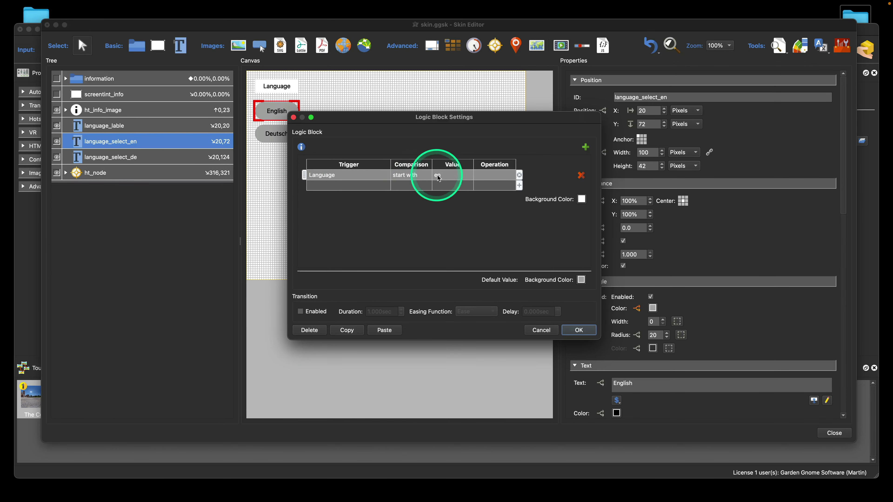
pyautogui.click(579, 331)
# Step: Close the Skin Editor with the skin changes saved, generate the web output and open it in the browser
pyautogui.click(834, 433)
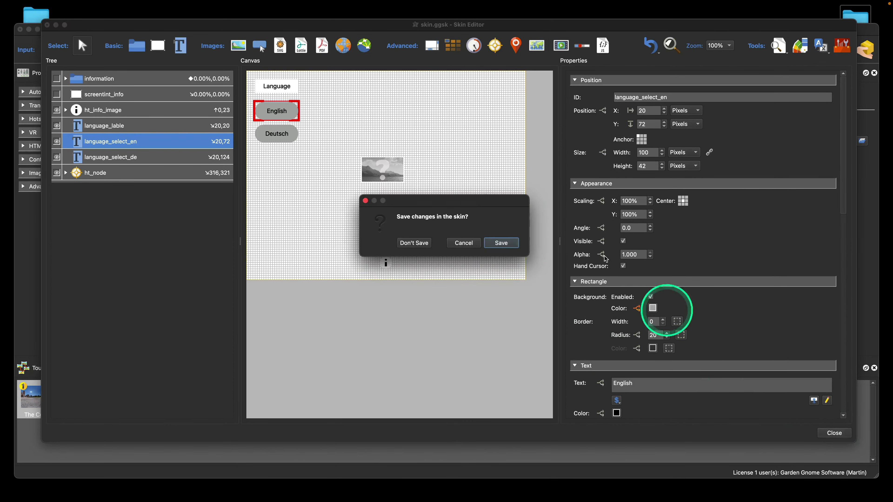
pyautogui.click(500, 242)
pyautogui.click(742, 187)
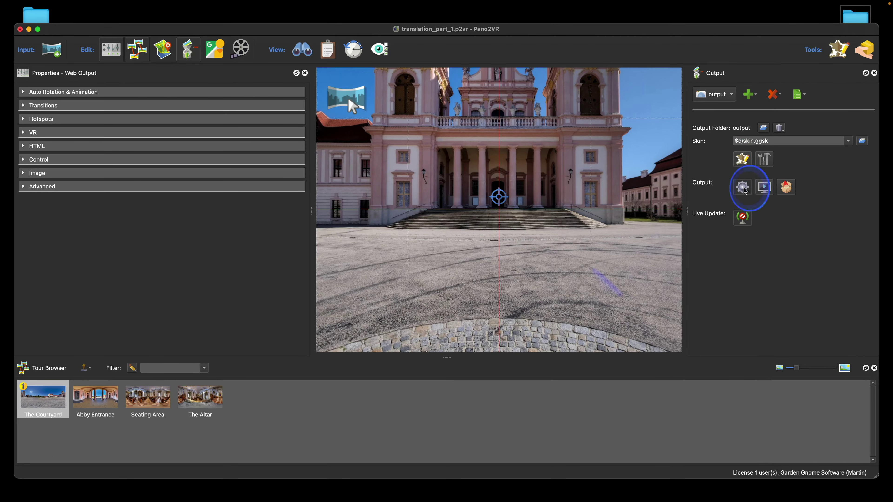
pyautogui.click(507, 263)
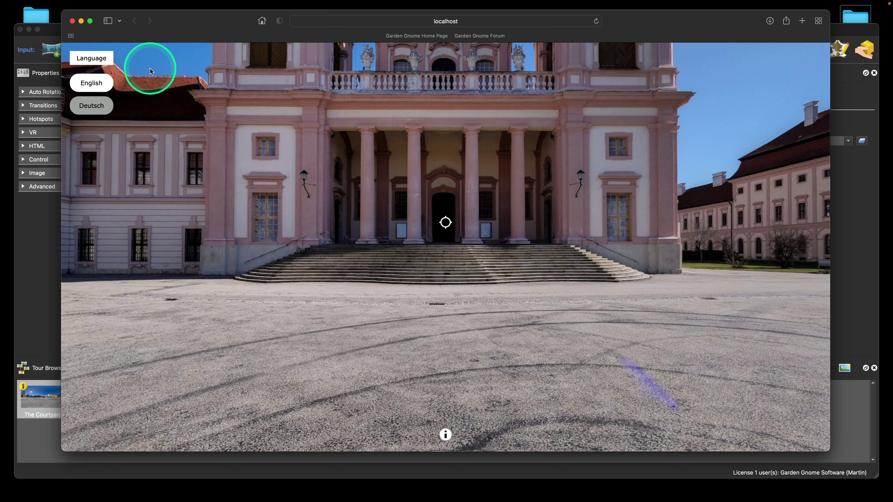
# Step: Switch the tour to Deutsch, check the button colors and the context menu entries, and change back to English
pyautogui.moveTo(233, 148); pyautogui.dragTo(239, 146)
pyautogui.click(93, 105)
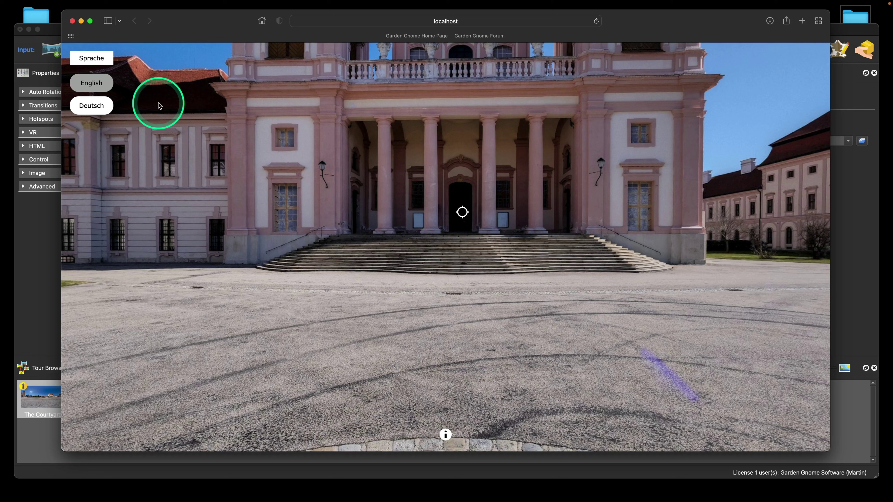
pyautogui.rightClick(182, 95)
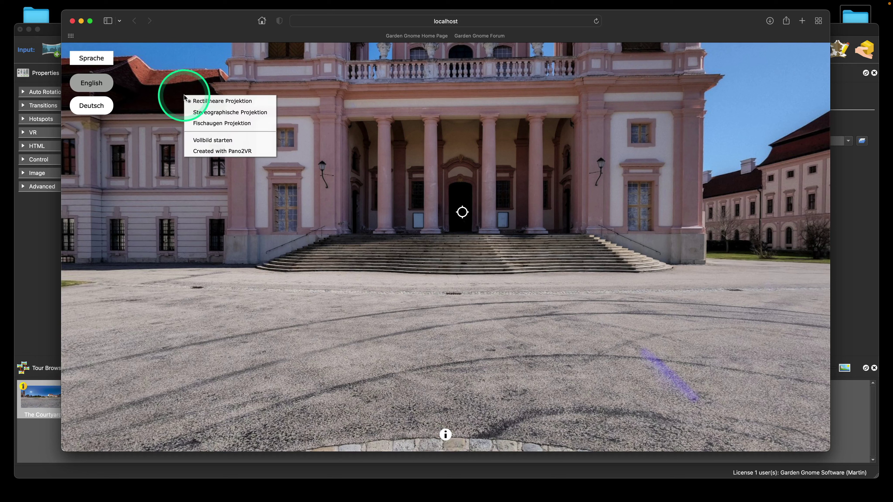
pyautogui.click(144, 113)
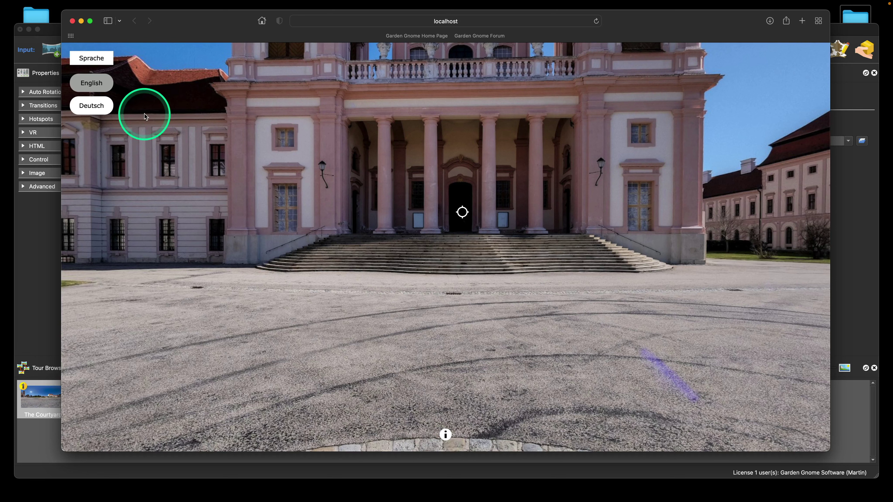
pyautogui.click(105, 89)
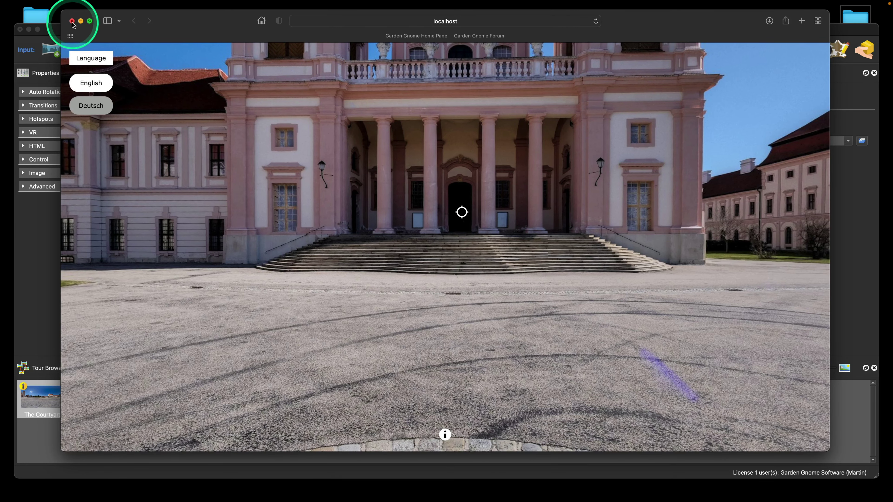
# Step: Open a Firefox window, move it beside the tour in Safari, and return to Pano2VR
pyautogui.moveTo(178, 24); pyautogui.dragTo(180, 20)
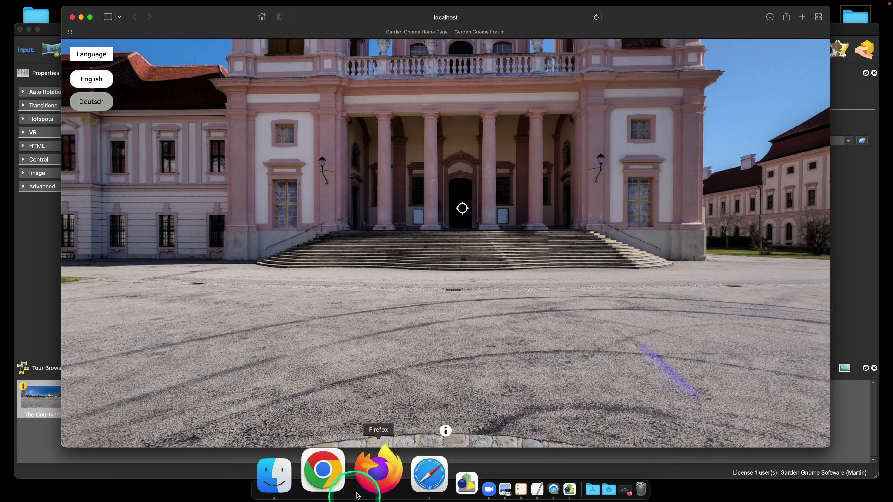
pyautogui.click(366, 475)
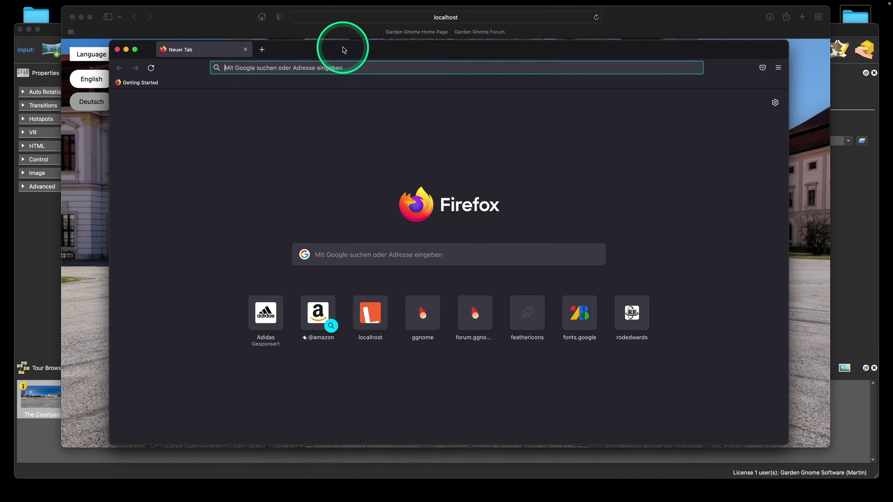
pyautogui.moveTo(343, 44); pyautogui.dragTo(434, 87)
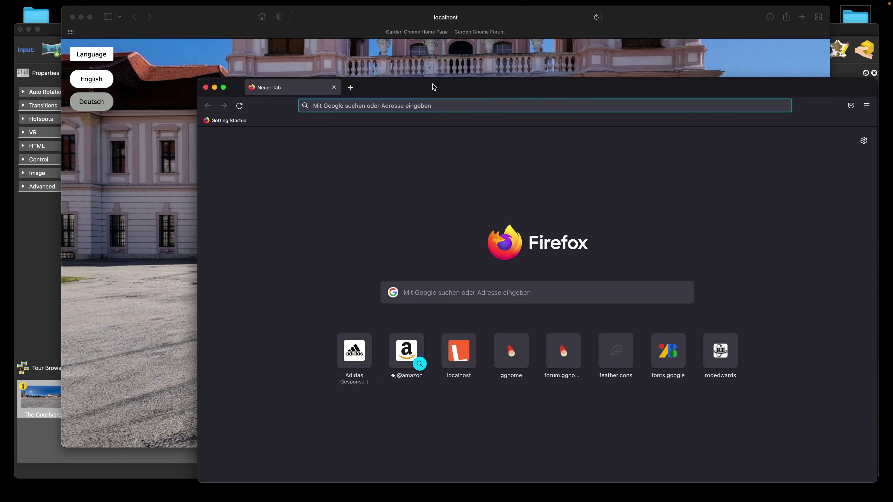
pyautogui.click(52, 31)
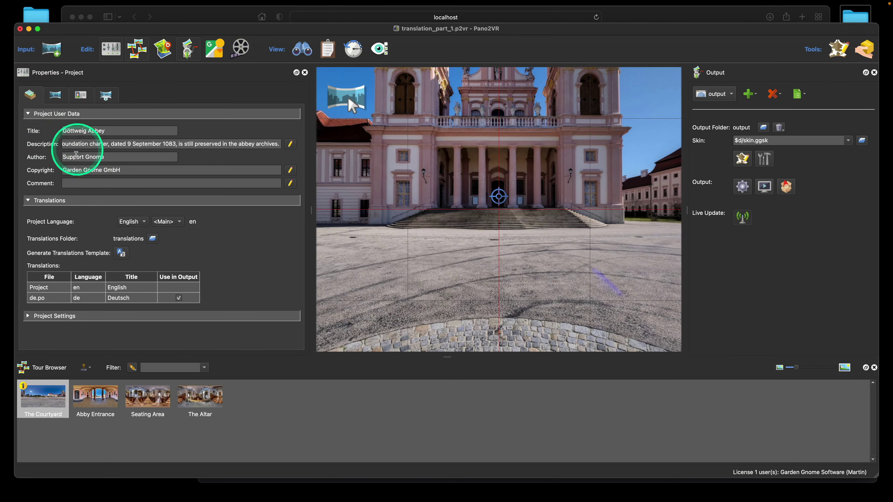
# Step: Return to the tour in Safari, copy its localhost address and move the browser window aside
pyautogui.click(170, 296)
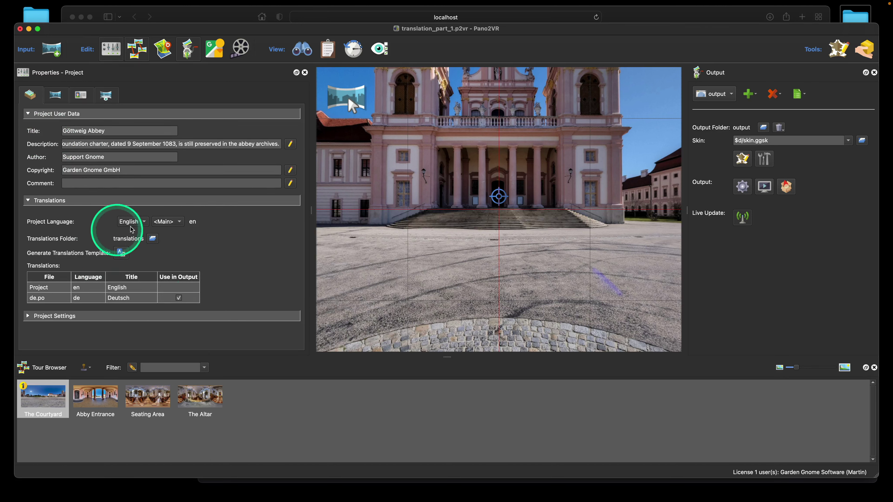
pyautogui.click(689, 22)
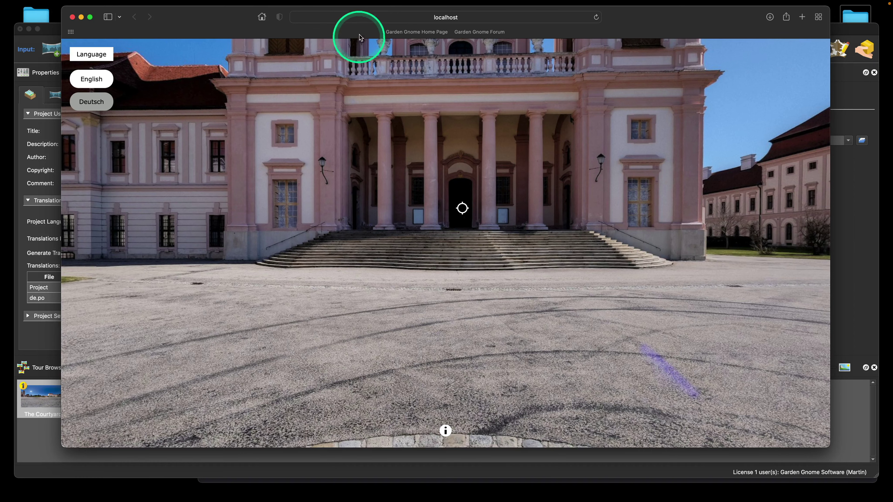
pyautogui.click(365, 20)
pyautogui.rightClick(366, 20)
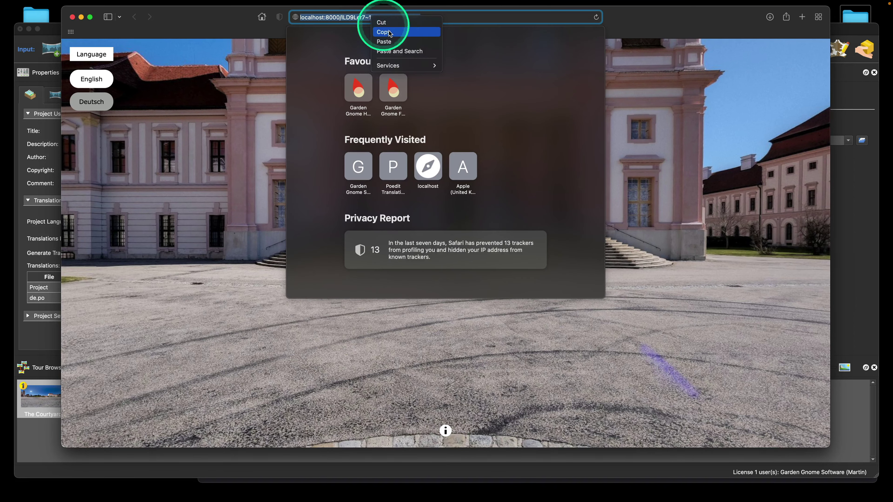
pyautogui.click(391, 31)
pyautogui.click(231, 33)
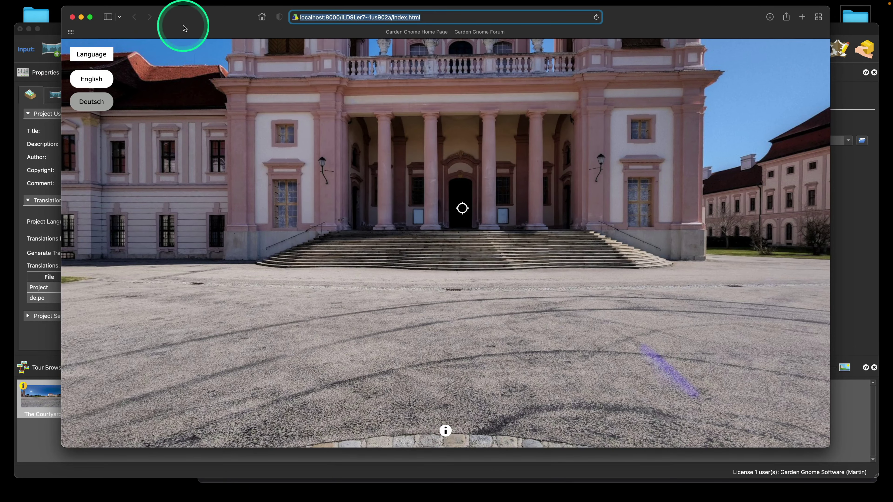
pyautogui.moveTo(185, 31); pyautogui.dragTo(151, 25)
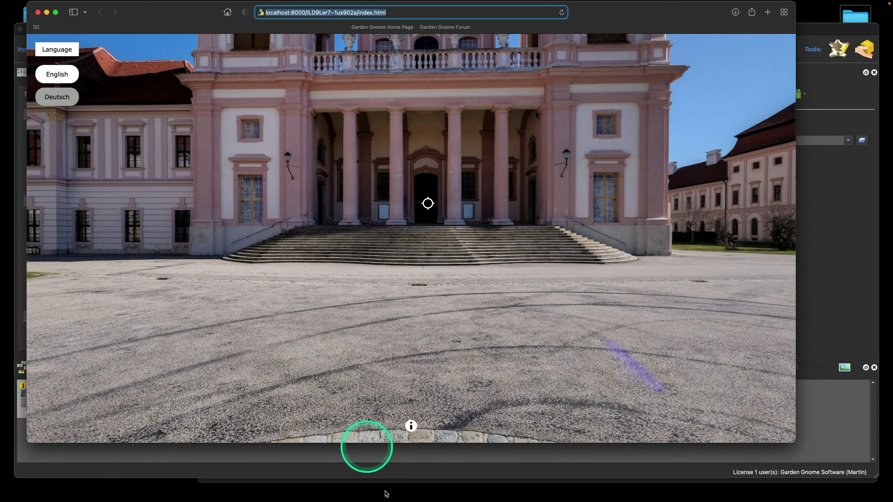
# Step: Switch to Firefox, place its window beside the Safari tour and load the copied tour address
pyautogui.moveTo(426, 501)
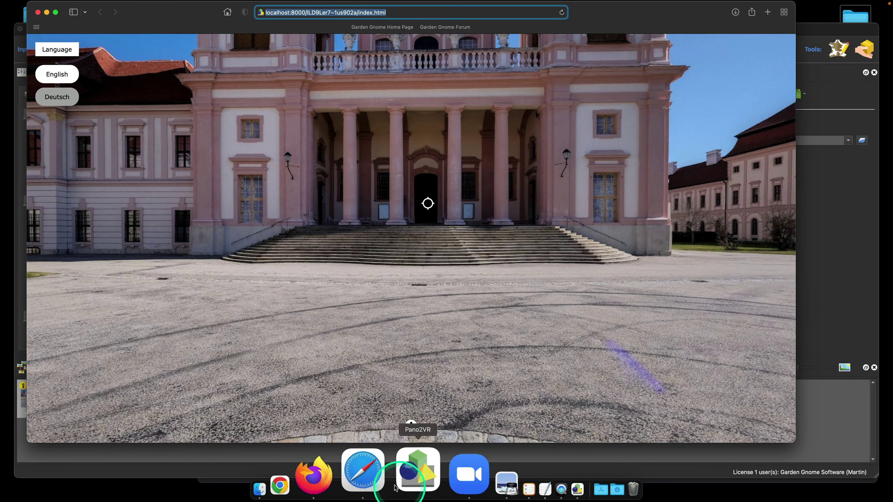
pyautogui.click(371, 477)
pyautogui.moveTo(474, 87); pyautogui.dragTo(506, 39)
pyautogui.rightClick(424, 56)
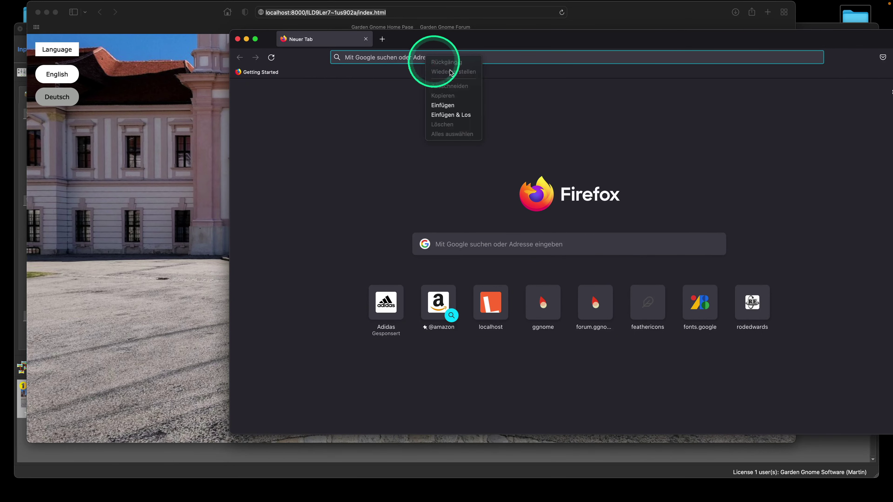
pyautogui.click(467, 119)
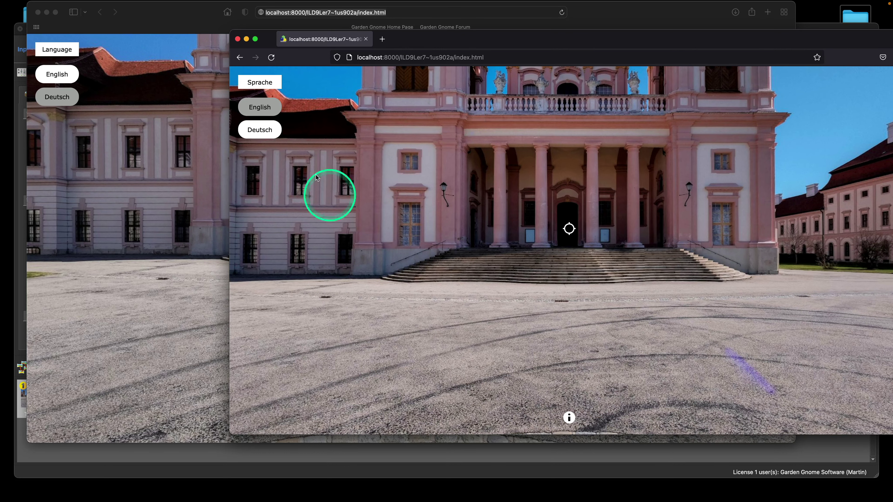
# Step: Check the language of the tour's context menu entries in Firefox, and close the Firefox and Safari windows
pyautogui.rightClick(373, 114)
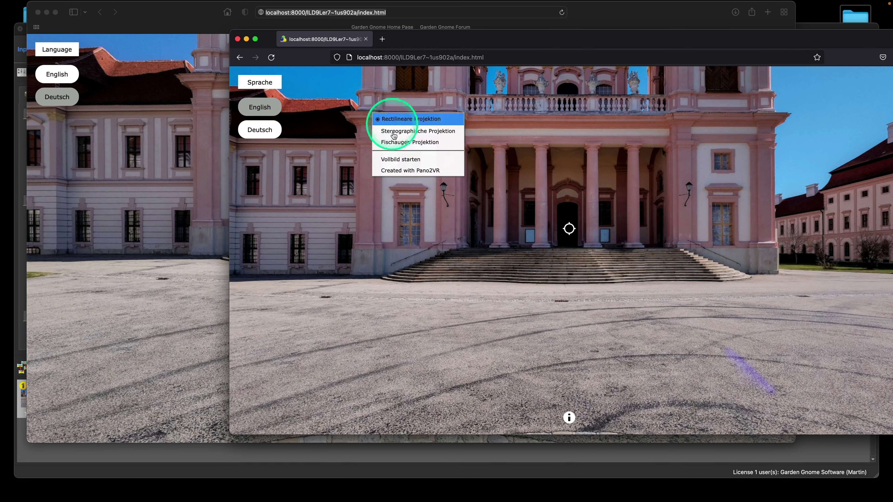
pyautogui.click(397, 95)
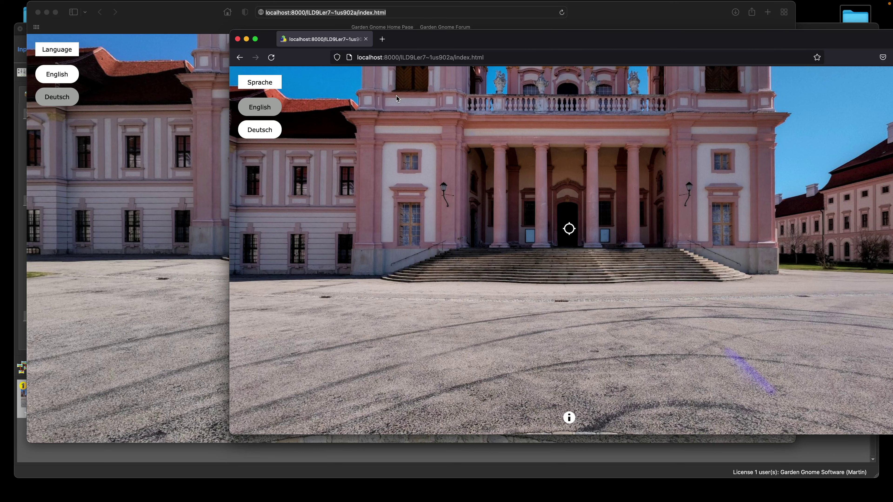
pyautogui.click(238, 39)
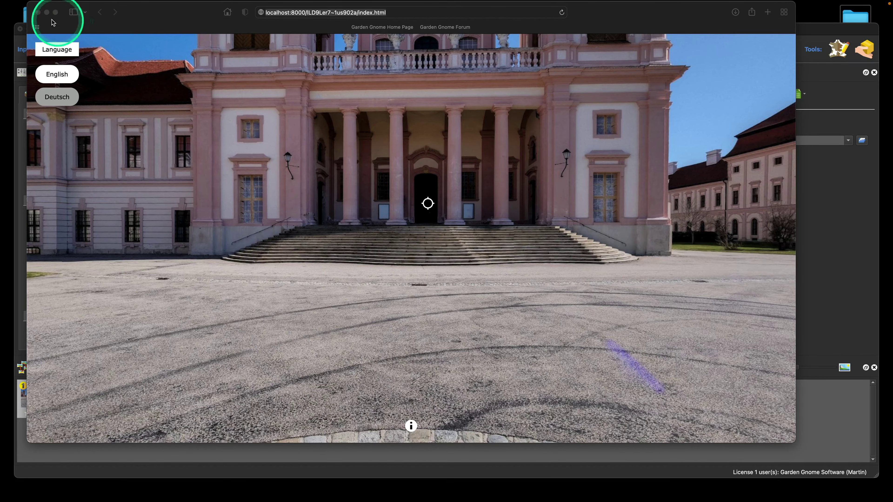
pyautogui.click(37, 12)
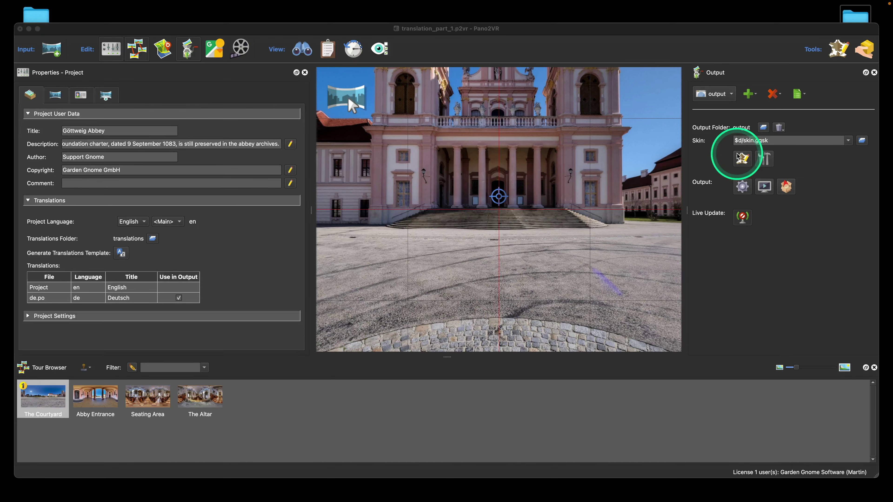
# Step: Open the skin in the Skin Editor and start a new action on language_select_en with Config Loaded as its source
pyautogui.click(742, 159)
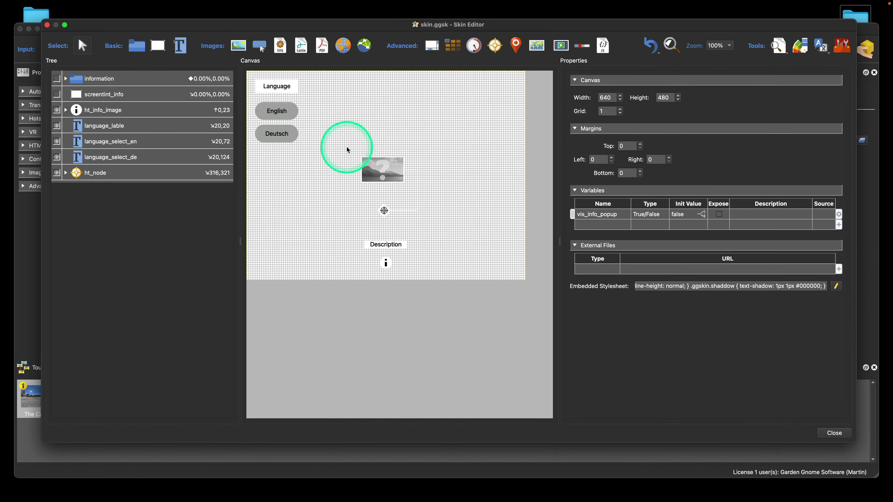
pyautogui.click(149, 142)
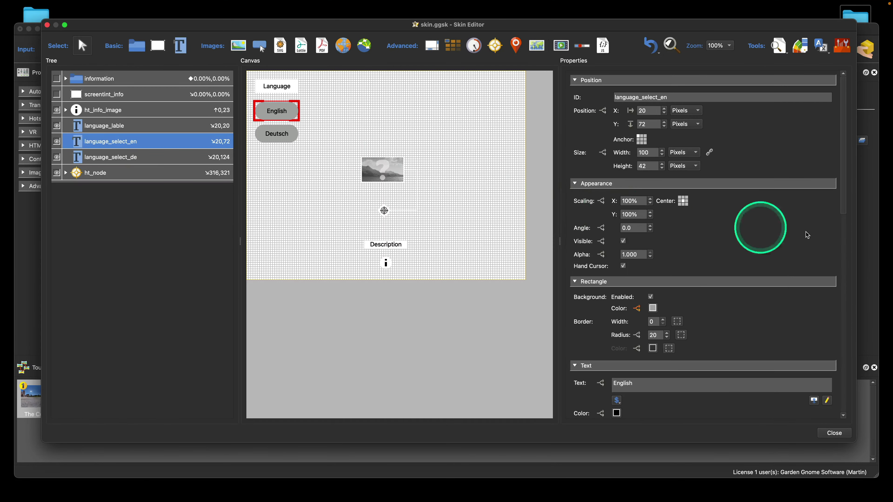
pyautogui.scroll(-10, 807, 235)
pyautogui.doubleClick(617, 320)
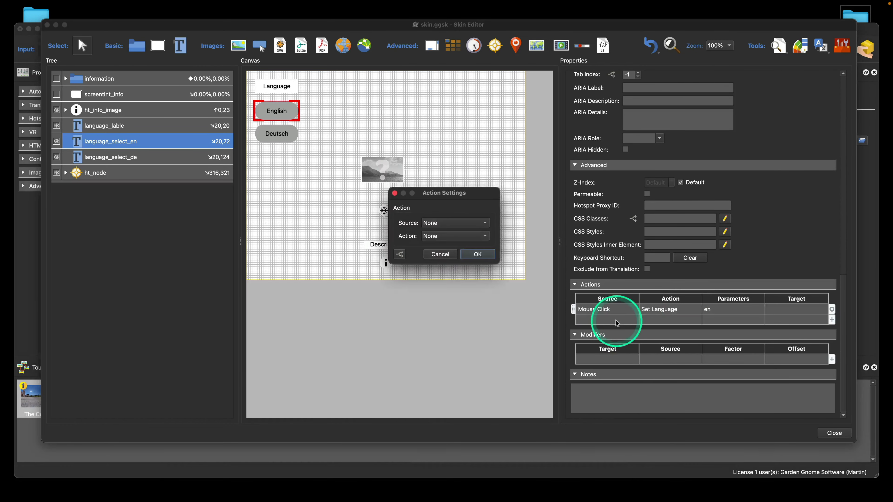
pyautogui.click(453, 224)
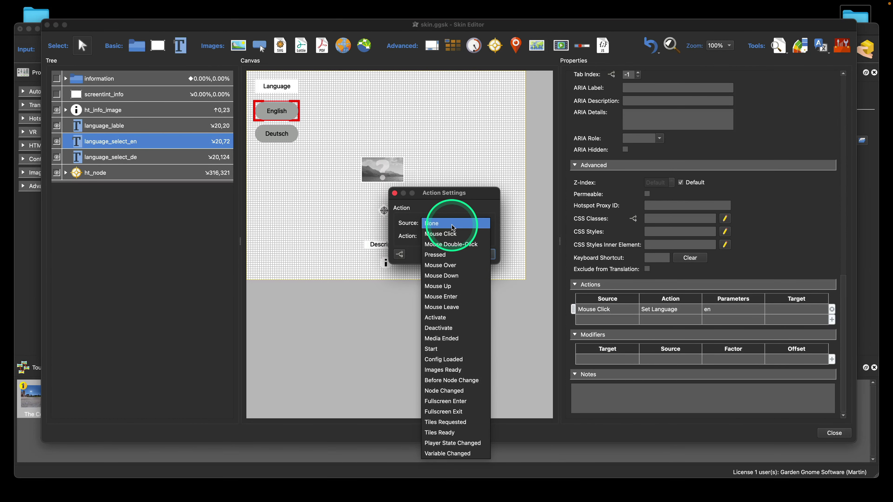
pyautogui.click(453, 359)
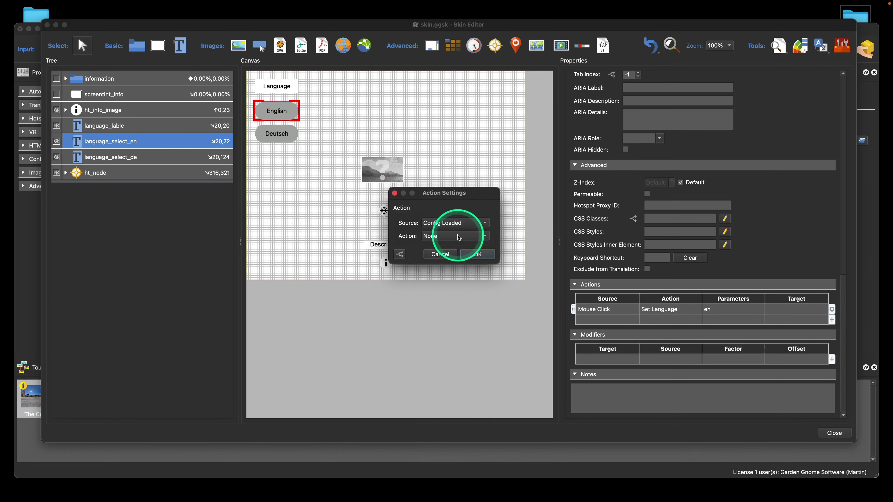
# Step: Define the new action as Player Settings of type Set Language with German as the language, and accept it
pyautogui.click(457, 236)
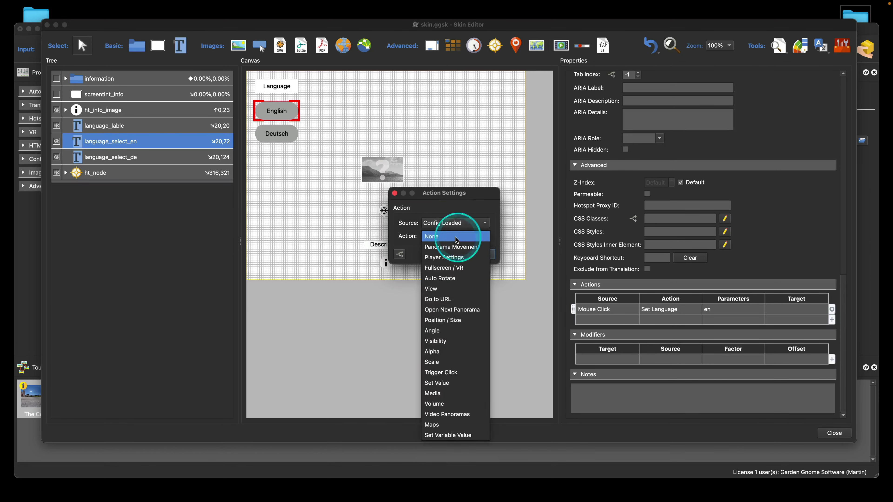
pyautogui.click(456, 255)
pyautogui.click(457, 253)
pyautogui.click(454, 314)
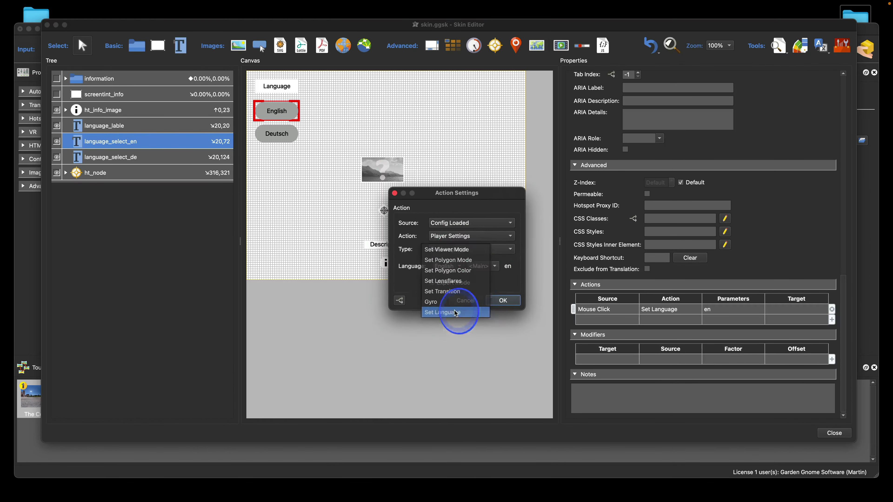
pyautogui.click(448, 266)
pyautogui.click(449, 277)
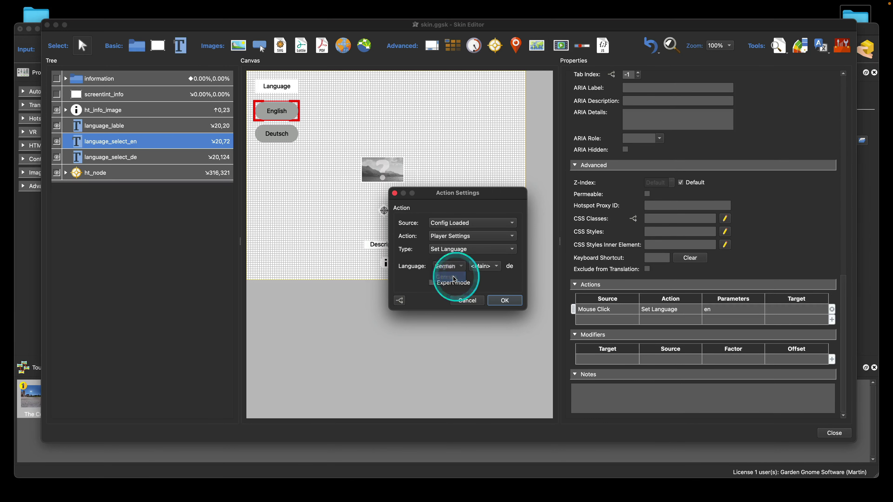
pyautogui.click(504, 300)
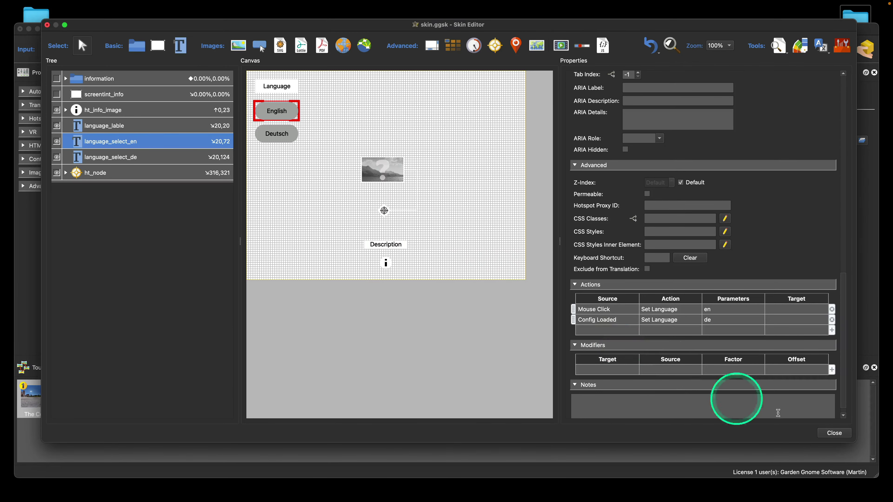
# Step: Close the Skin Editor with the changes saved, generate the web output and check the tour's starting language in Safari
pyautogui.click(838, 432)
pyautogui.click(504, 242)
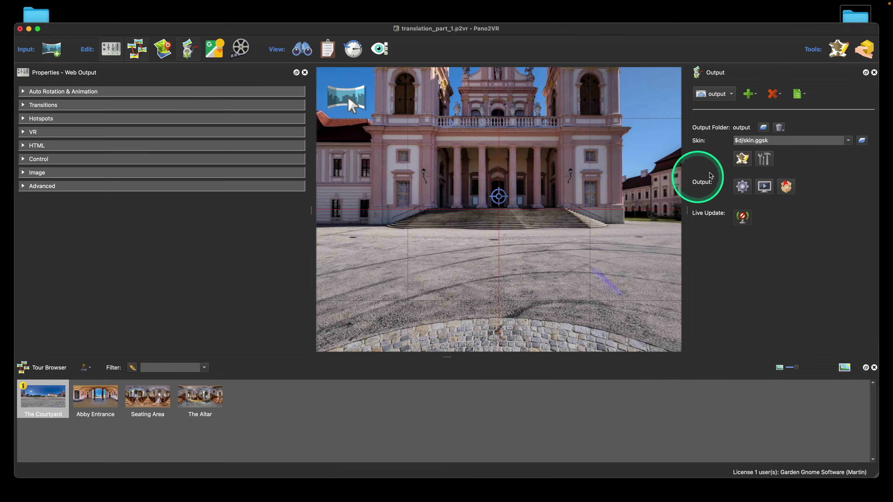
pyautogui.click(741, 186)
pyautogui.click(518, 259)
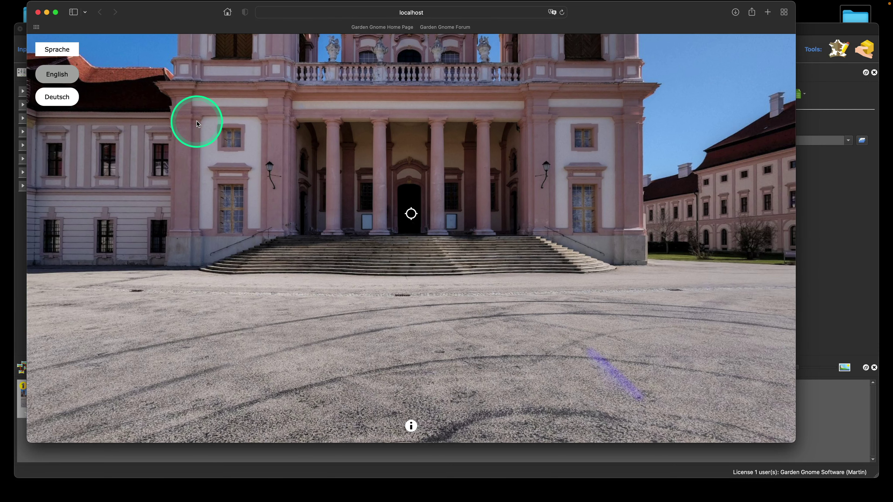
pyautogui.click(37, 12)
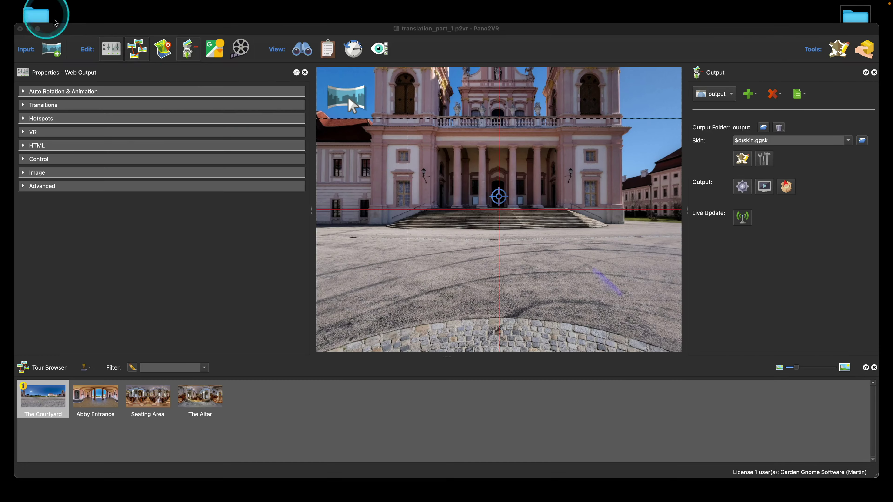
# Step: Remove the Config Loaded action from language_select_en and close the Skin Editor with the skin changes saved
pyautogui.click(743, 159)
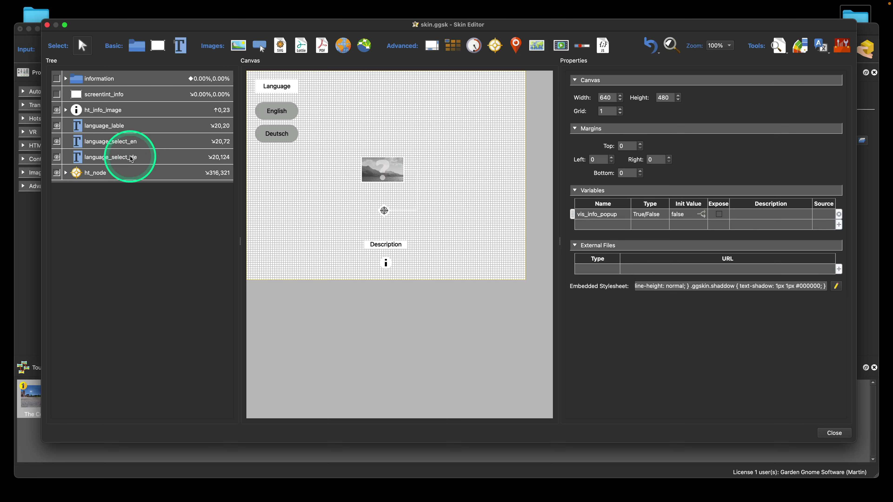
pyautogui.click(136, 142)
pyautogui.scroll(-3, 793, 315)
pyautogui.scroll(-6, 793, 315)
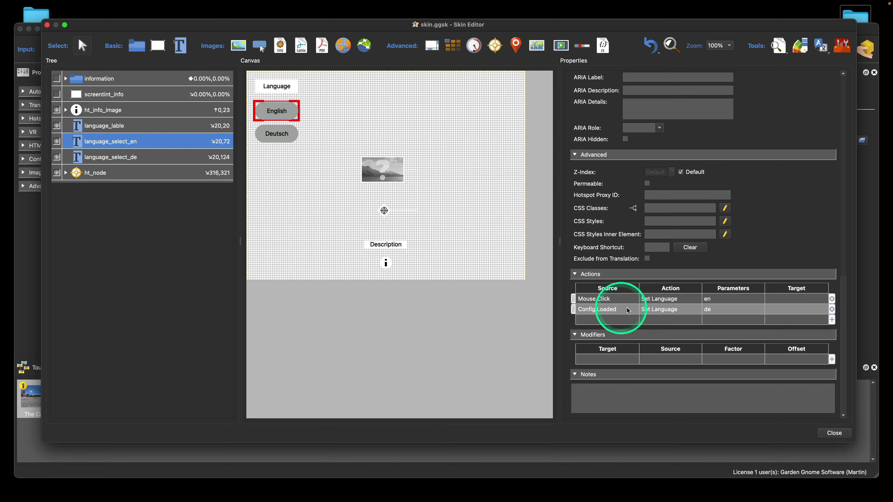
pyautogui.click(832, 310)
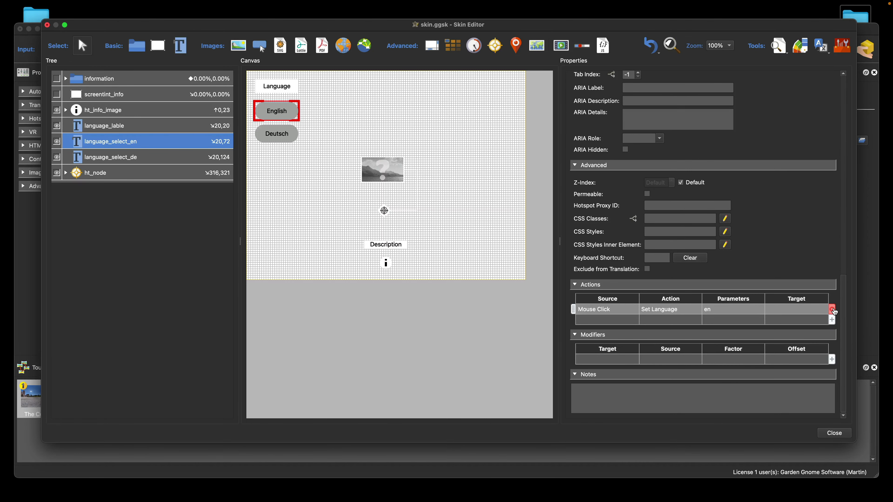
pyautogui.click(834, 433)
pyautogui.click(501, 243)
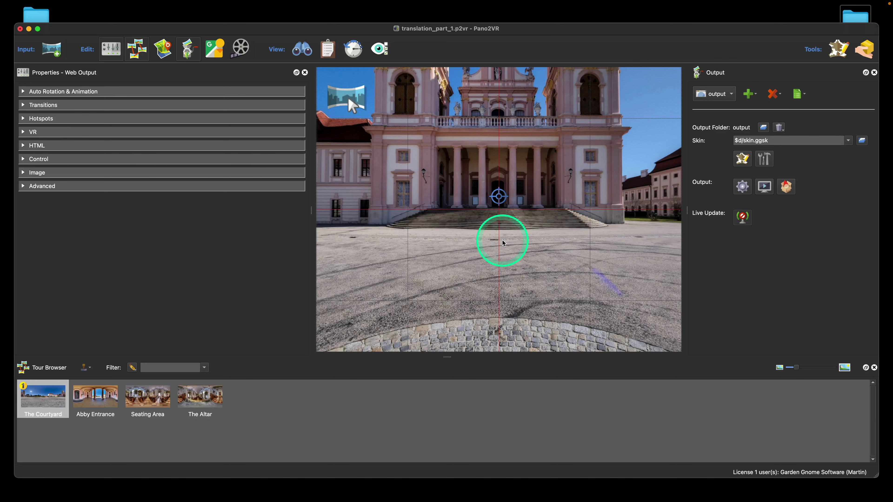
# Step: Show the project properties and examine the English and Deutsch entries in the Translations table, including their use in the output
pyautogui.click(491, 242)
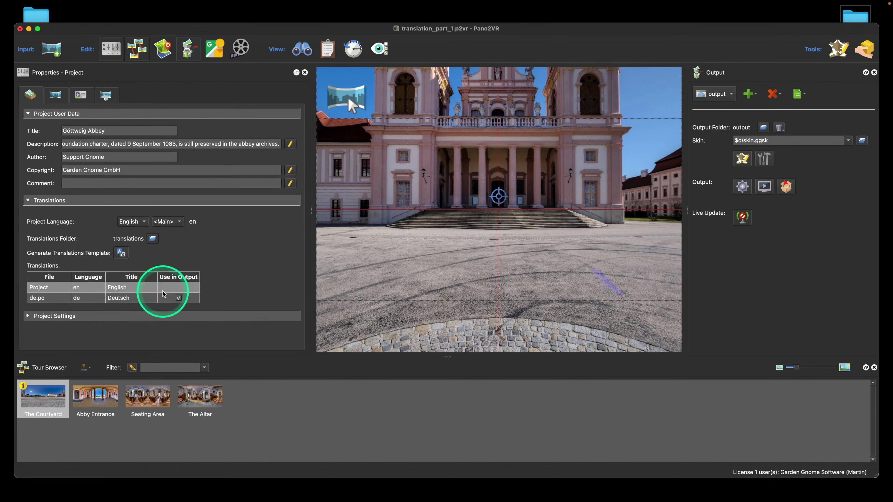
pyautogui.click(137, 286)
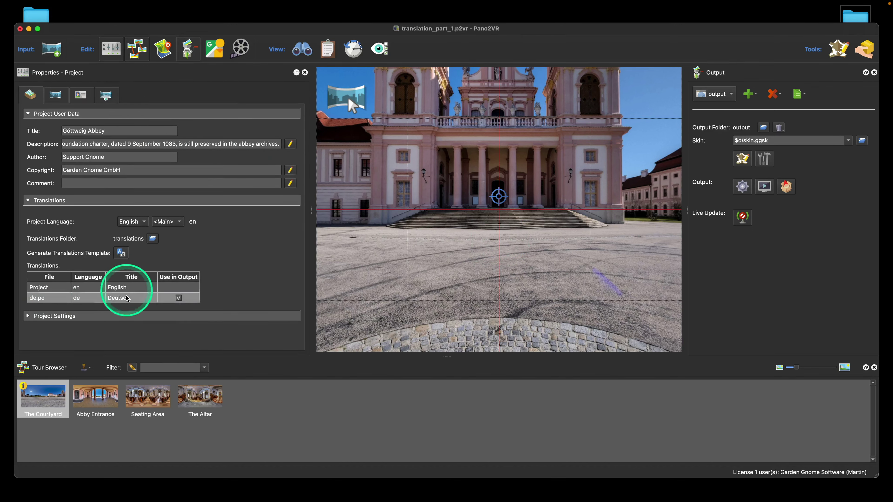
pyautogui.click(178, 298)
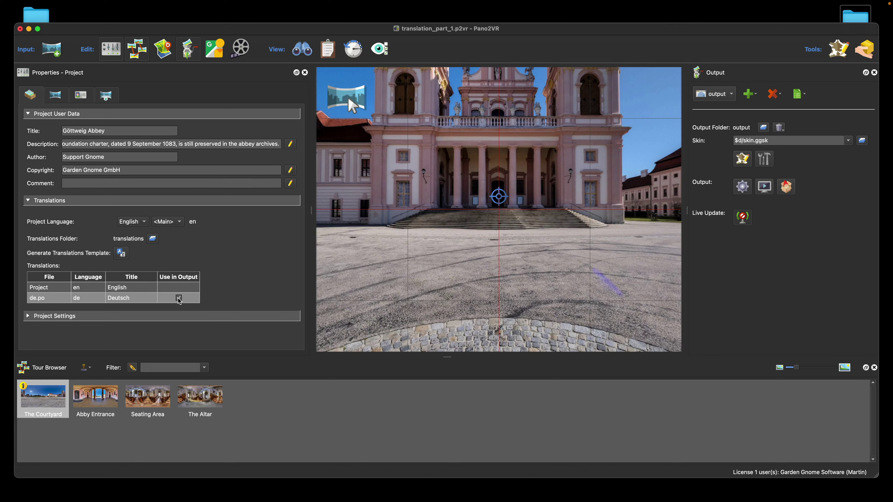
pyautogui.click(230, 304)
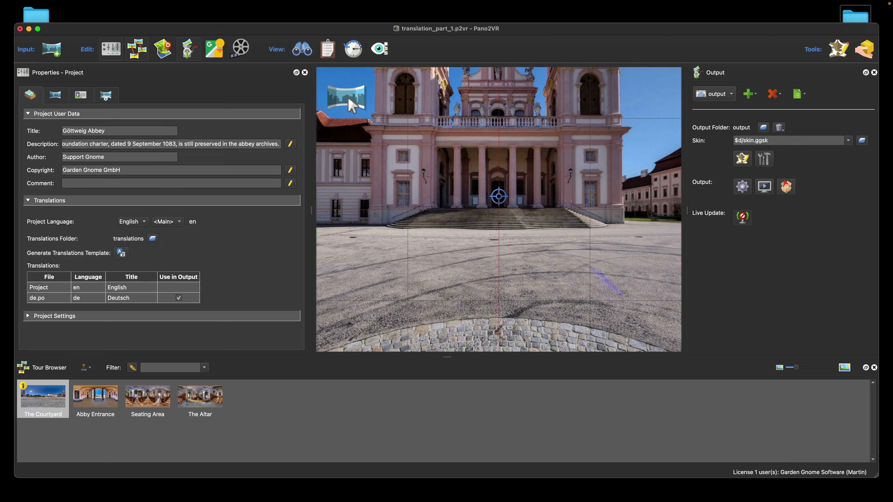
pyautogui.press('super+Tab')
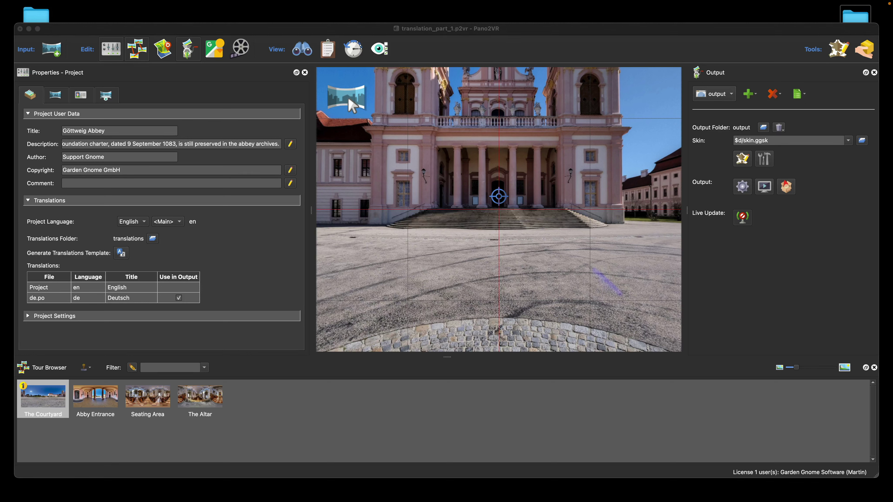